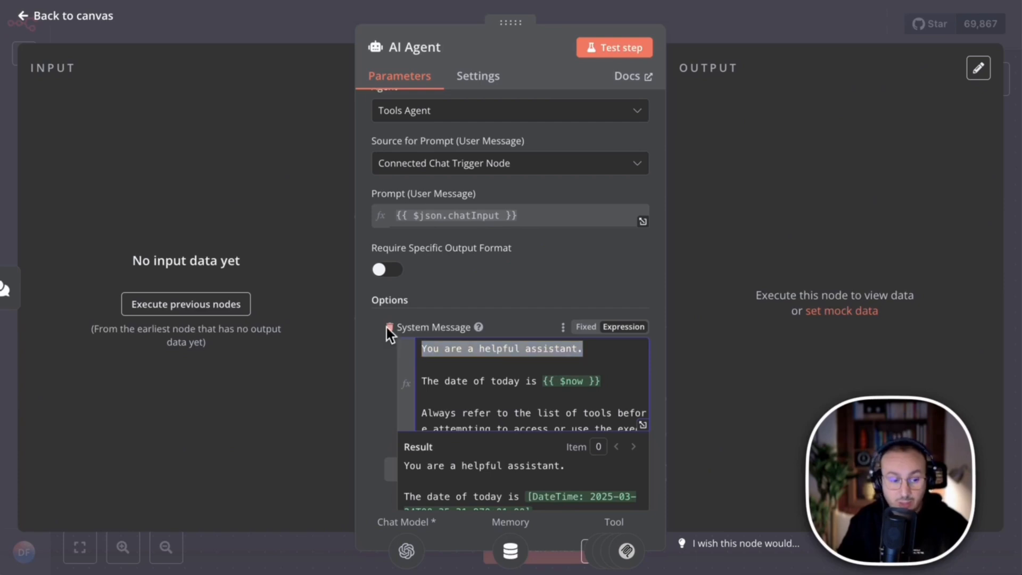
Read through the AI Agent's system message and return to the workflow canvas.
scroll(457, 375, down, 1)
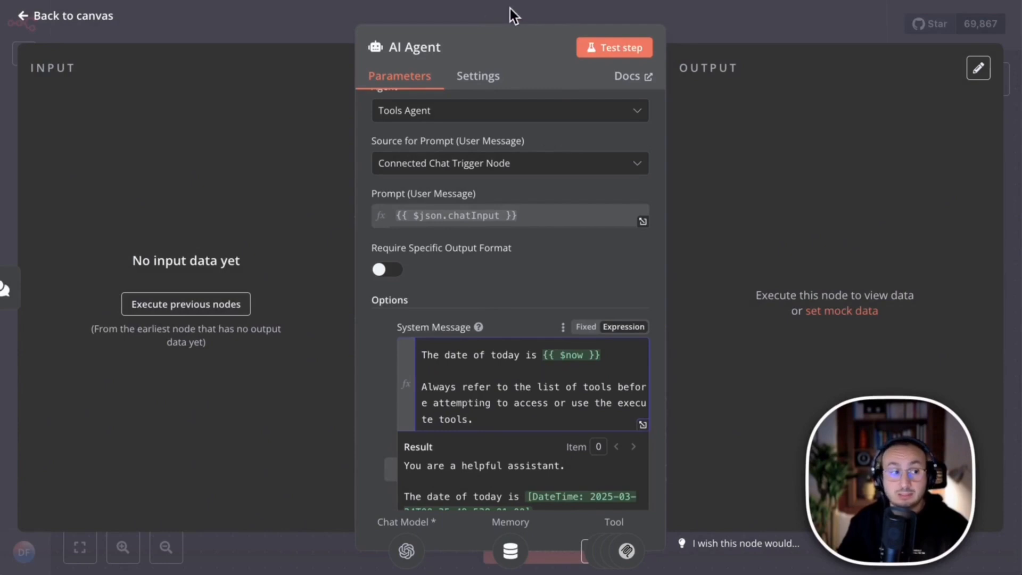
click(75, 17)
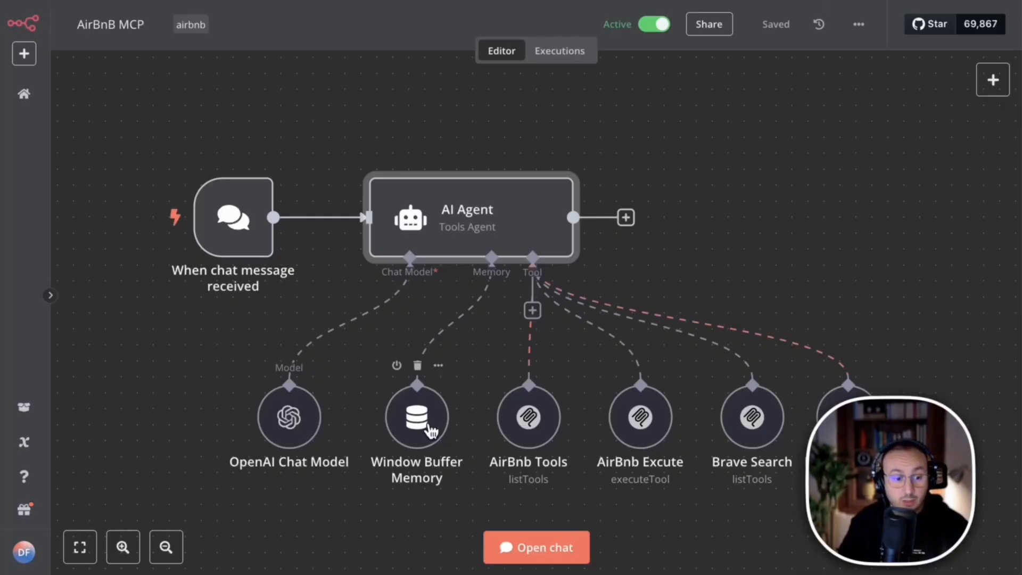
Open the Window Buffer Memory node to check its session and context window parameters, and return to the canvas.
click(421, 423)
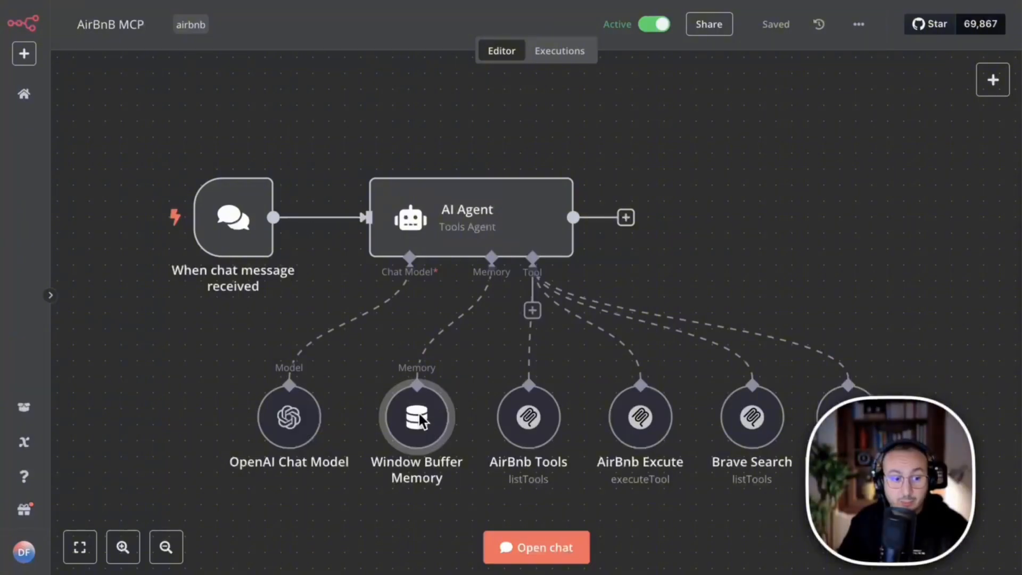
right_click(442, 421)
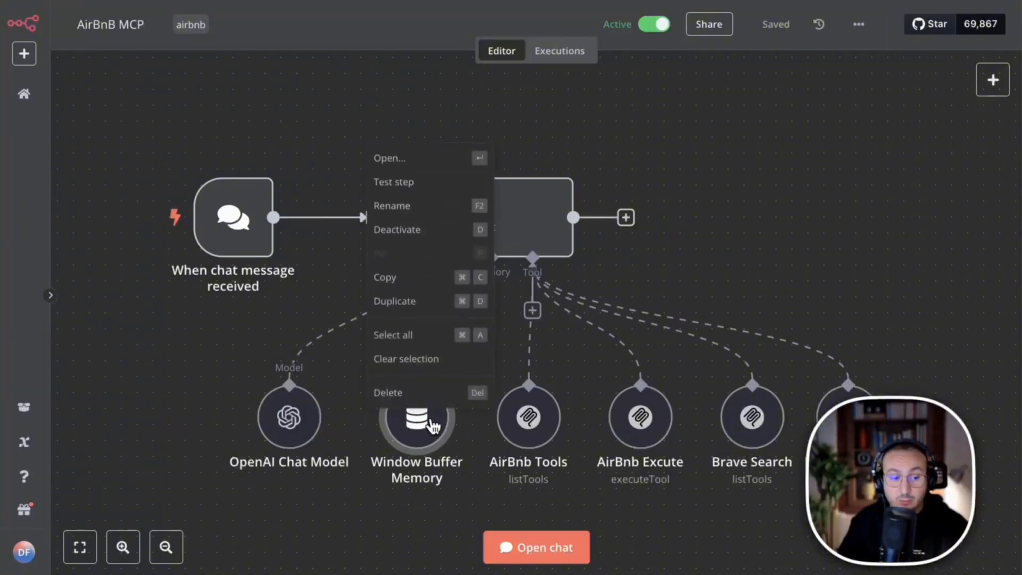
click(443, 159)
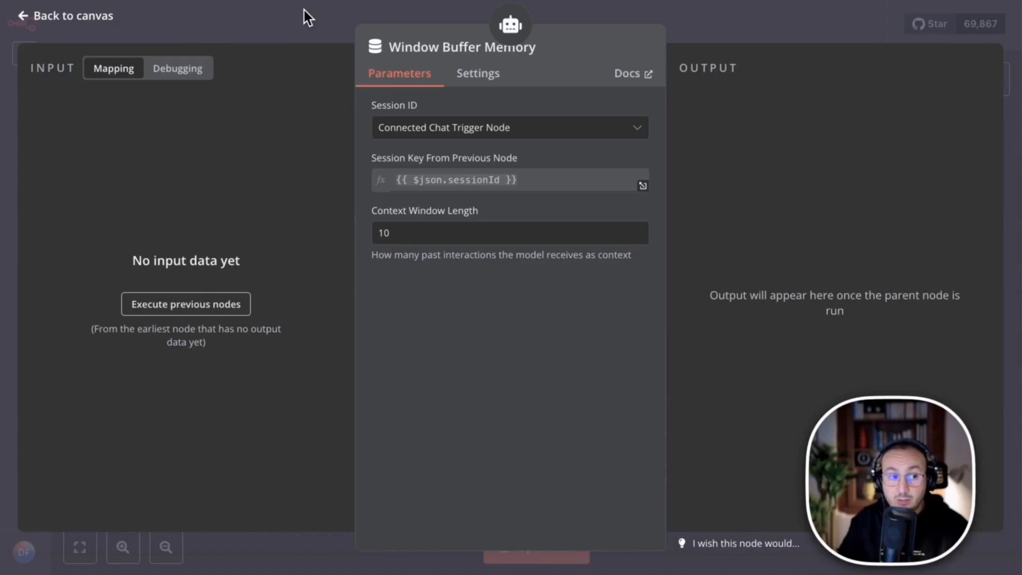
click(298, 12)
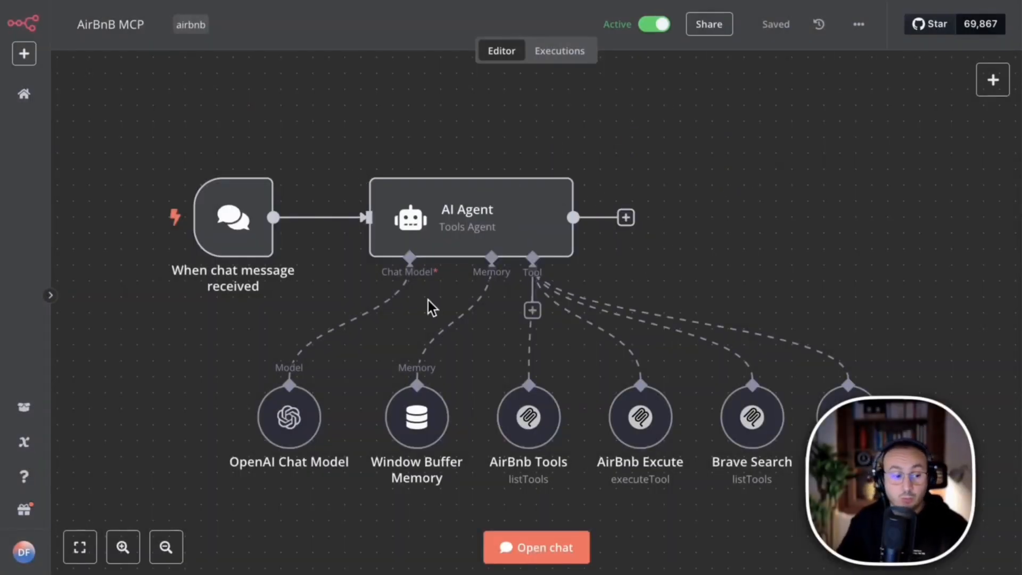
Open the workflow chat, send the message "Hello" to the AI Agent, and view its reply.
click(543, 551)
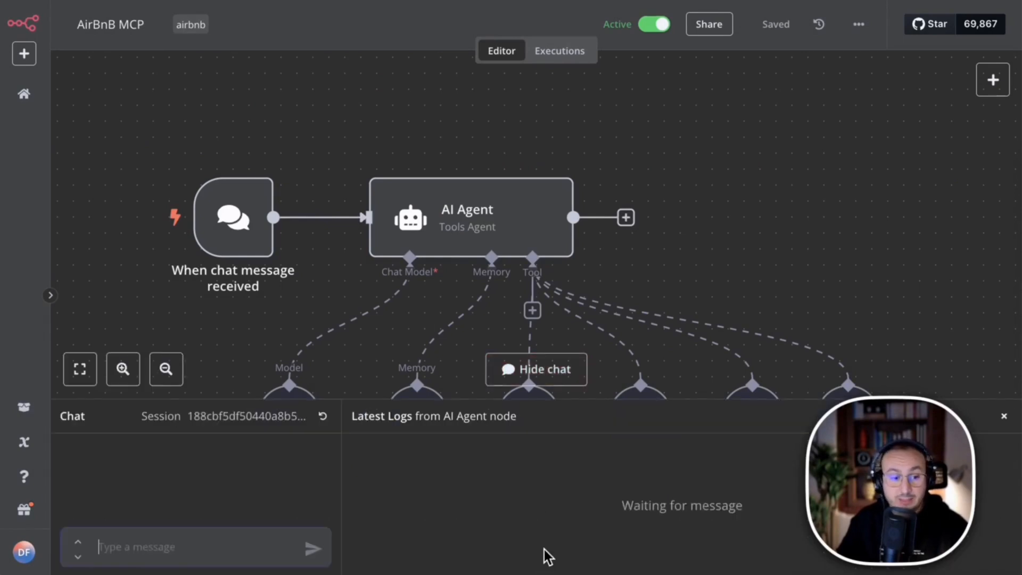
click(183, 552)
text(H)
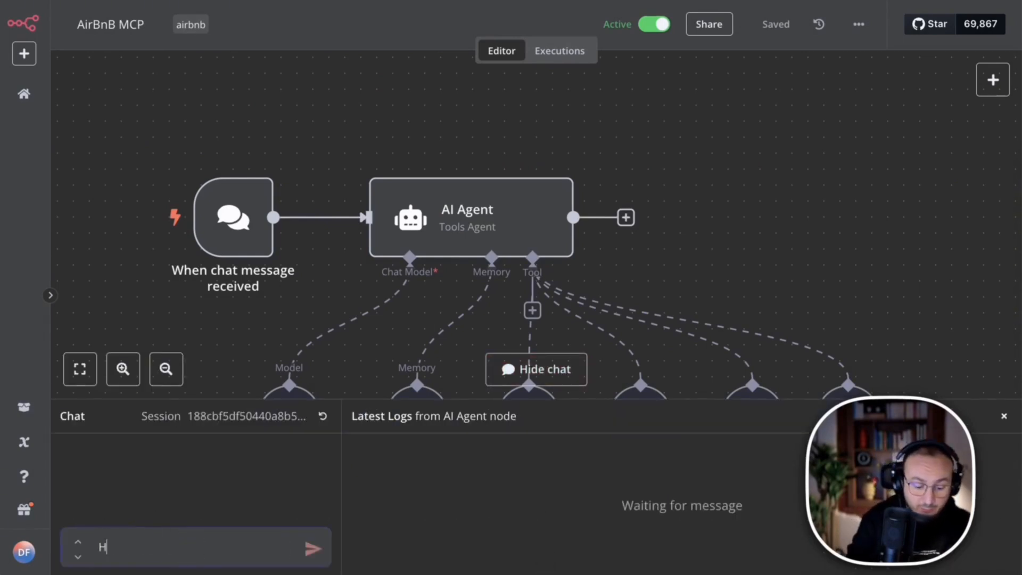
text(ello)
key(Return)
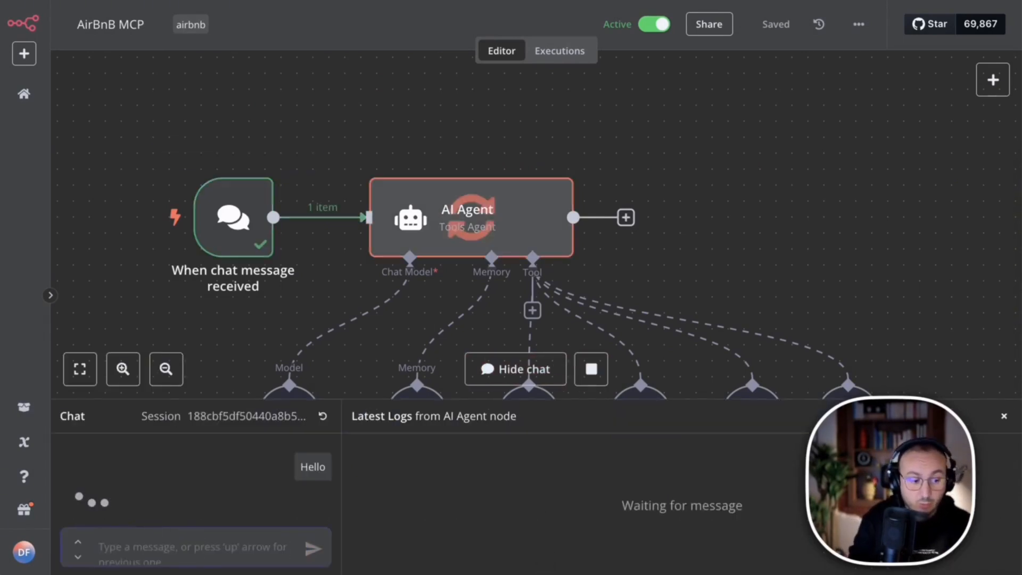
scroll(496, 239, down, 3)
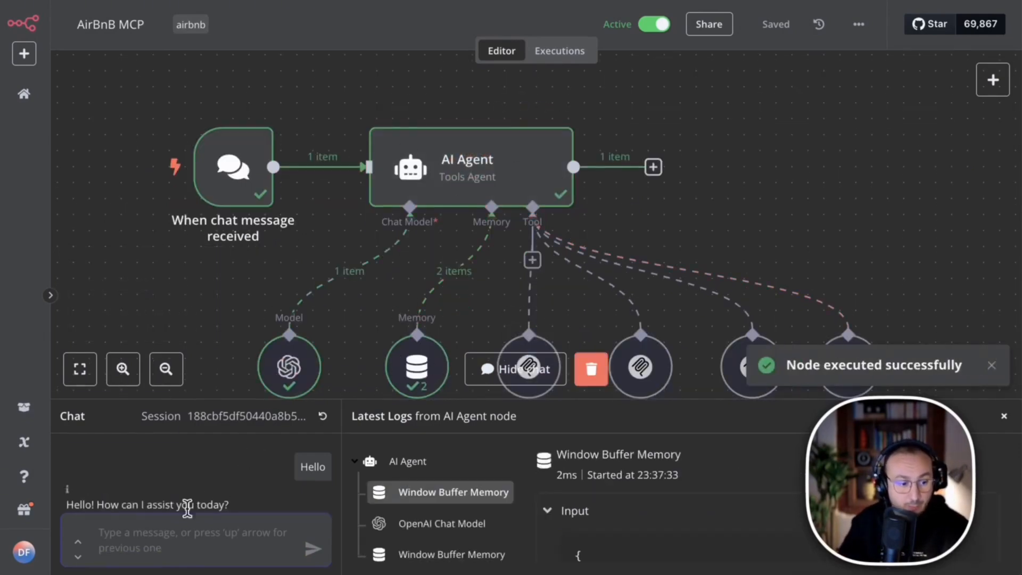
scroll(180, 459, down, 1)
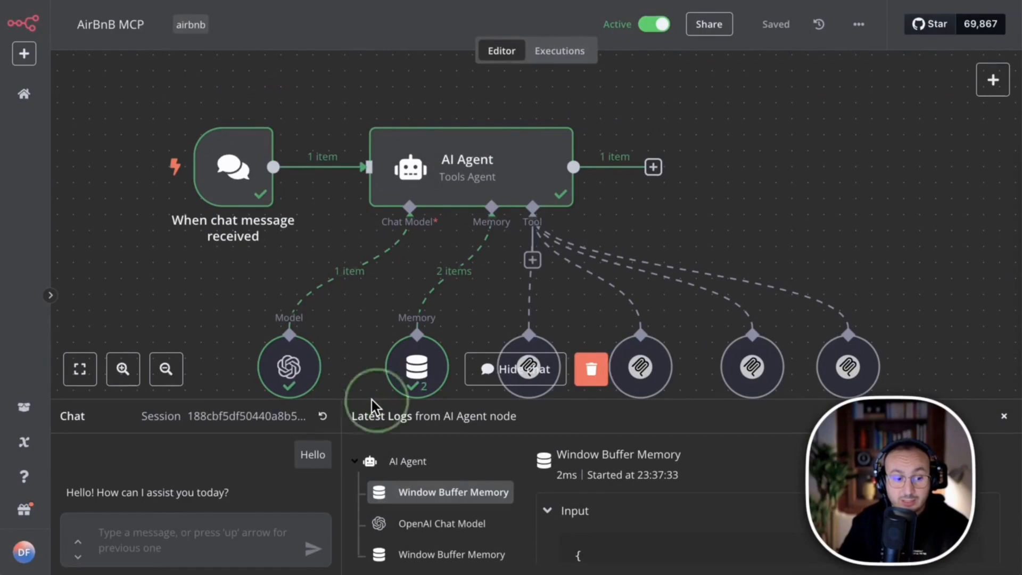
Enlarge the chat log area, inspect the OpenAI Chat Model and final Window Buffer Memory log entries, and close the chat.
drag(373, 400, 383, 287)
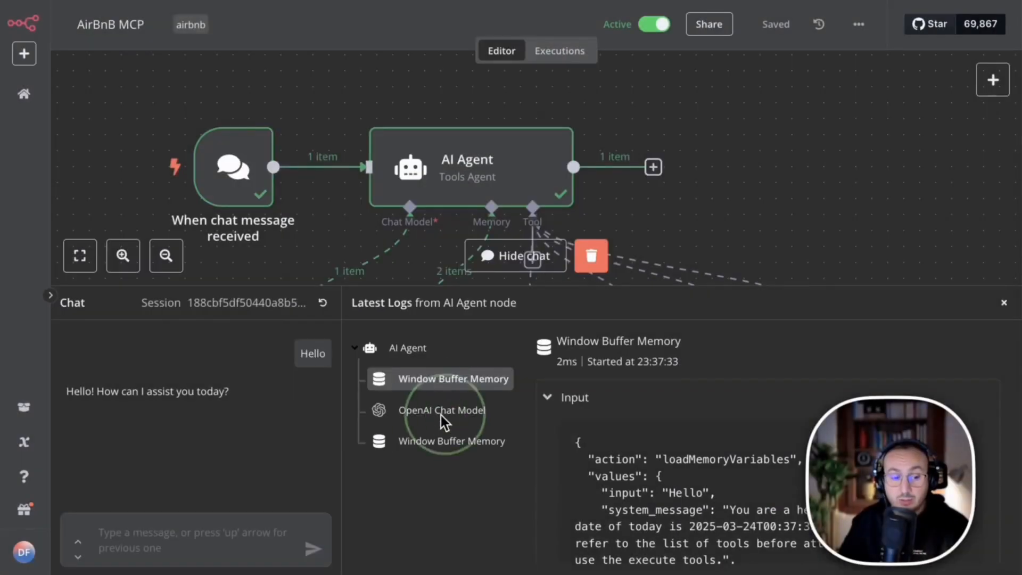
click(419, 415)
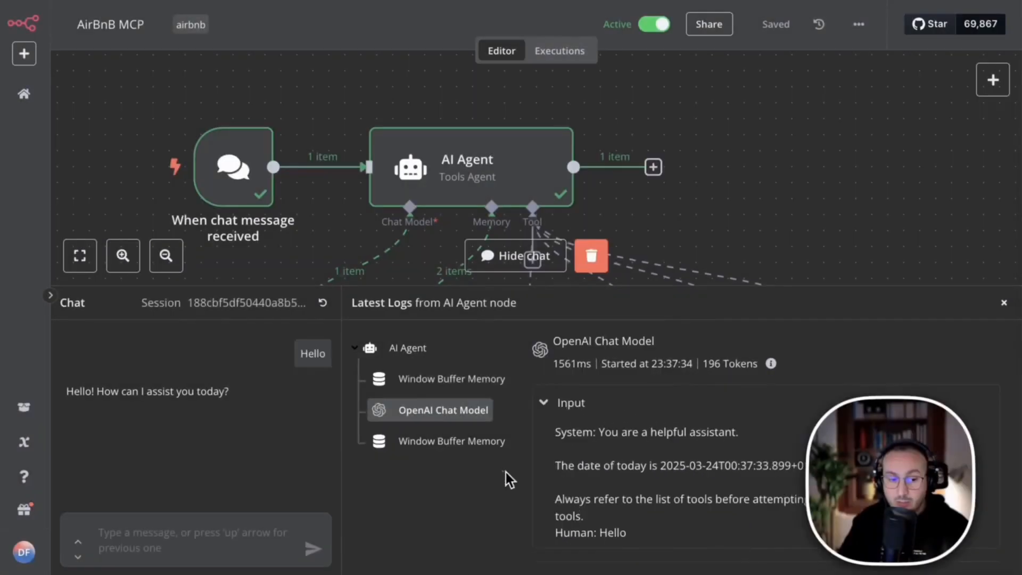
scroll(621, 460, down, 2)
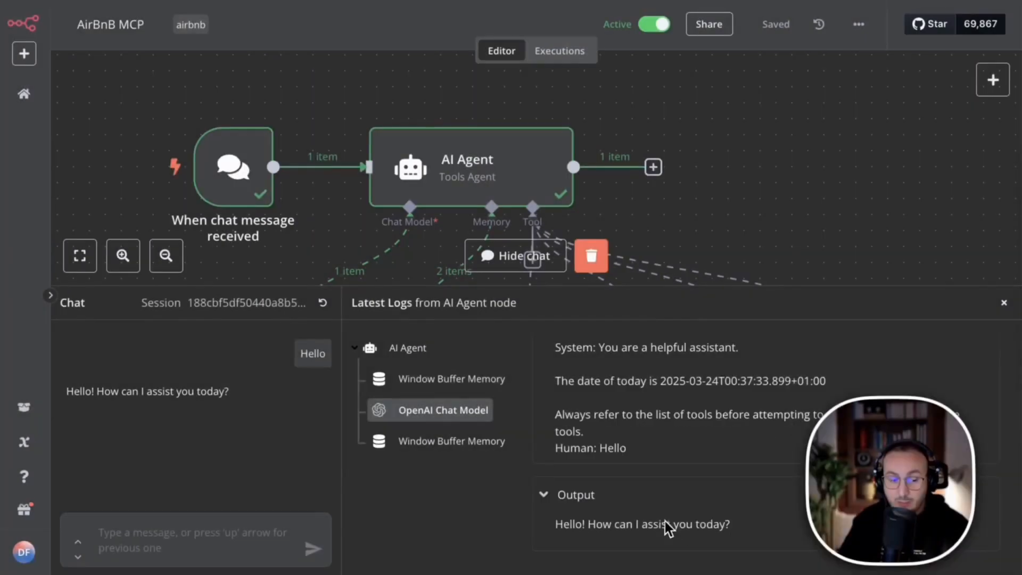
click(419, 444)
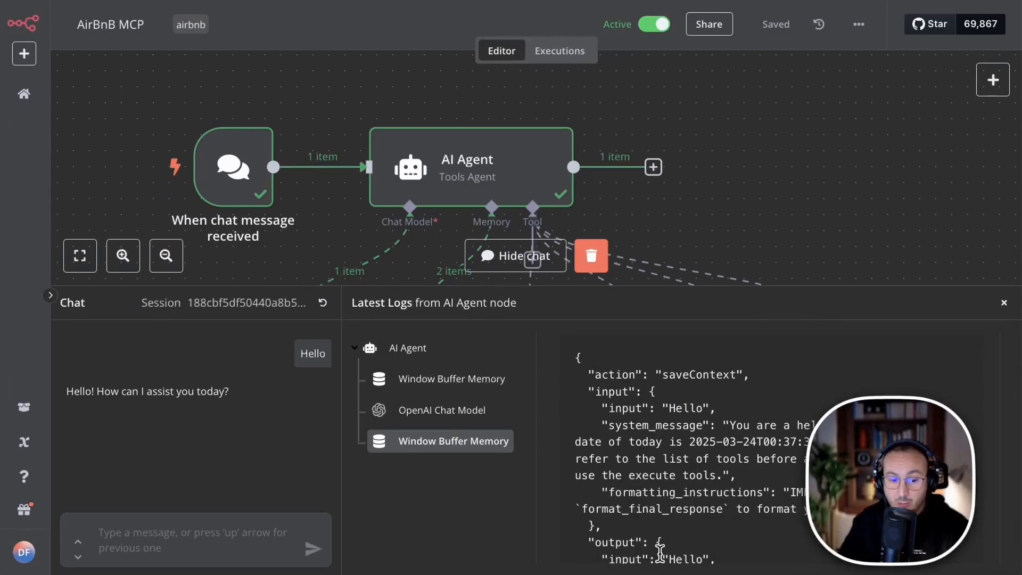
scroll(606, 471, down, 5)
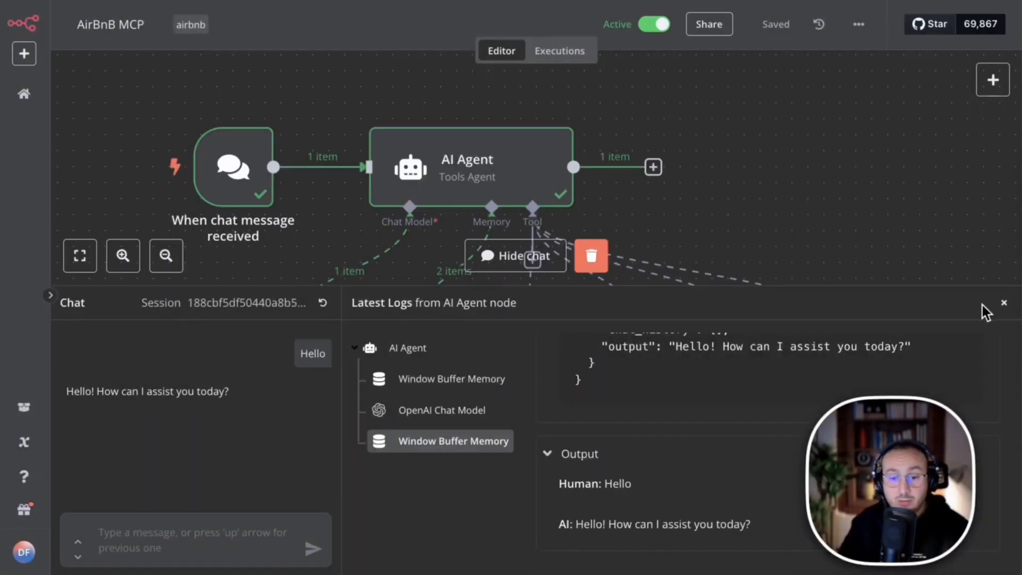
click(1004, 303)
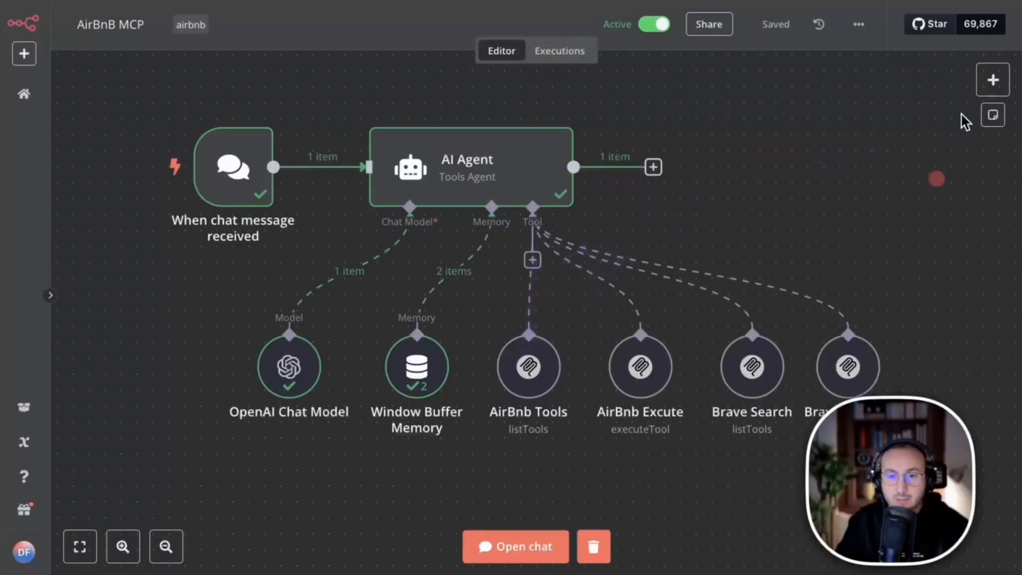
Search the available nodes for "mcp" and close the node search.
click(993, 80)
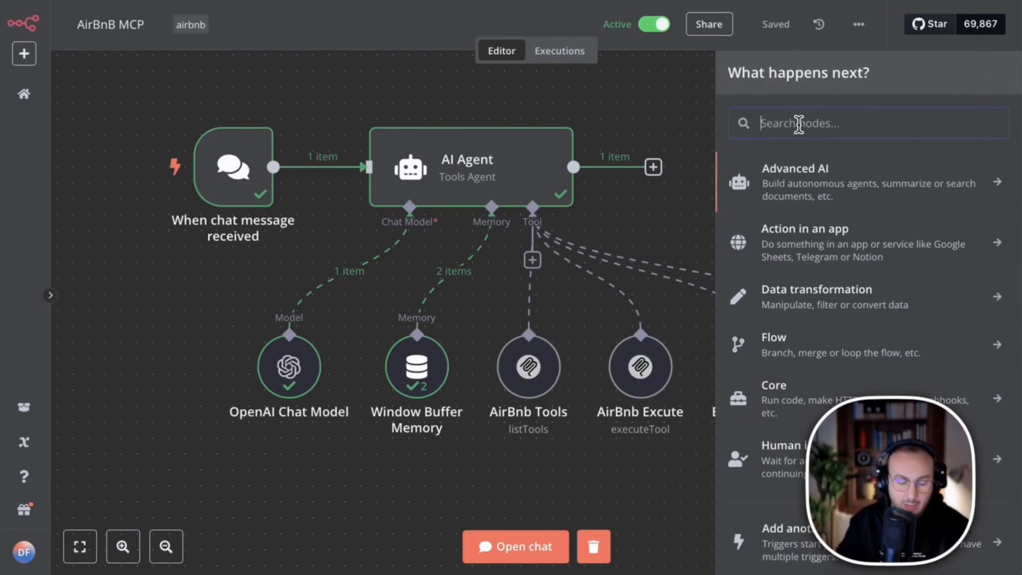
text(mcp)
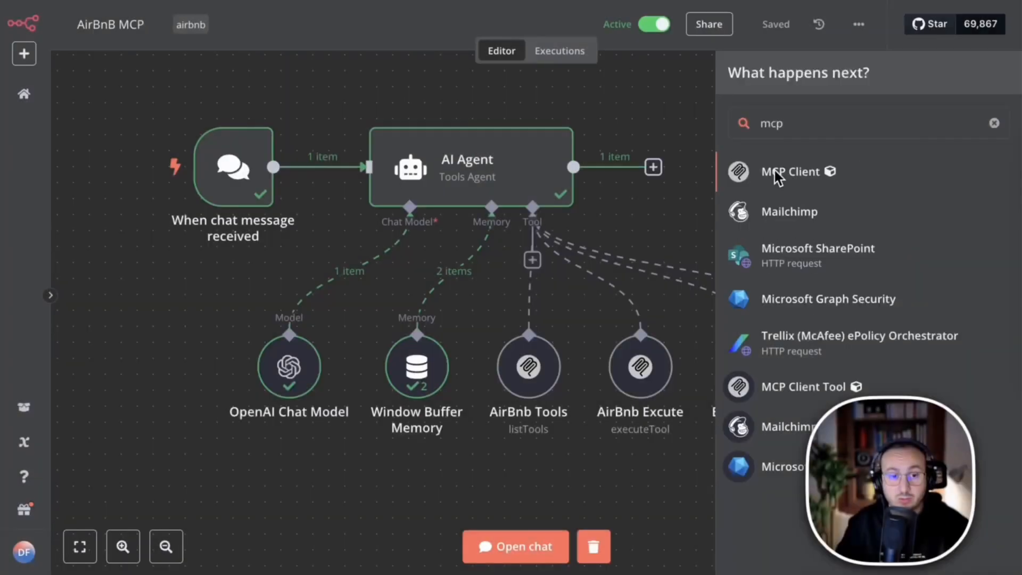
click(624, 86)
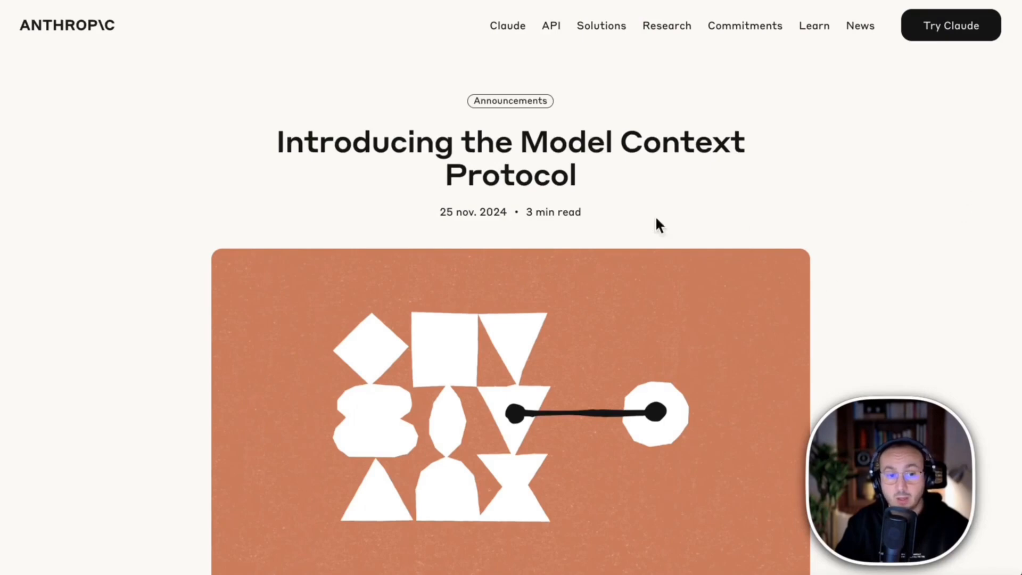
Read Anthropic's article "Introducing the Model Context Protocol" from its introduction through the Getting started section.
key(ctrl)
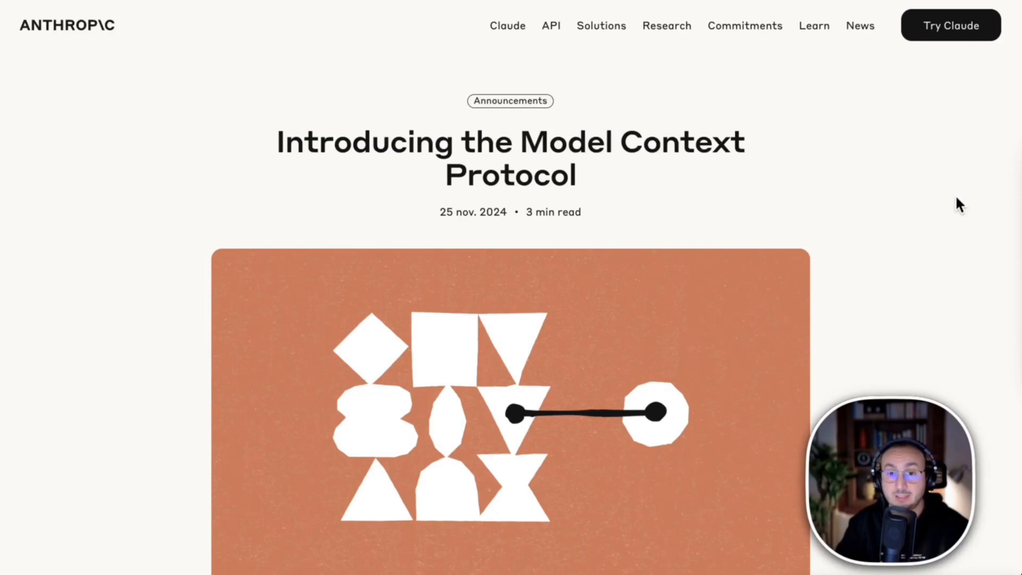
click(936, 185)
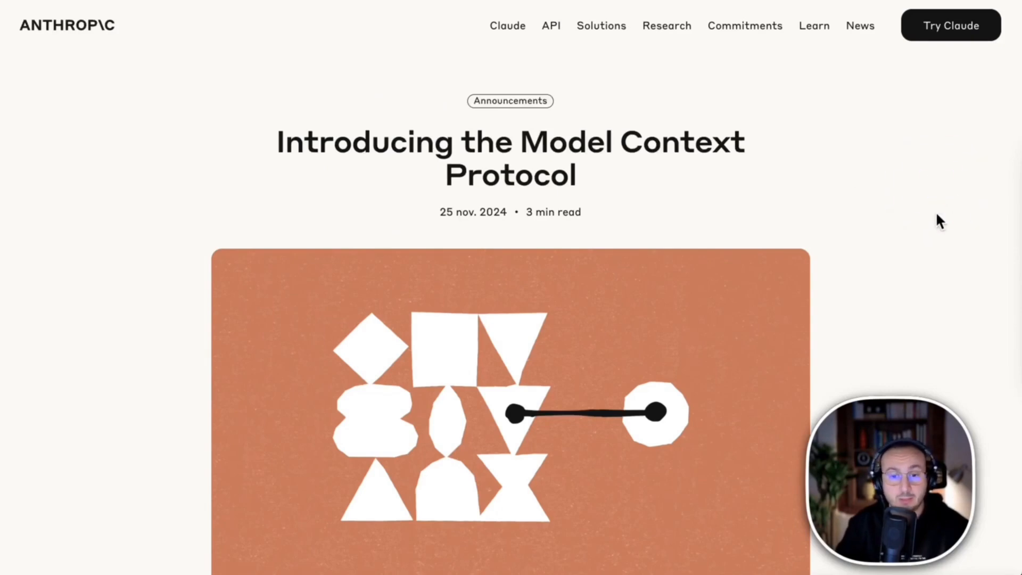
scroll(833, 217, down, 4)
scroll(834, 216, down, 4)
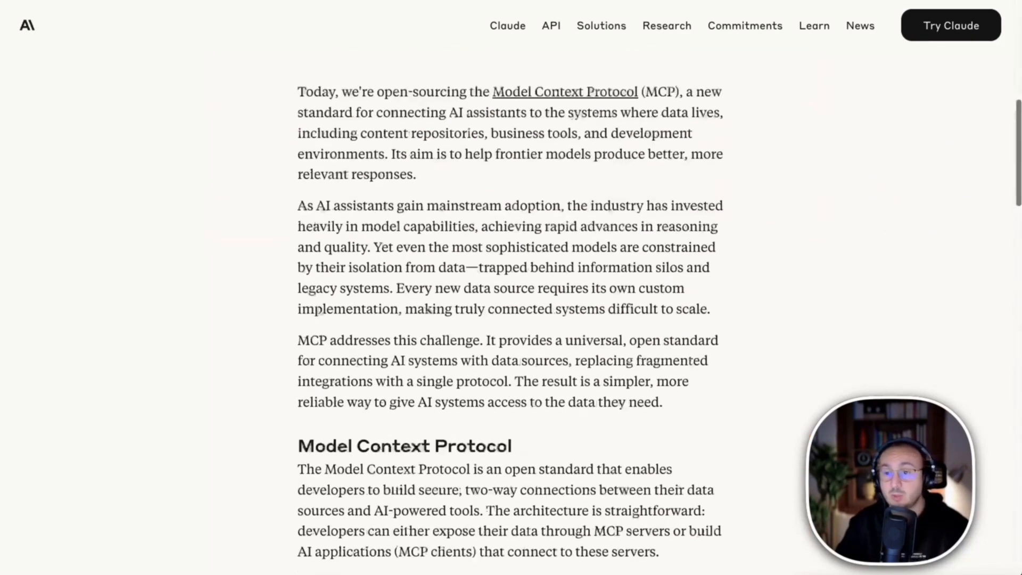
scroll(872, 198, down, 3)
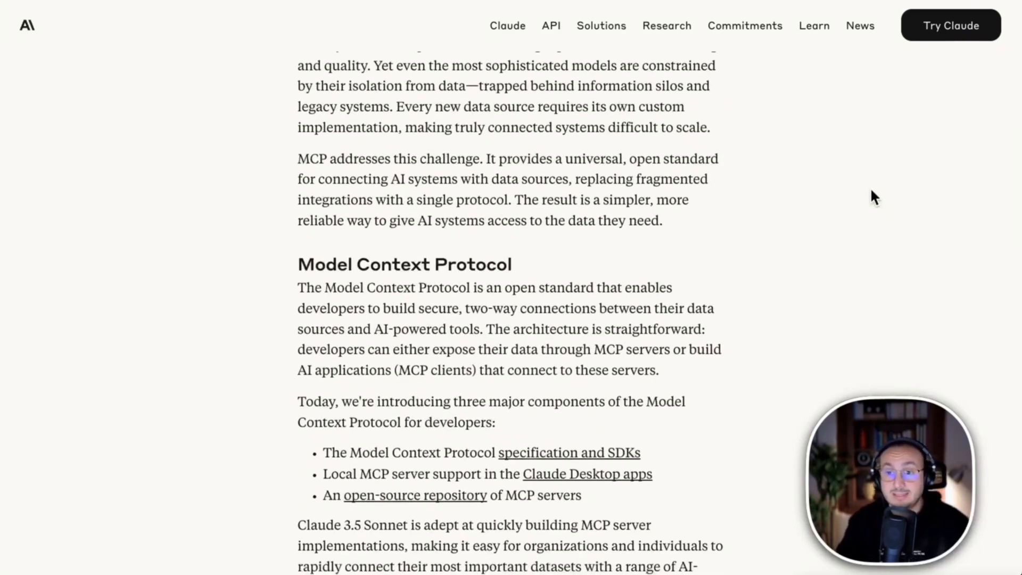
scroll(872, 192, down, 3)
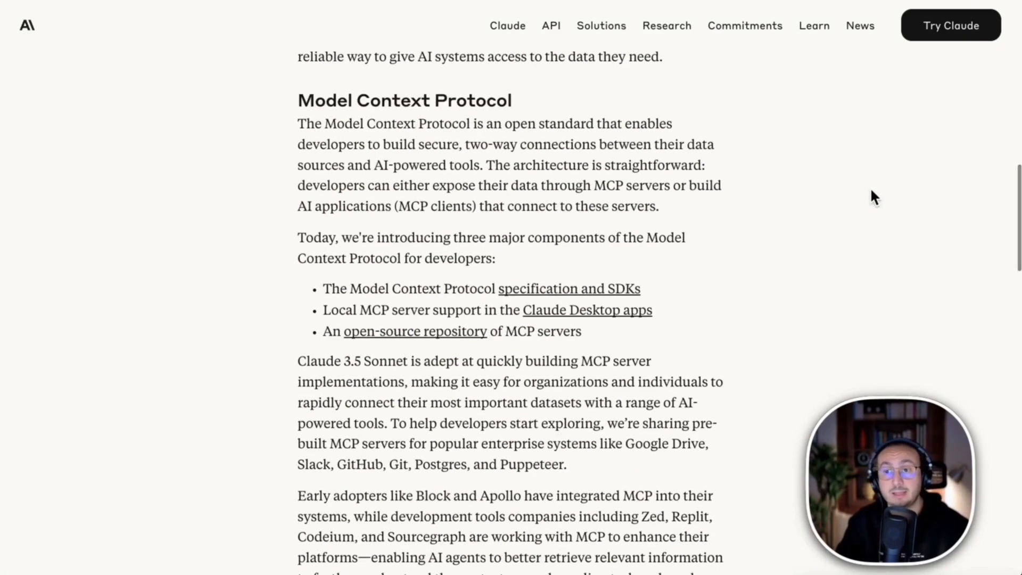
scroll(872, 192, down, 2)
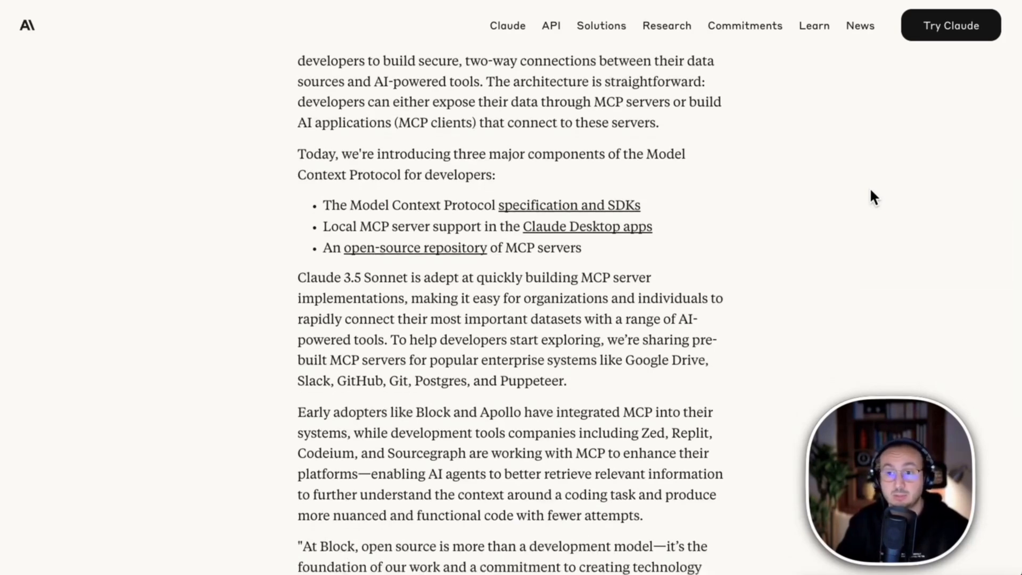
scroll(871, 190, down, 3)
scroll(871, 190, down, 3)
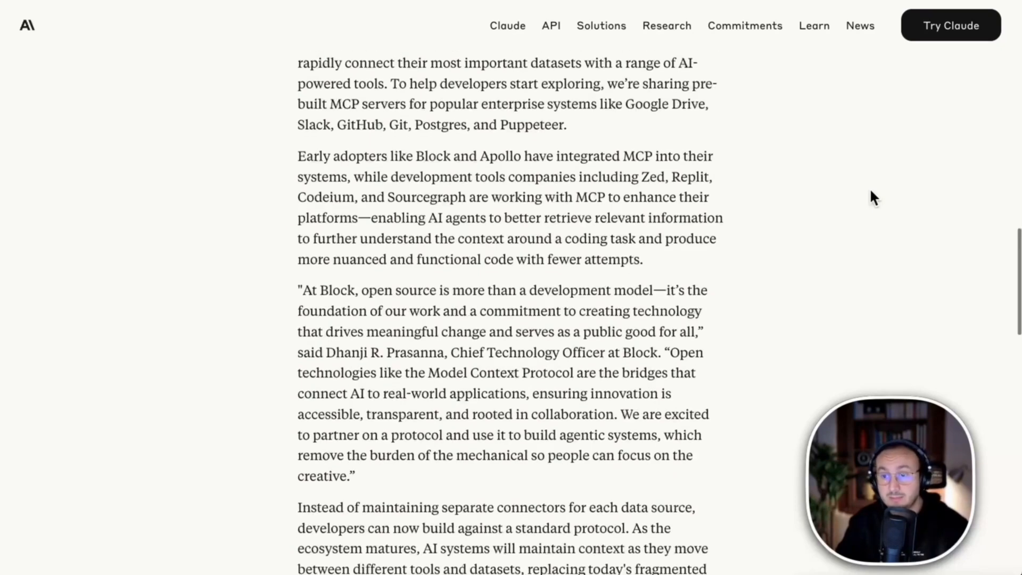
scroll(871, 191, down, 2)
scroll(871, 193, down, 1)
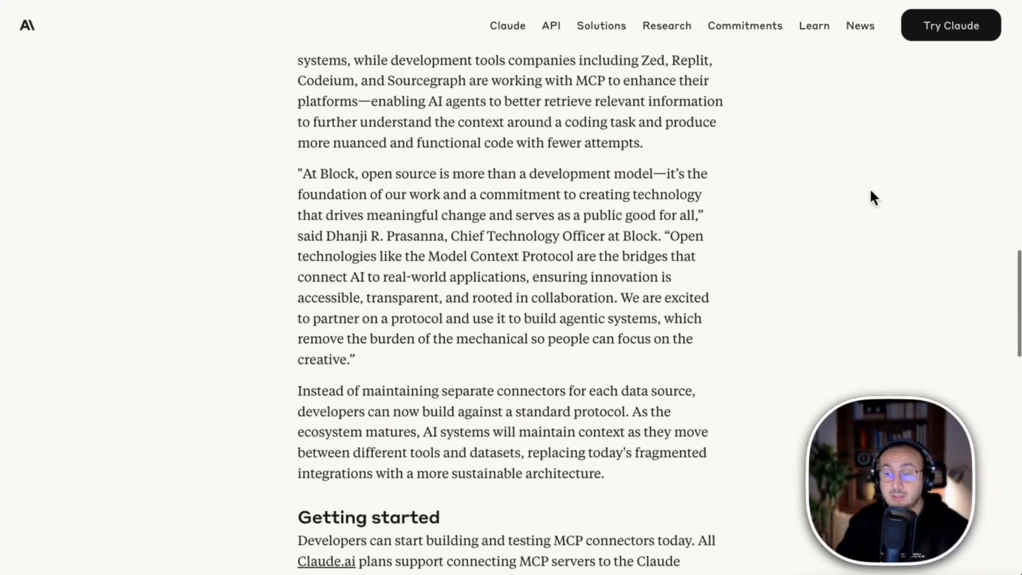
scroll(871, 192, down, 3)
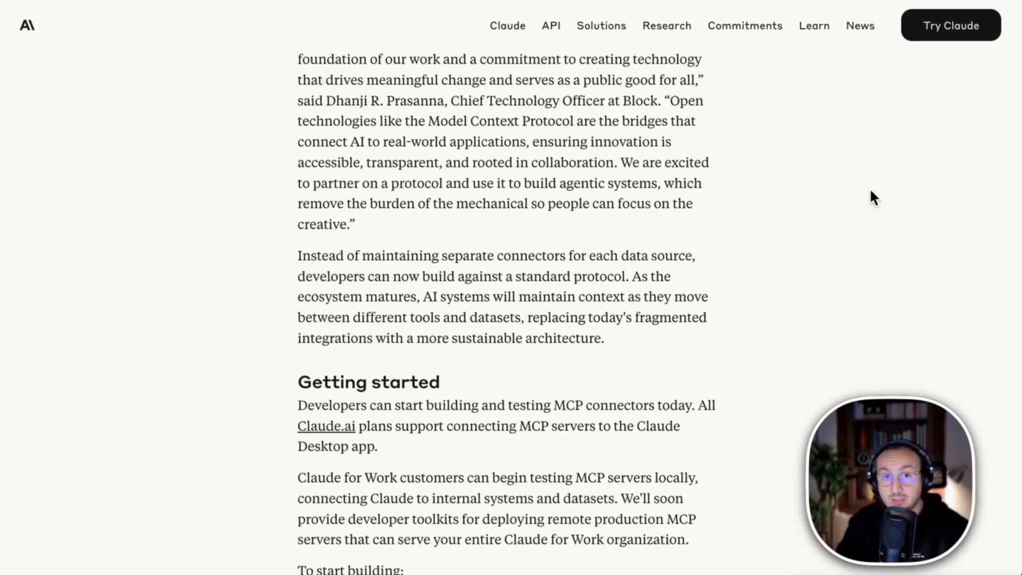
scroll(871, 190, down, 1)
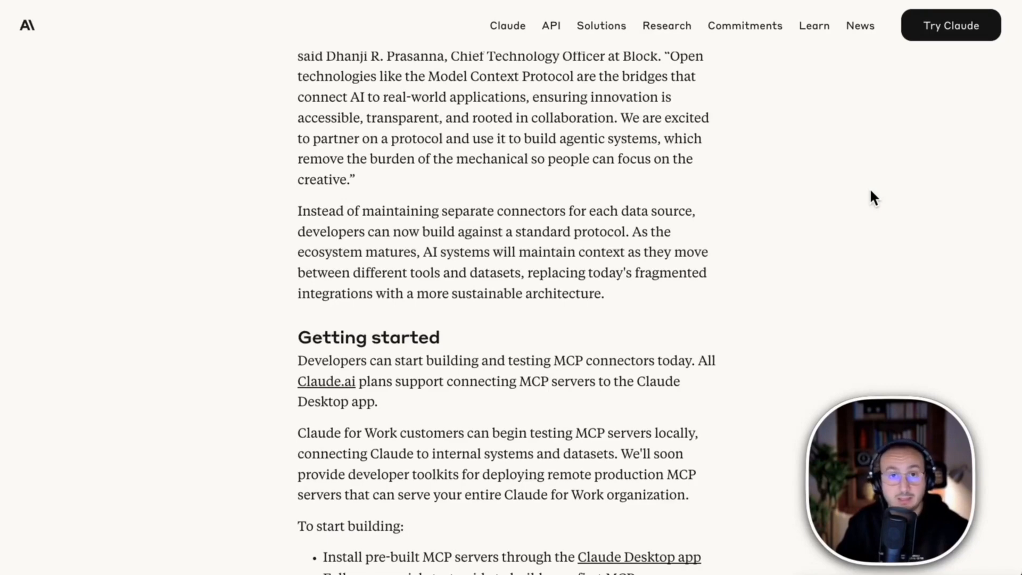
scroll(873, 198, down, 1)
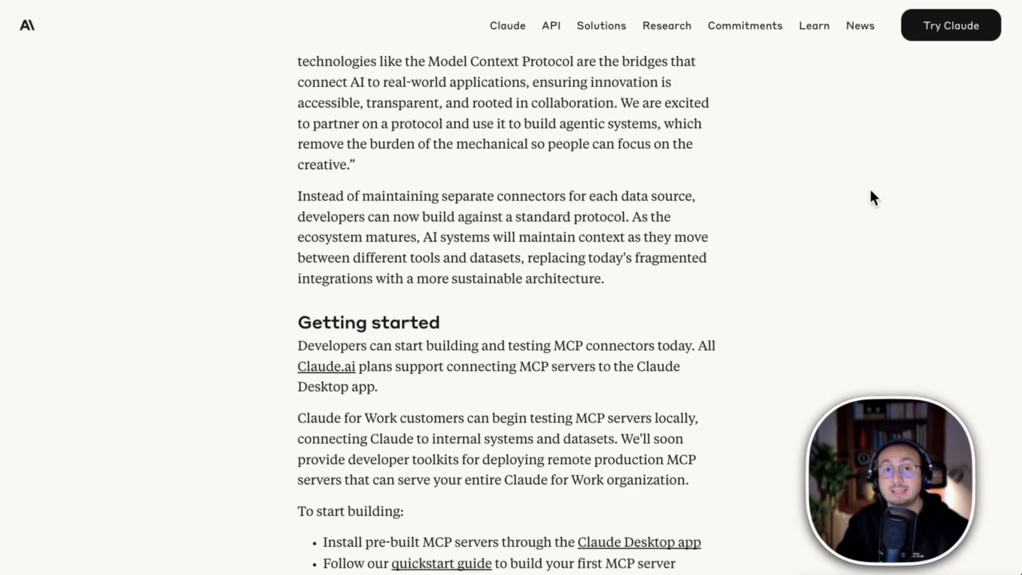
scroll(869, 186, down, 1)
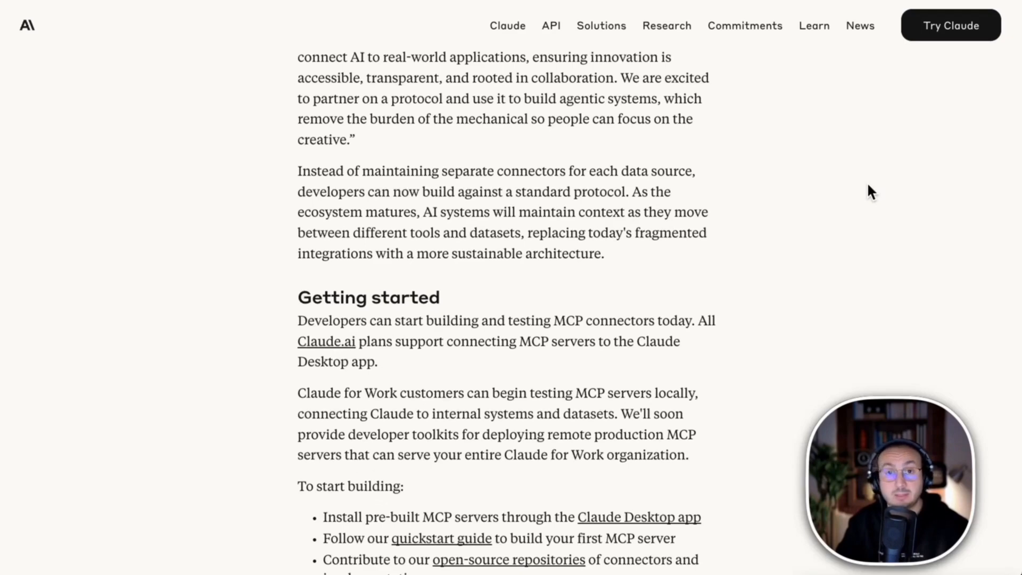
scroll(868, 183, down, 3)
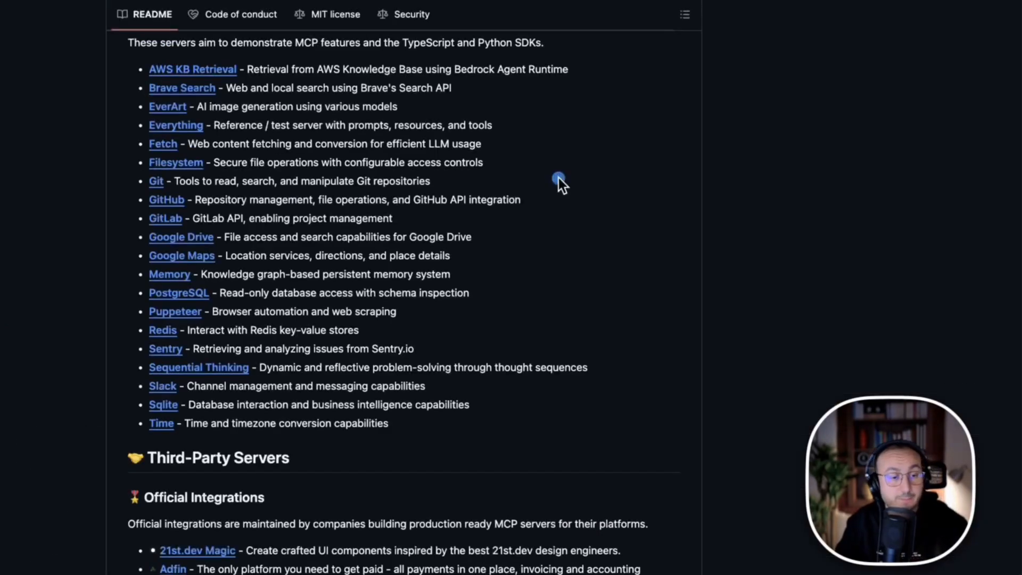
Review the reference servers and the third-party Official Integrations listed in the MCP servers README.
scroll(644, 225, down, 1)
right_click(644, 224)
click(550, 166)
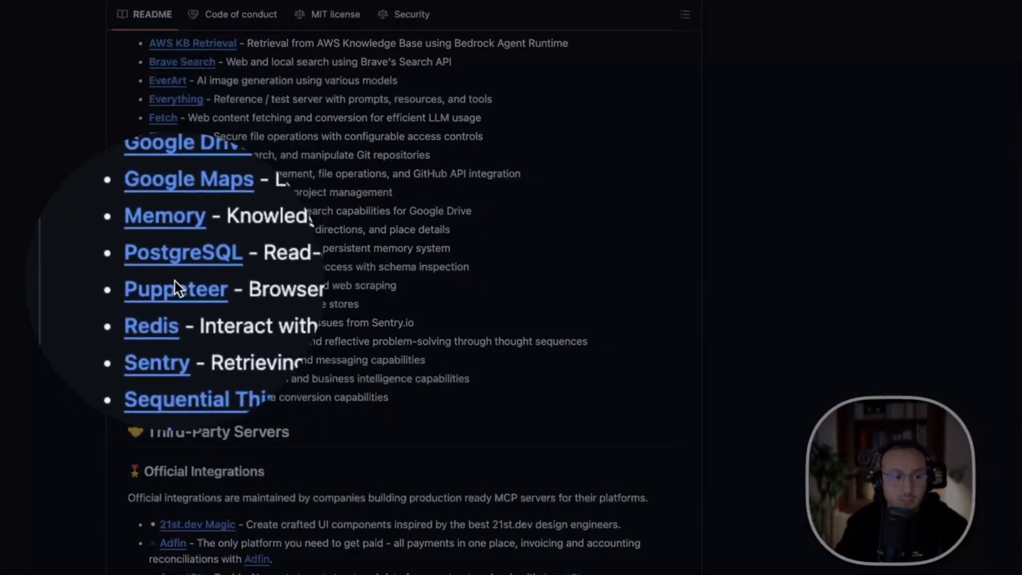
key(Escape)
scroll(594, 255, down, 12)
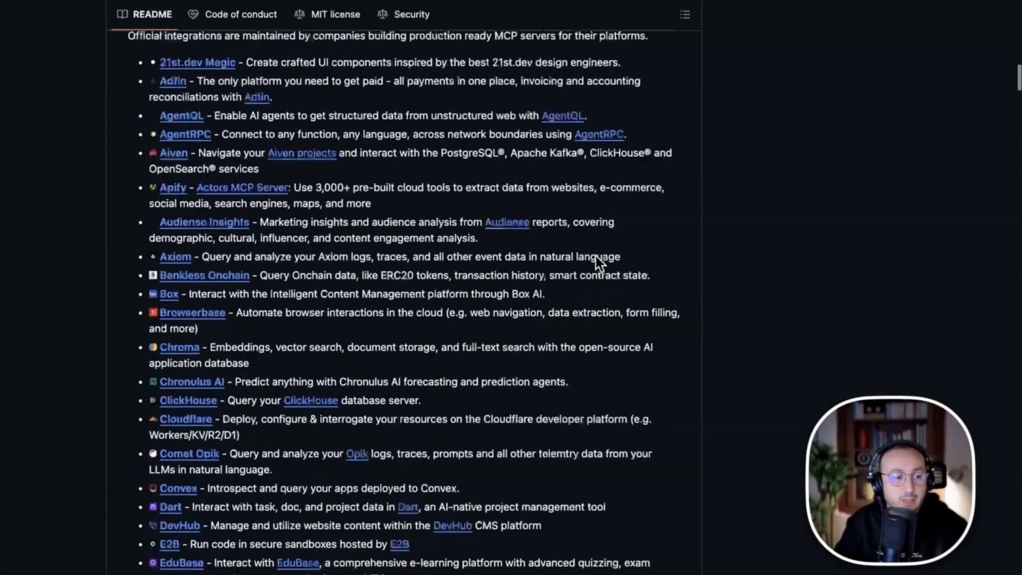
scroll(595, 257, down, 5)
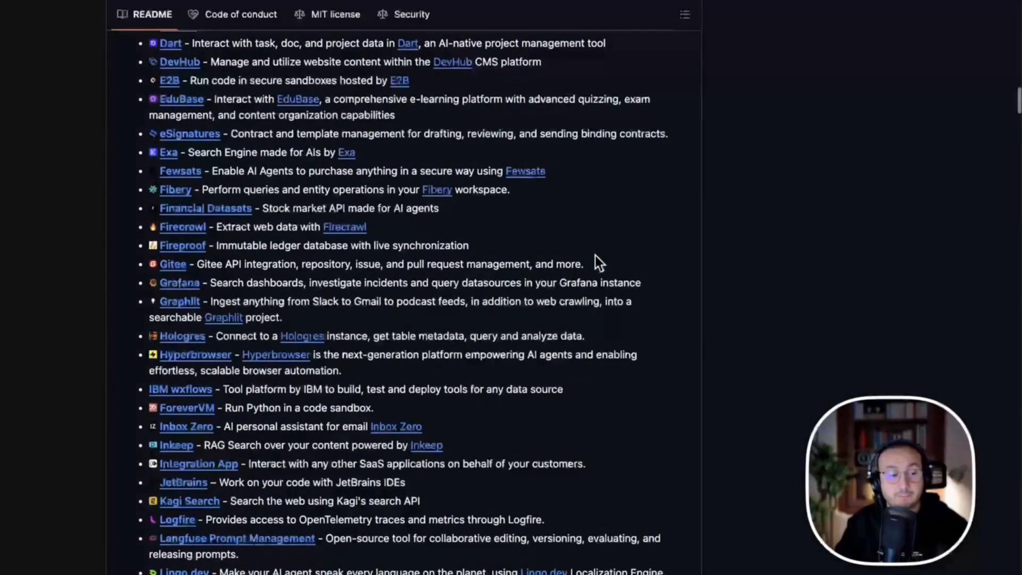
scroll(596, 256, down, 4)
scroll(595, 256, down, 4)
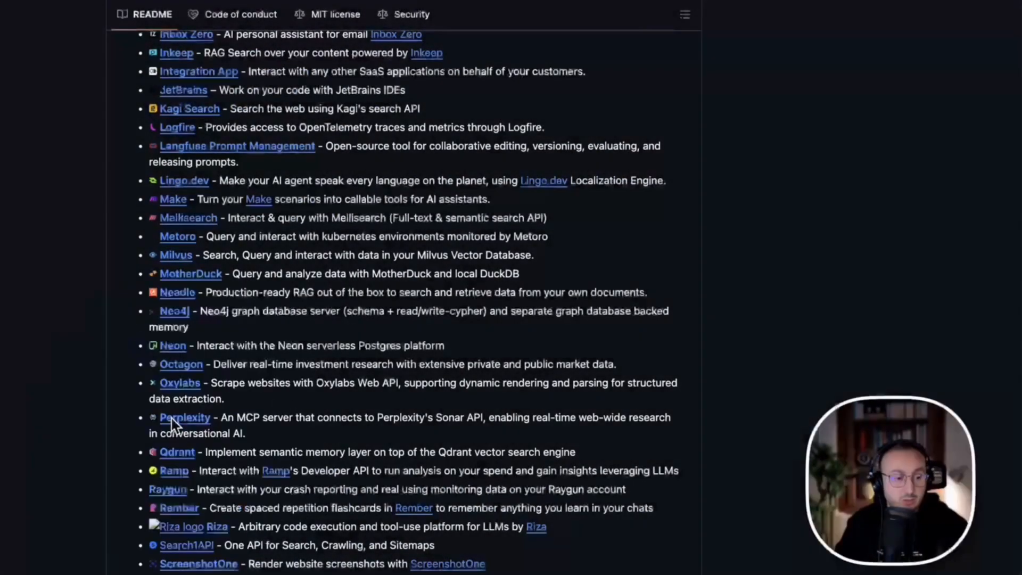
scroll(653, 320, down, 1)
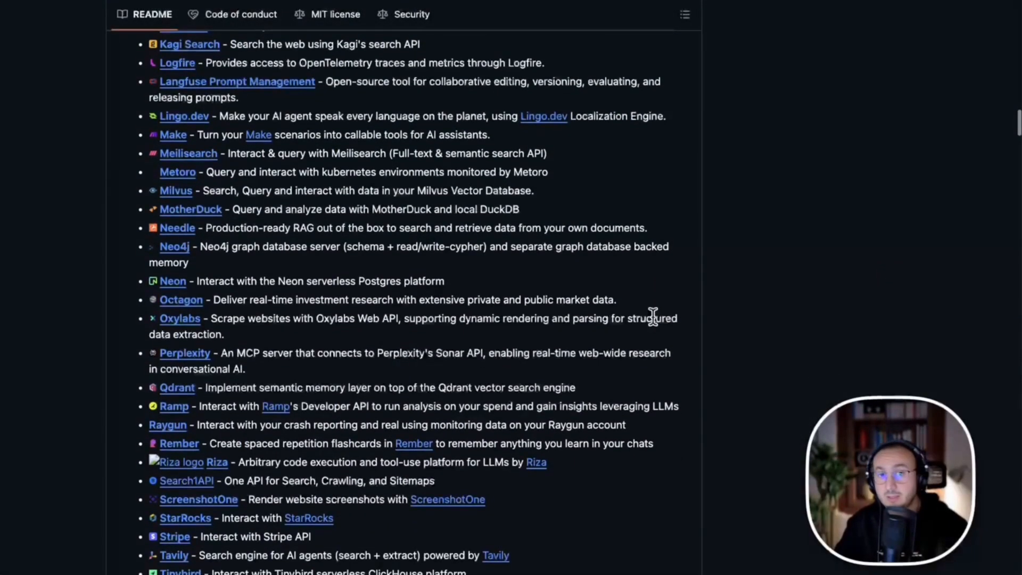
scroll(653, 317, down, 5)
Browse the community servers list from Ableton Live past the OpenAPI entries, and view the notes on MCP integration in n8n.
scroll(653, 317, down, 9)
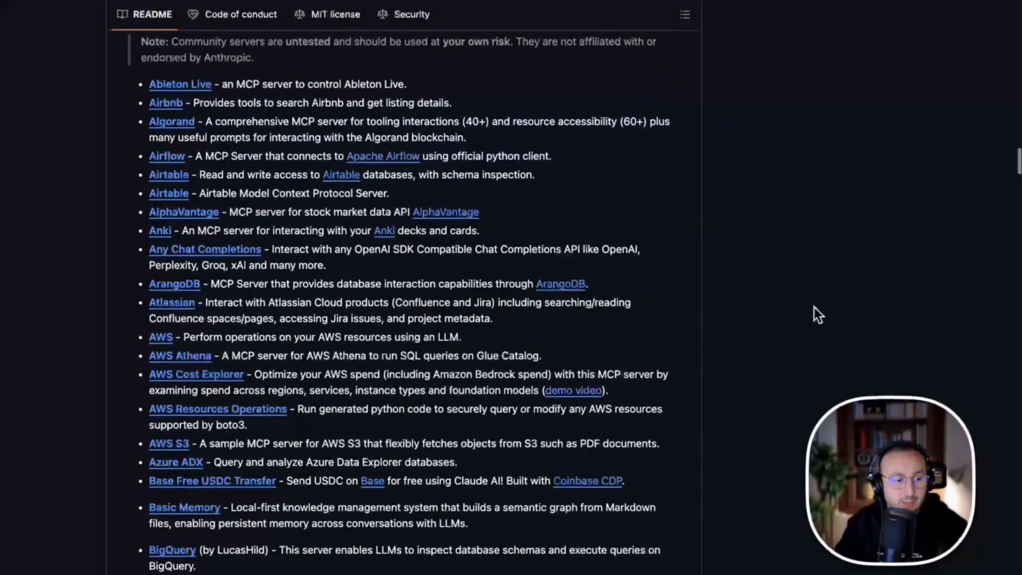
scroll(814, 309, down, 5)
scroll(686, 299, down, 4)
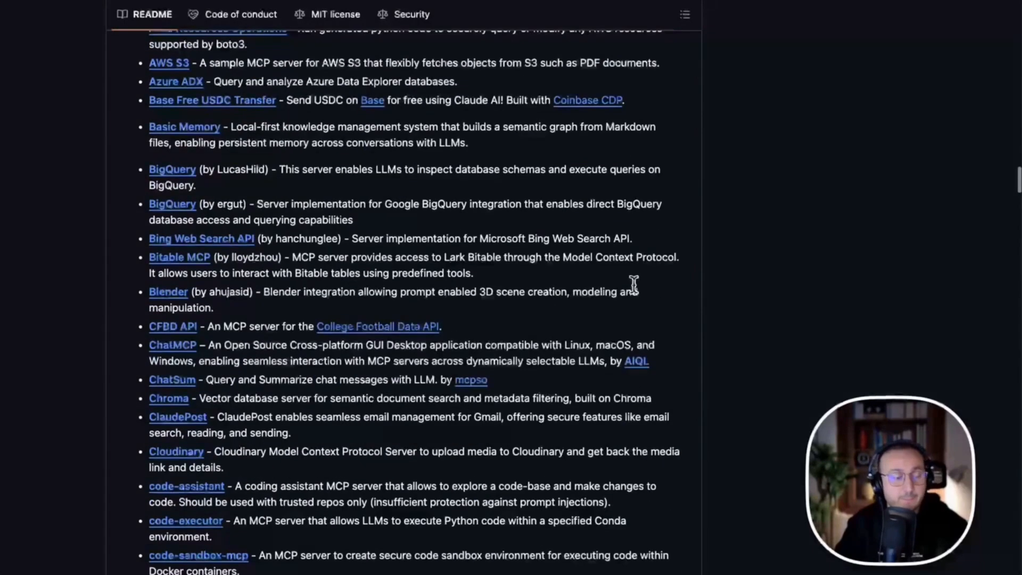
scroll(639, 275, down, 3)
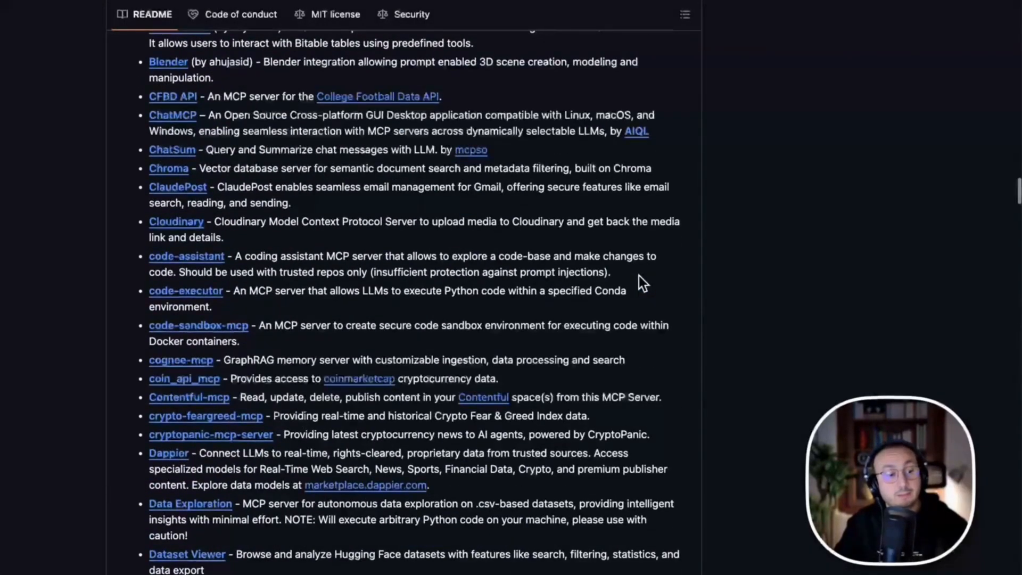
scroll(639, 275, down, 2)
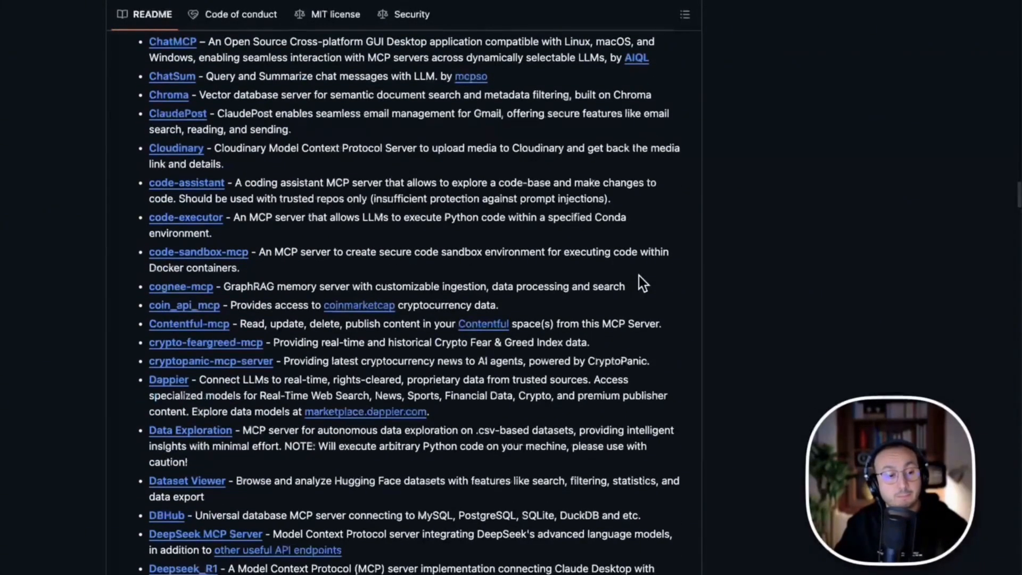
scroll(639, 275, down, 4)
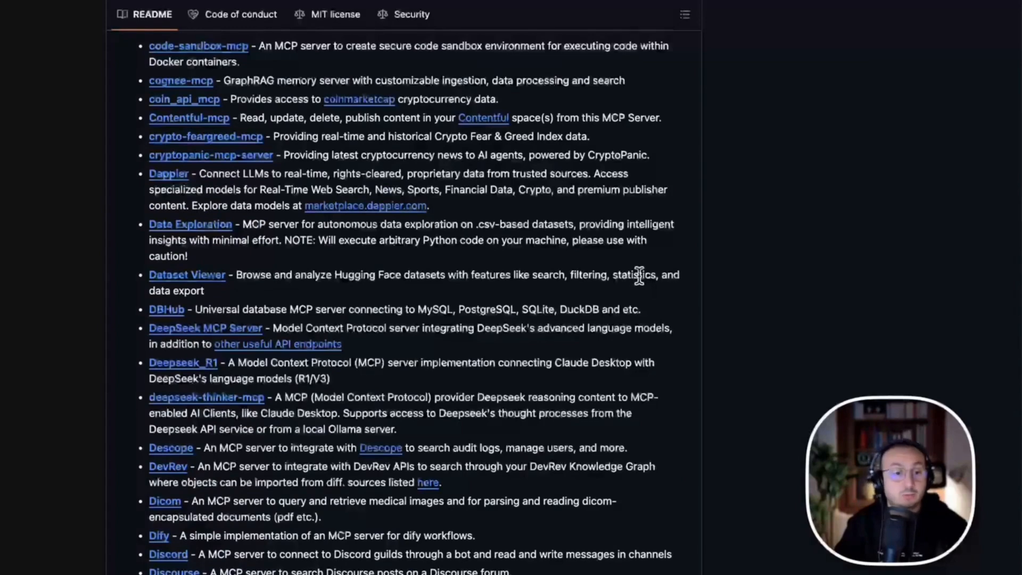
scroll(639, 275, down, 2)
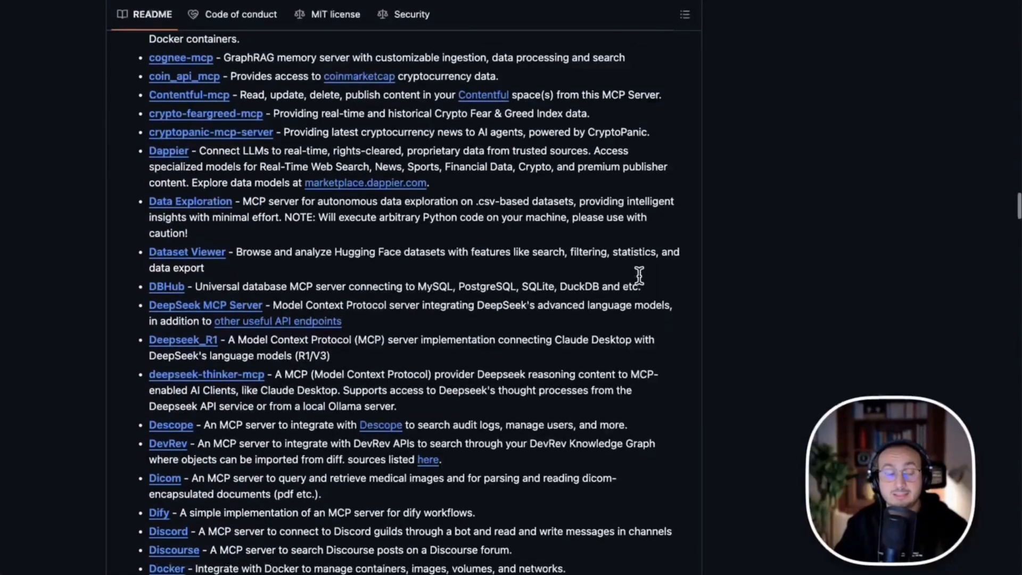
scroll(639, 276, down, 1)
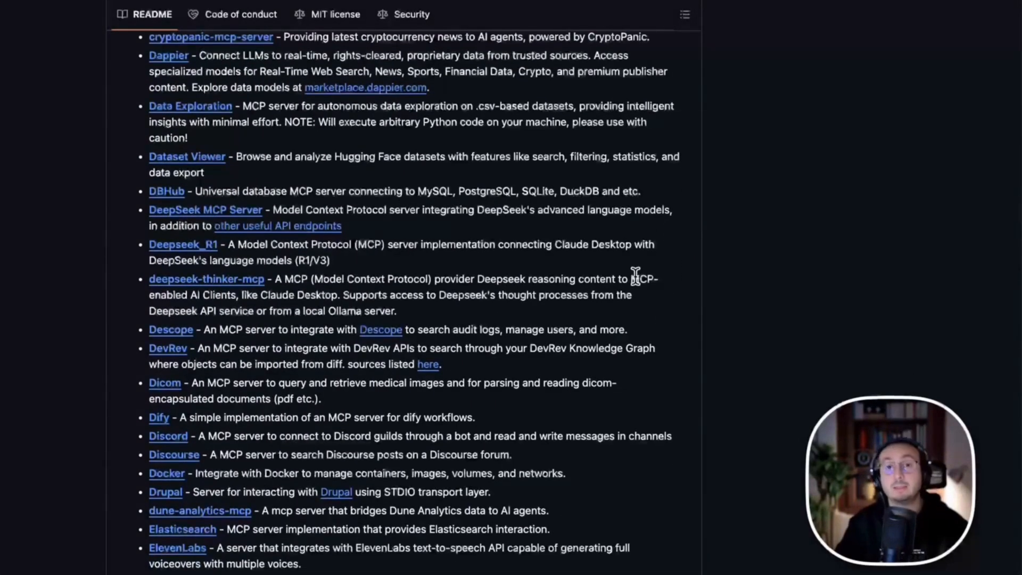
scroll(629, 268, down, 10)
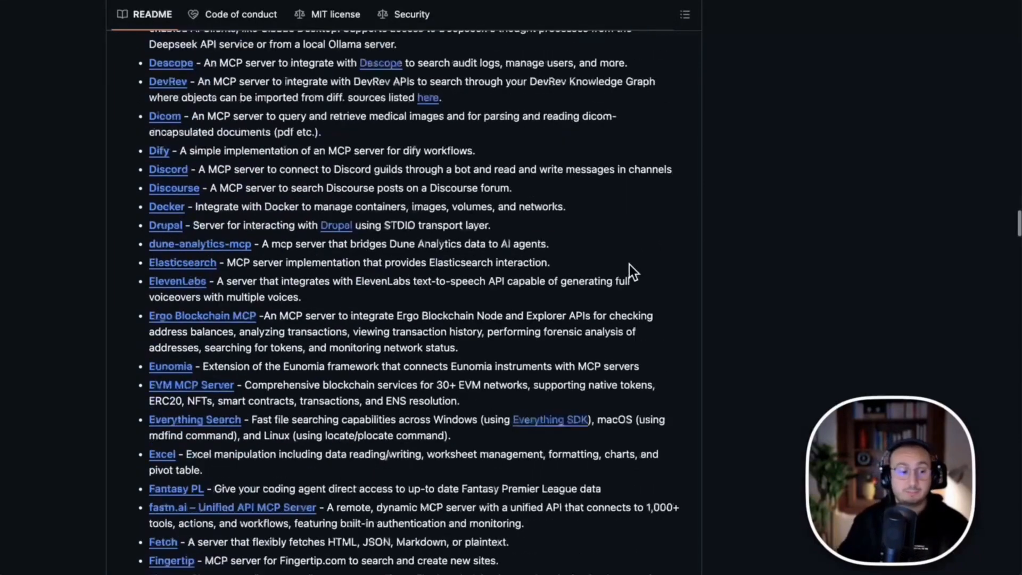
scroll(679, 274, down, 3)
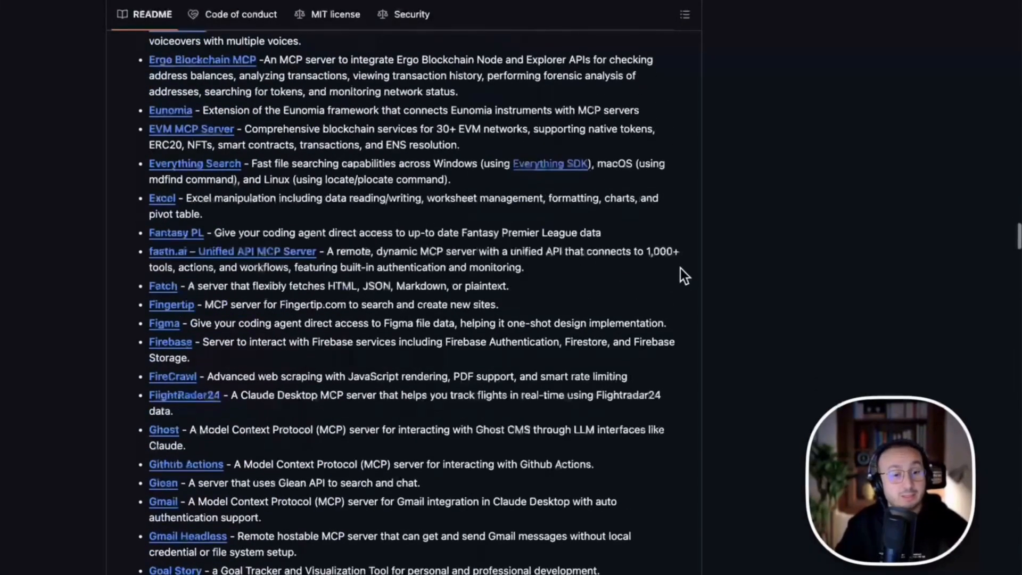
scroll(680, 268, down, 4)
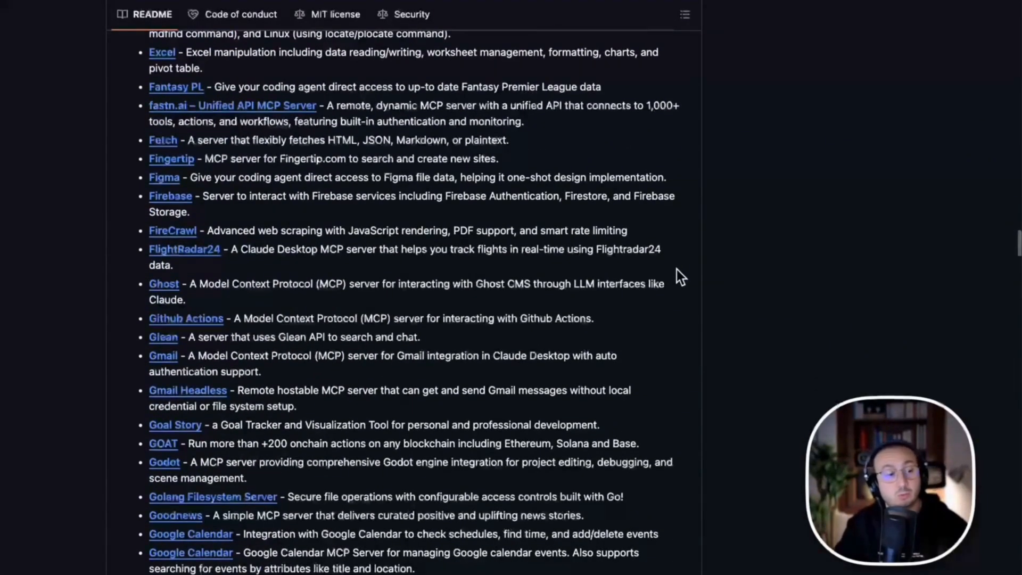
scroll(676, 269, down, 4)
scroll(677, 269, down, 9)
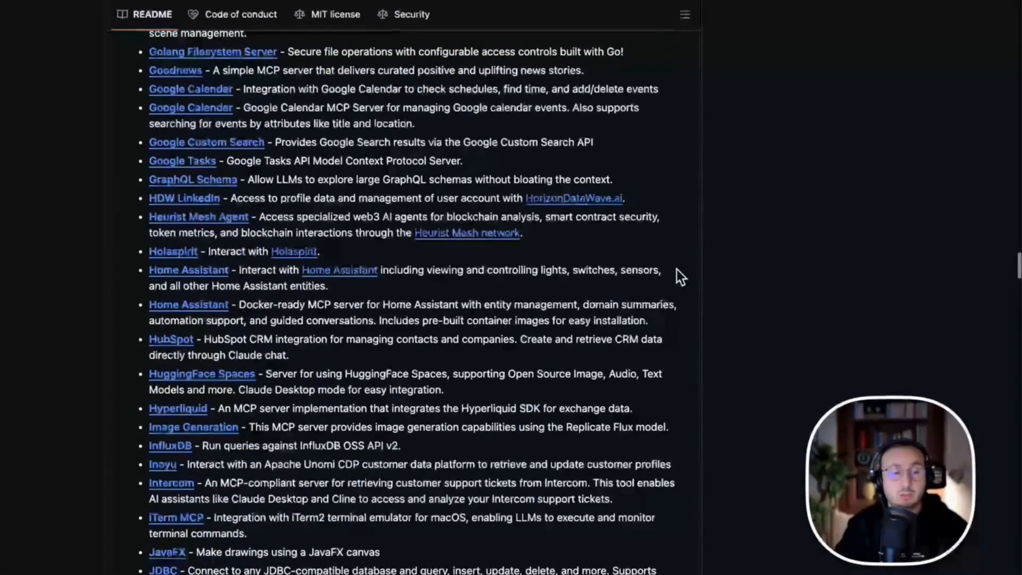
scroll(677, 269, down, 20)
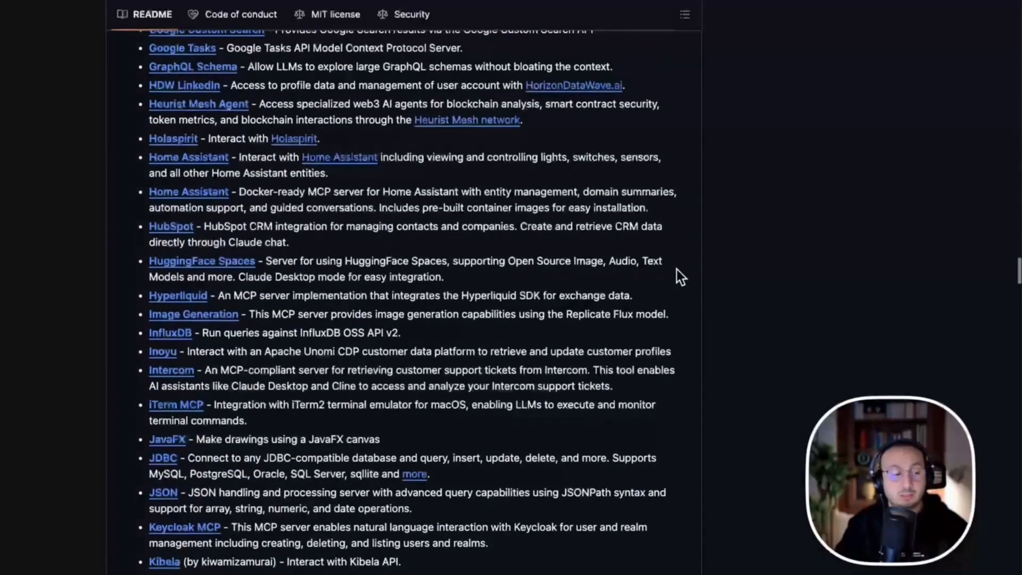
scroll(676, 270, down, 3)
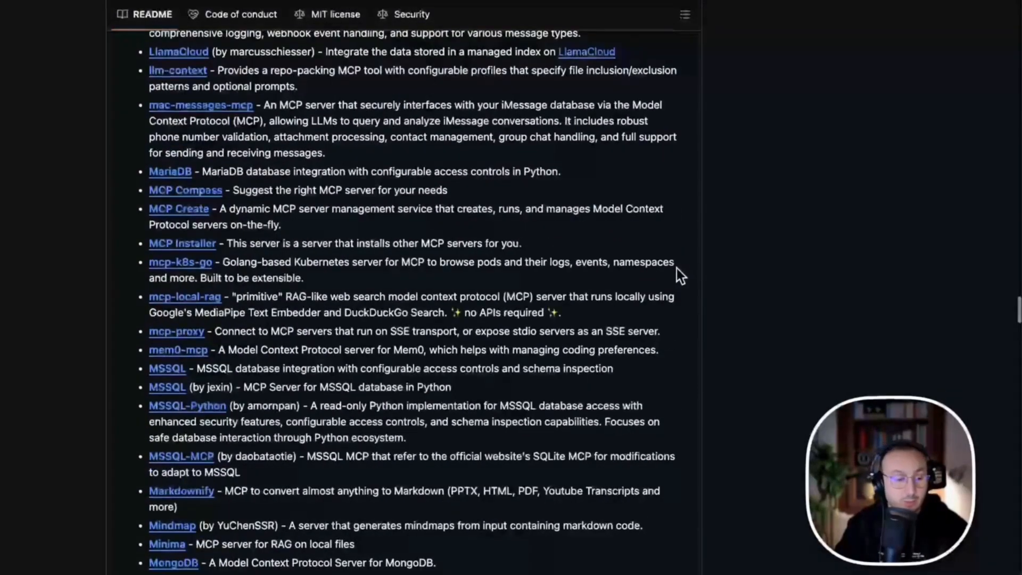
scroll(677, 269, down, 13)
scroll(676, 268, down, 5)
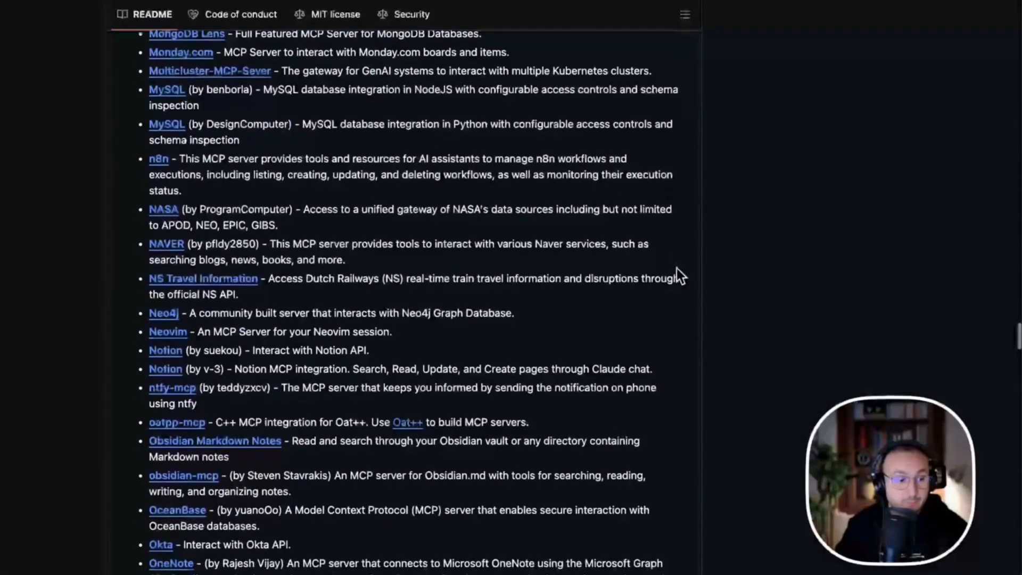
scroll(678, 267, down, 13)
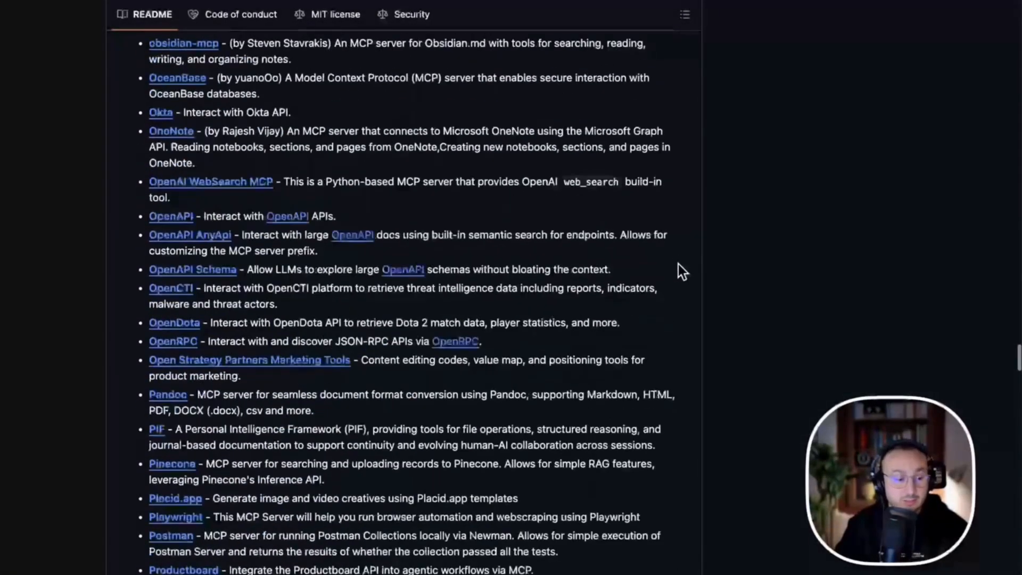
scroll(677, 265, down, 9)
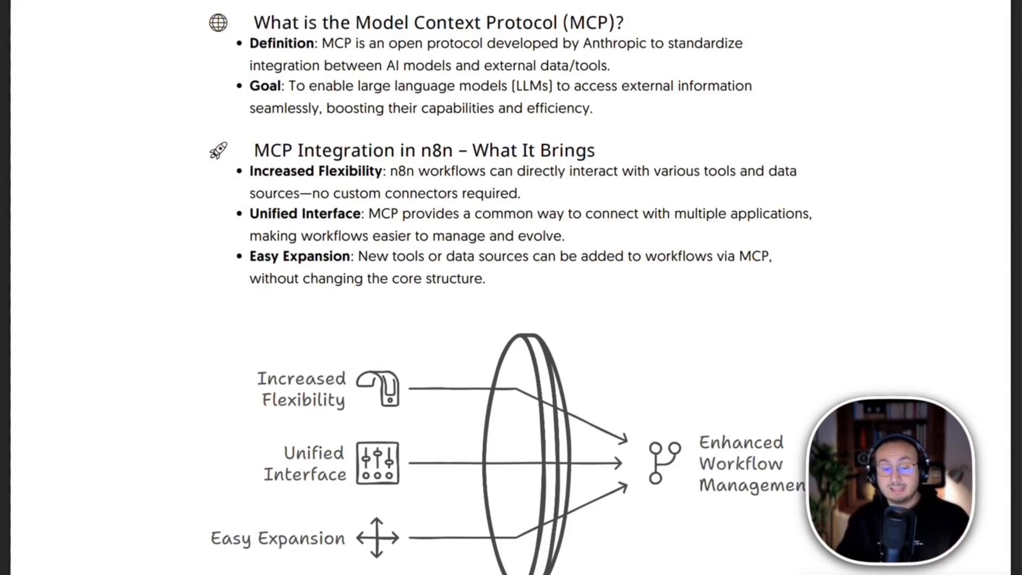
scroll(865, 285, down, 1)
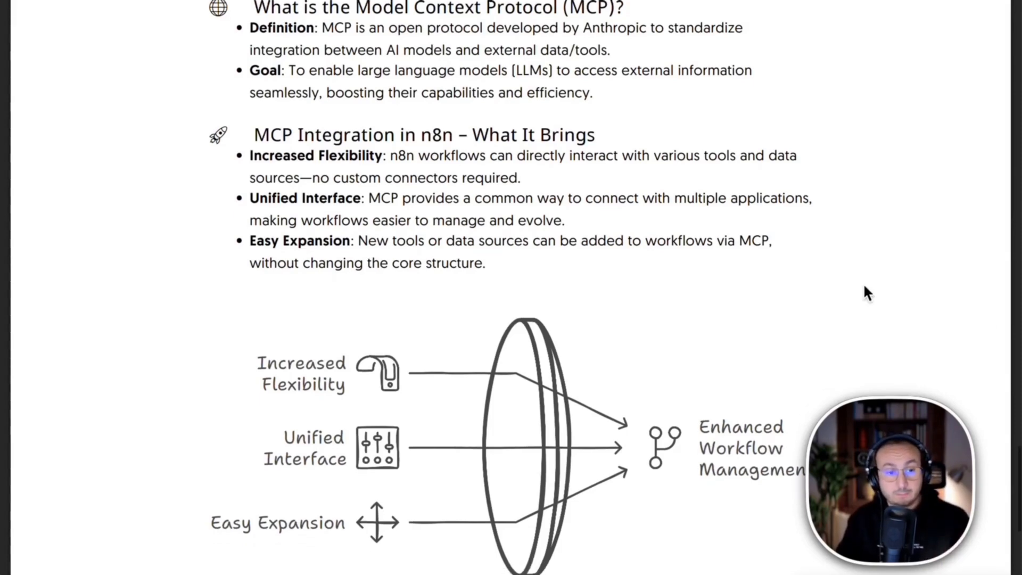
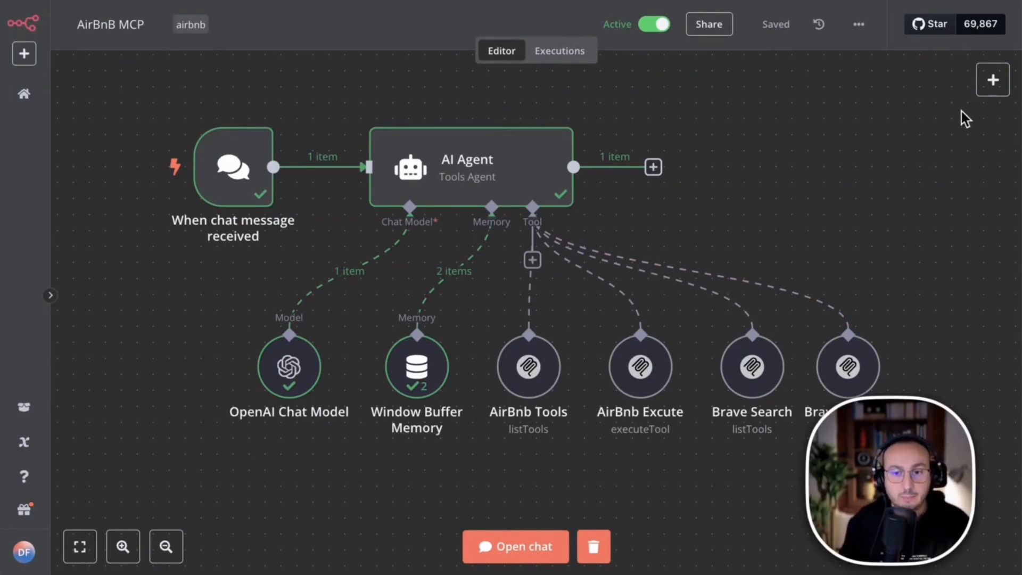
Search the AirBnB MCP workflow's available nodes for "mcp", and open the Community nodes page in the settings.
click(991, 80)
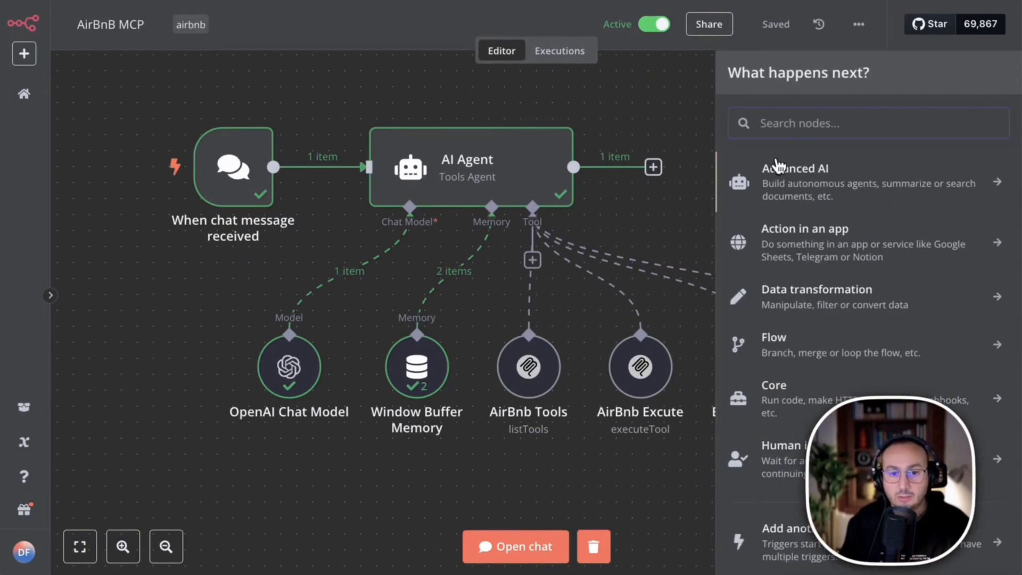
text(mcp)
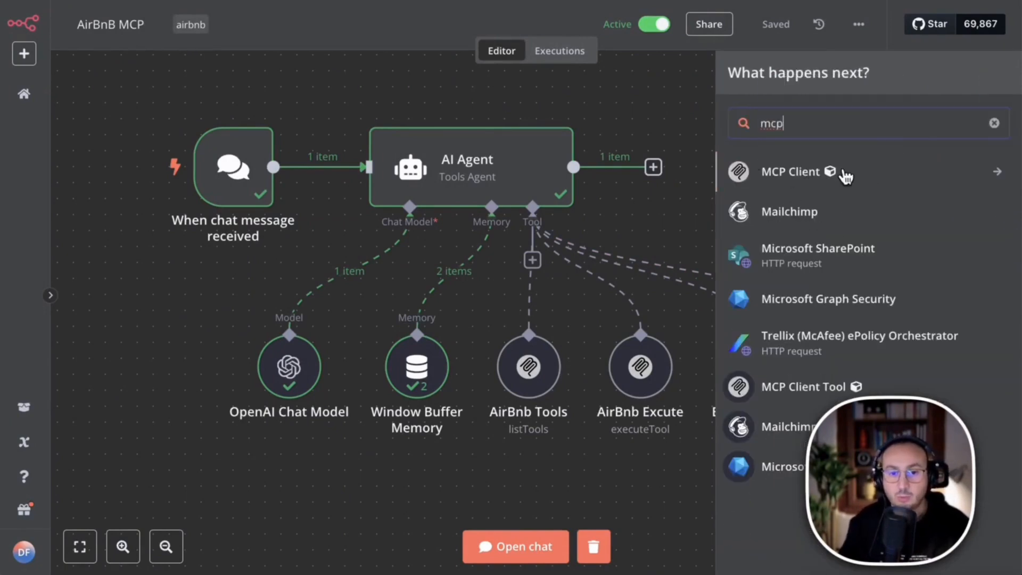
click(24, 553)
click(99, 516)
click(79, 368)
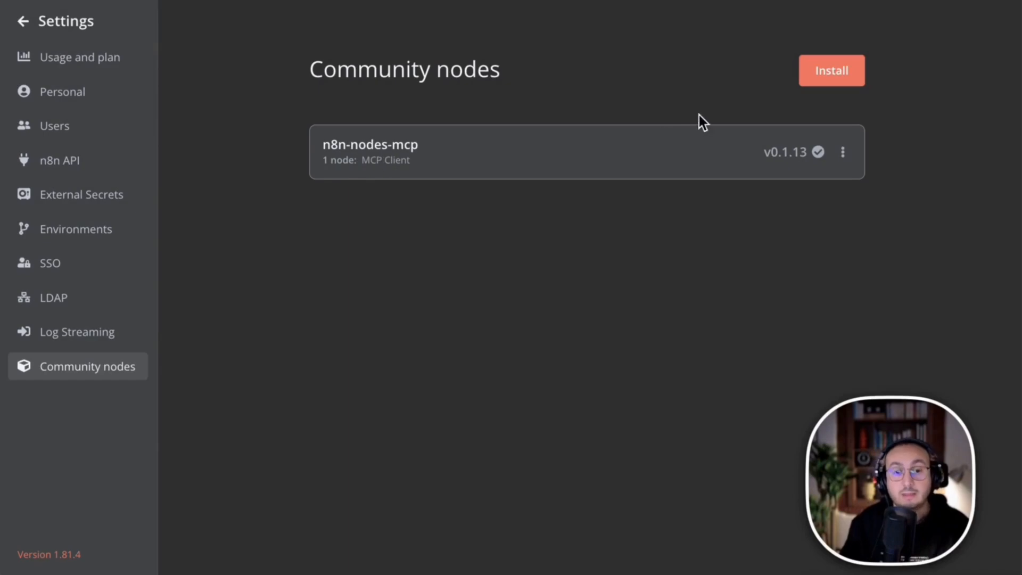
Open the Hostinger link under "n8n No Limits Access" on the n8n resources page and find the VPS n8n hosting plans.
click(747, 0)
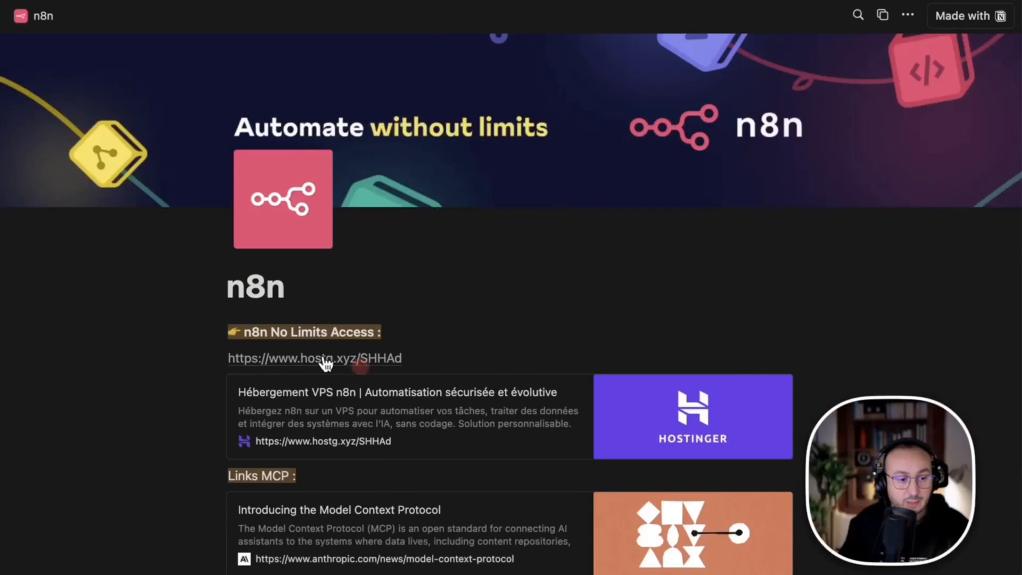
click(288, 358)
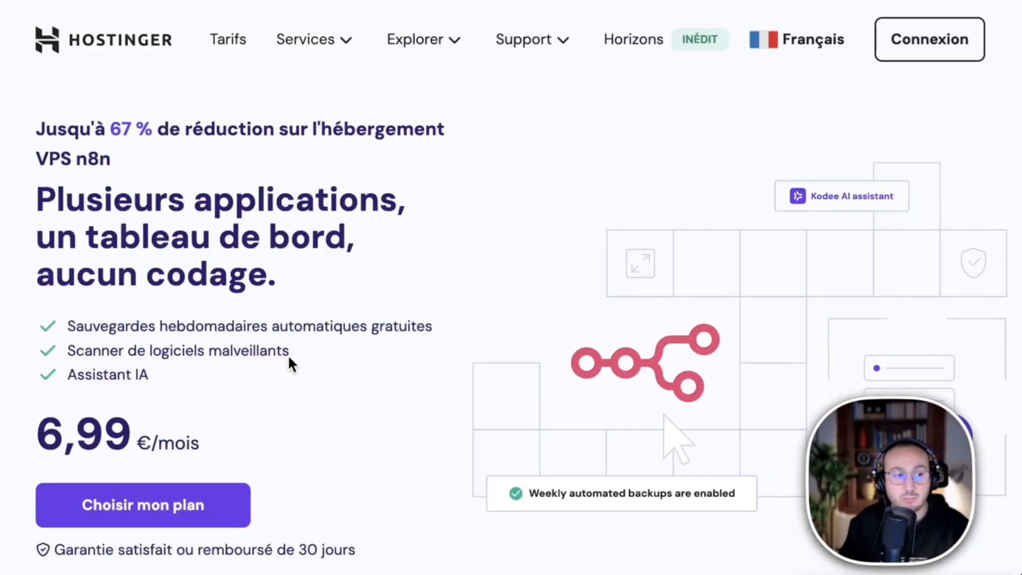
scroll(555, 255, down, 5)
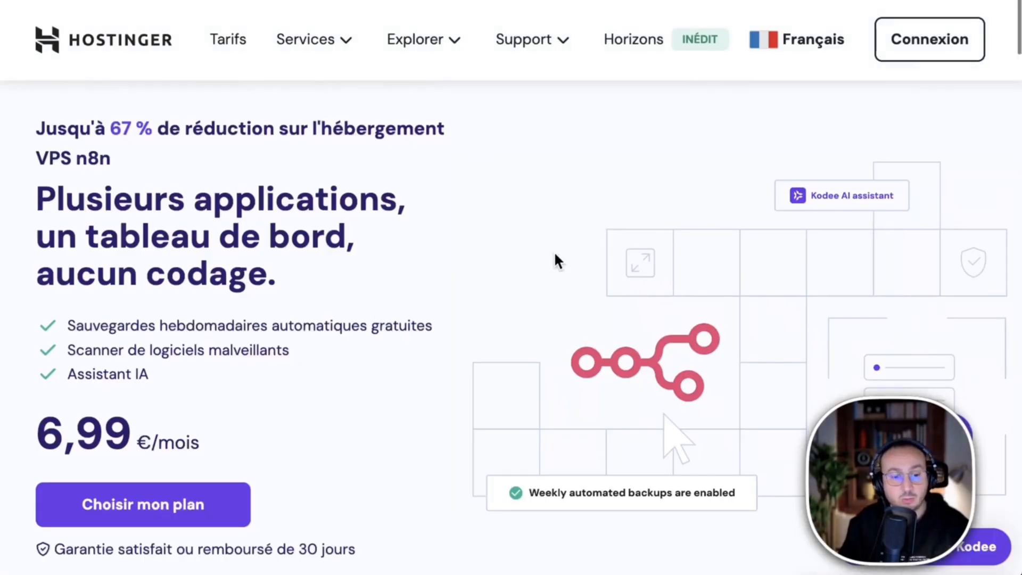
scroll(553, 255, down, 5)
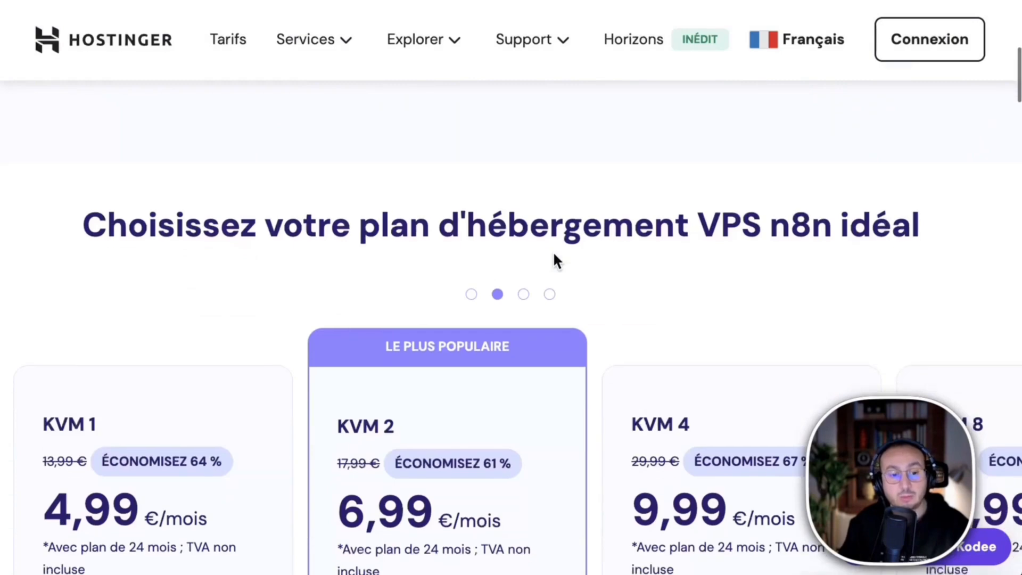
drag(707, 228, 822, 228)
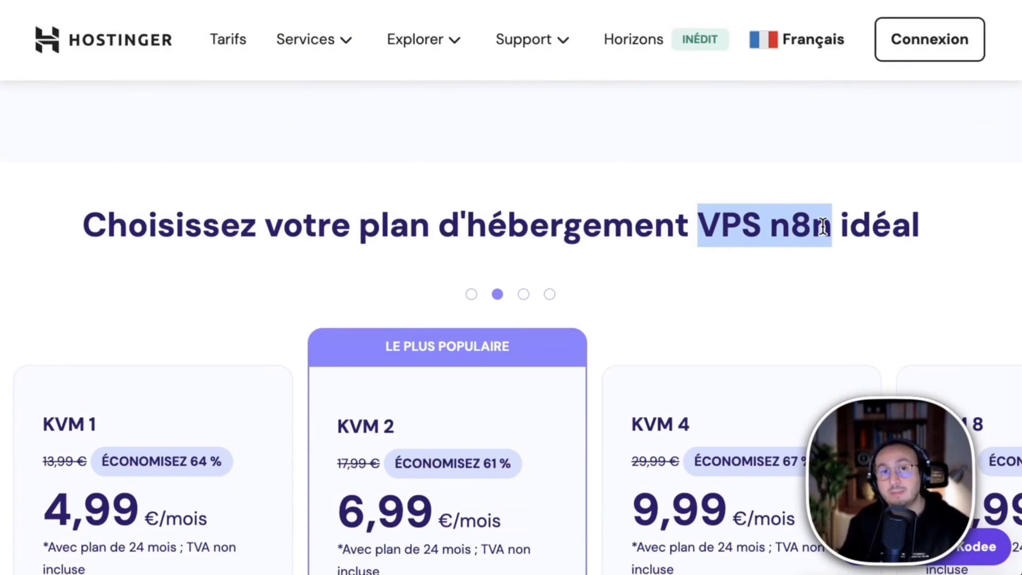
Compare the prices, renewal terms and hardware specifications of the KVM 1, KVM 2, KVM 4 and KVM 8 plans.
scroll(682, 256, down, 3)
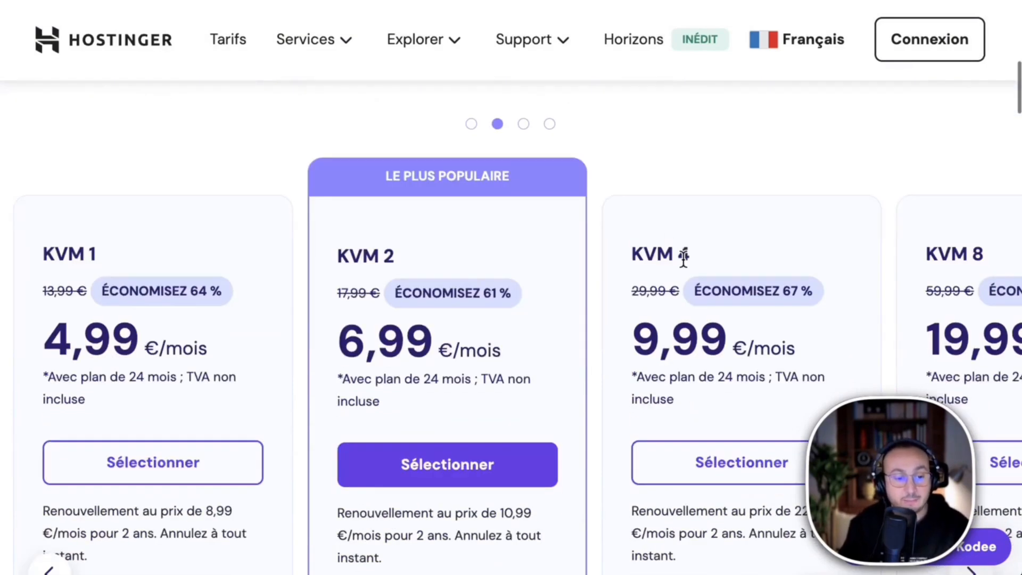
scroll(662, 249, down, 2)
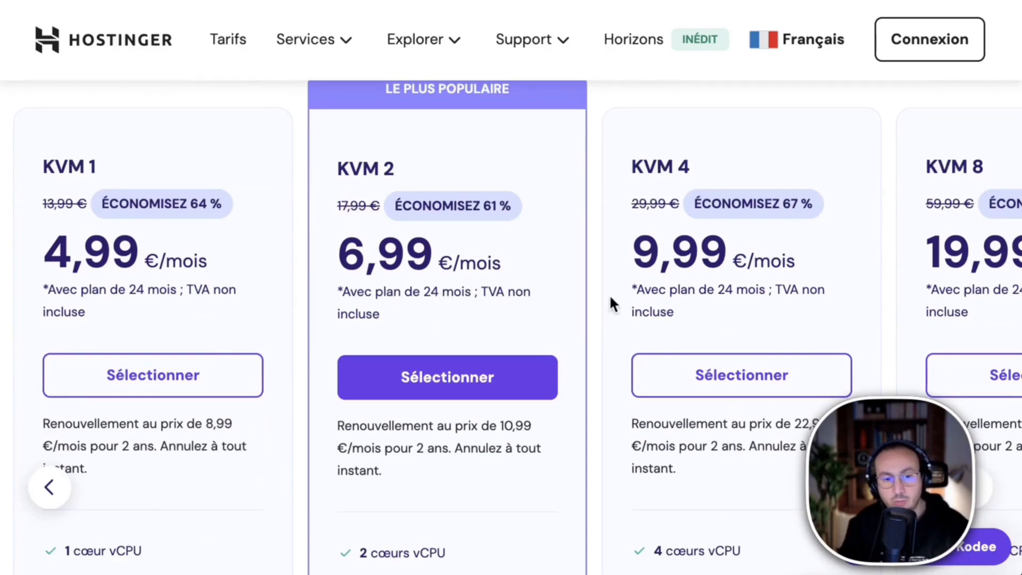
scroll(610, 295, down, 1)
scroll(771, 296, down, 5)
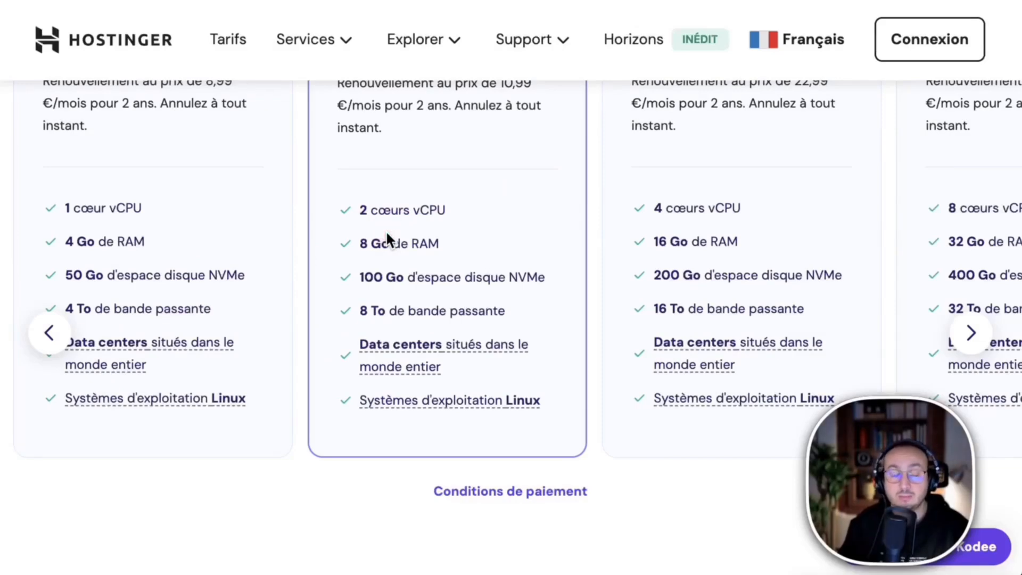
scroll(385, 239, up, 2)
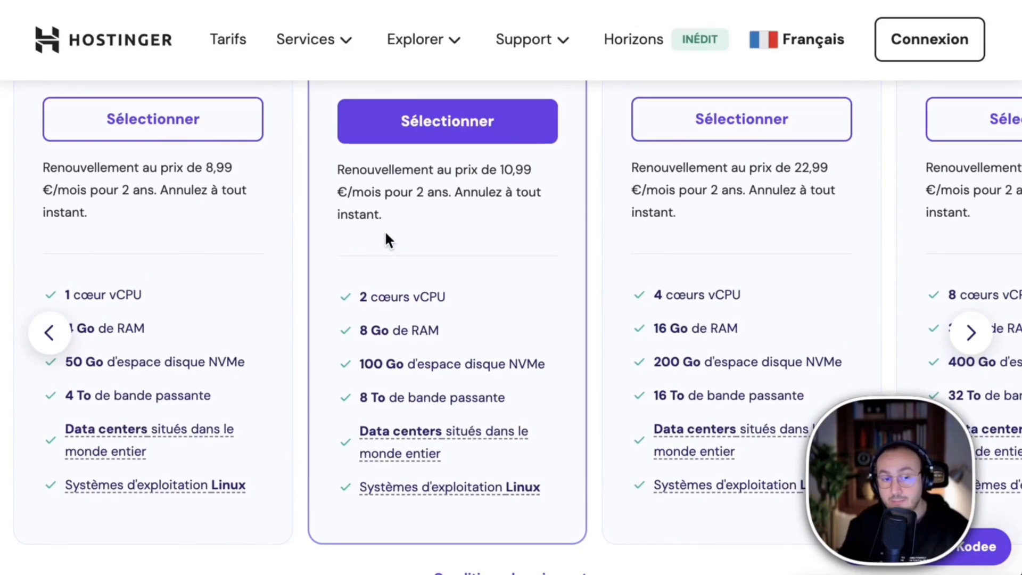
Select the KVM 2 plan from the n8n VPS plans and choose a 24-month duration in the cart.
scroll(386, 234, up, 4)
scroll(409, 250, up, 8)
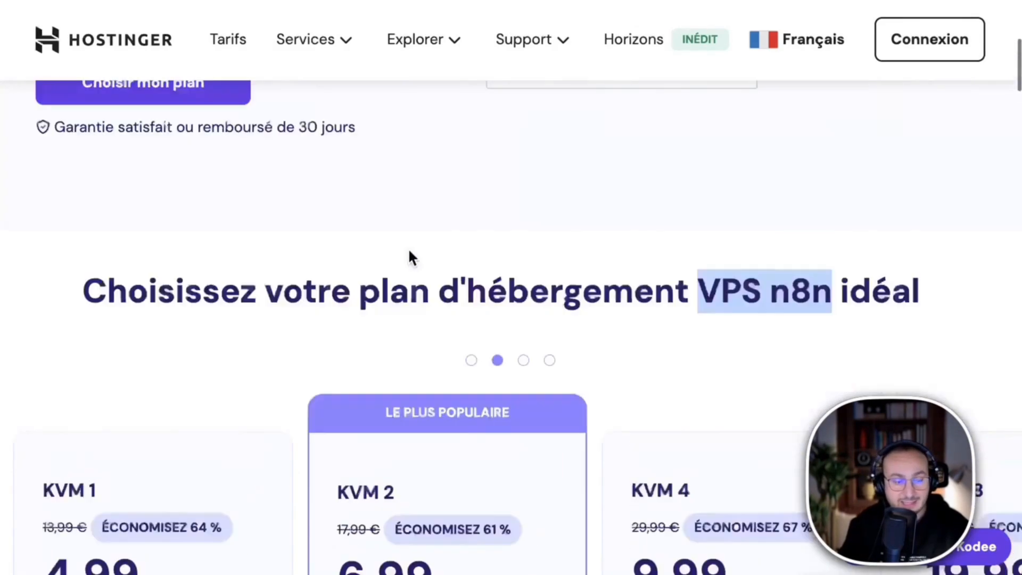
scroll(410, 257, down, 8)
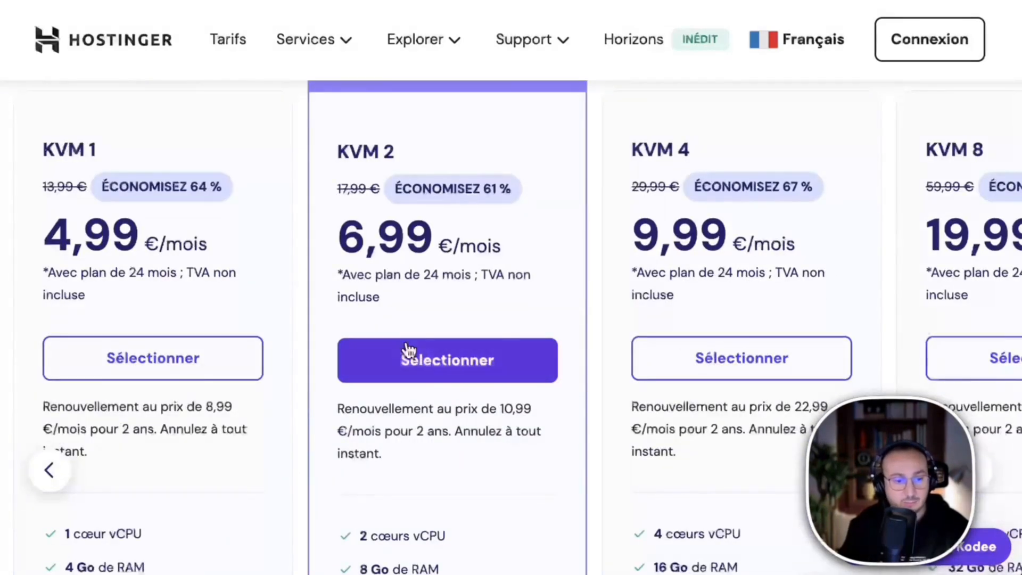
click(463, 362)
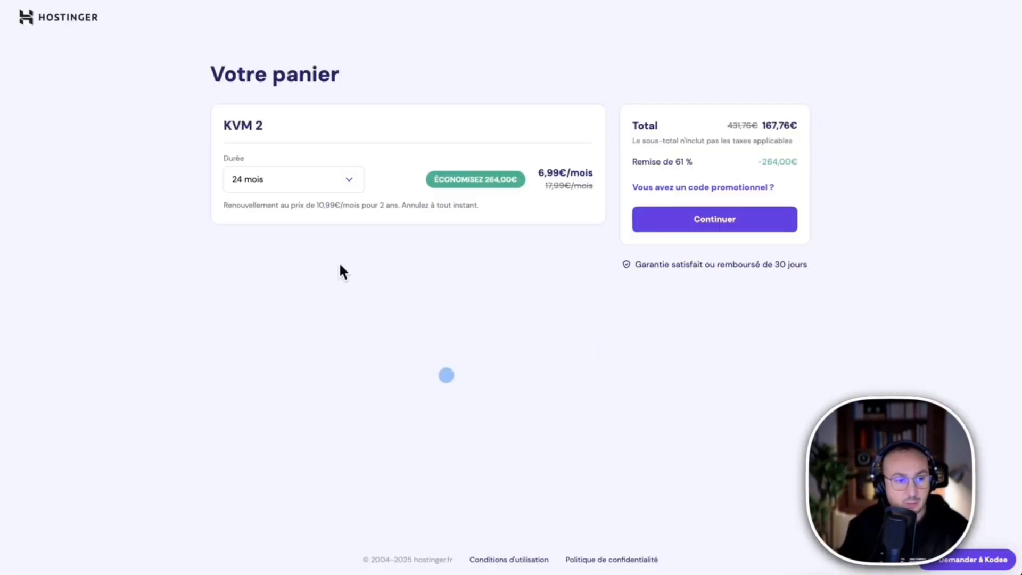
click(302, 188)
click(280, 260)
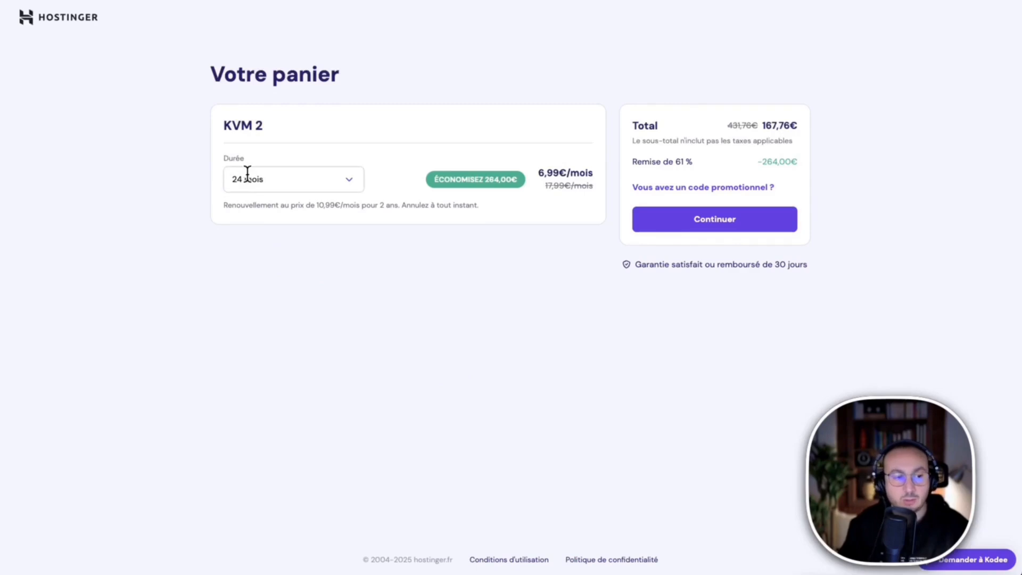
Highlight the KVM 2 monthly price in the cart and open n8n's own pricing page for comparison.
drag(536, 173, 585, 173)
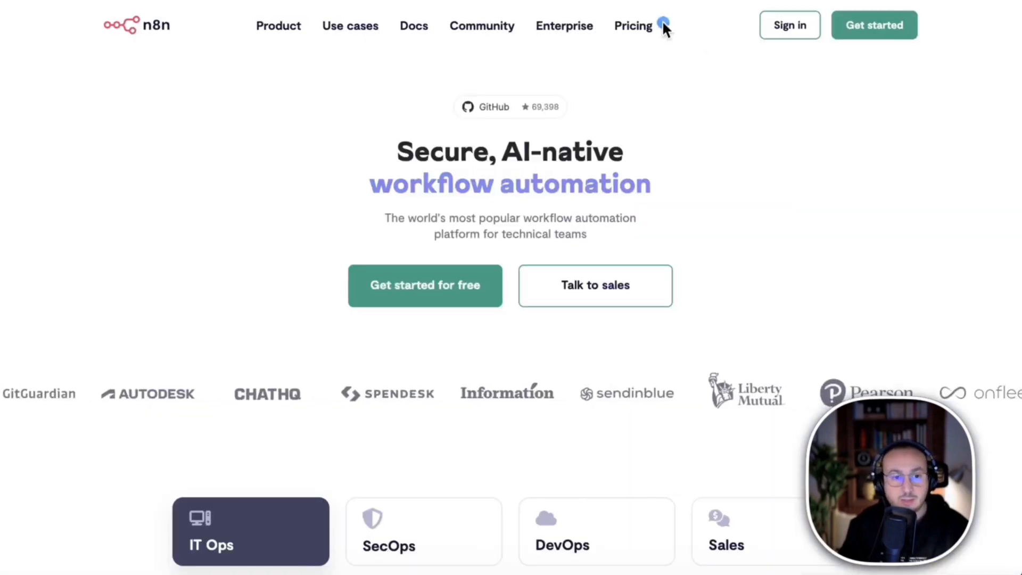
click(650, 22)
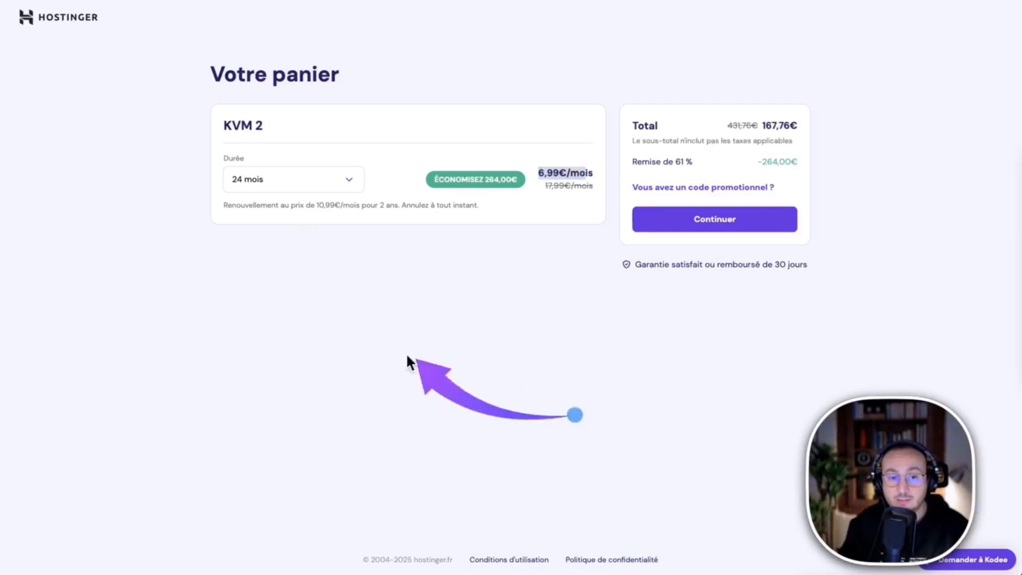
Apply the promo code DRFIRAS to the KVM 2 order in the Hostinger cart.
click(700, 213)
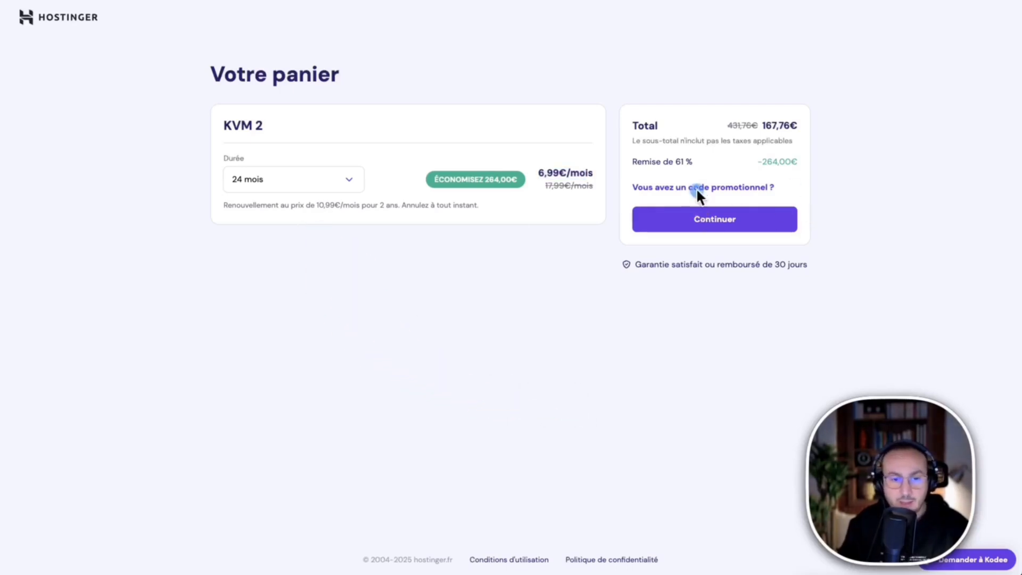
click(695, 188)
click(668, 231)
key(Caps_Lock)
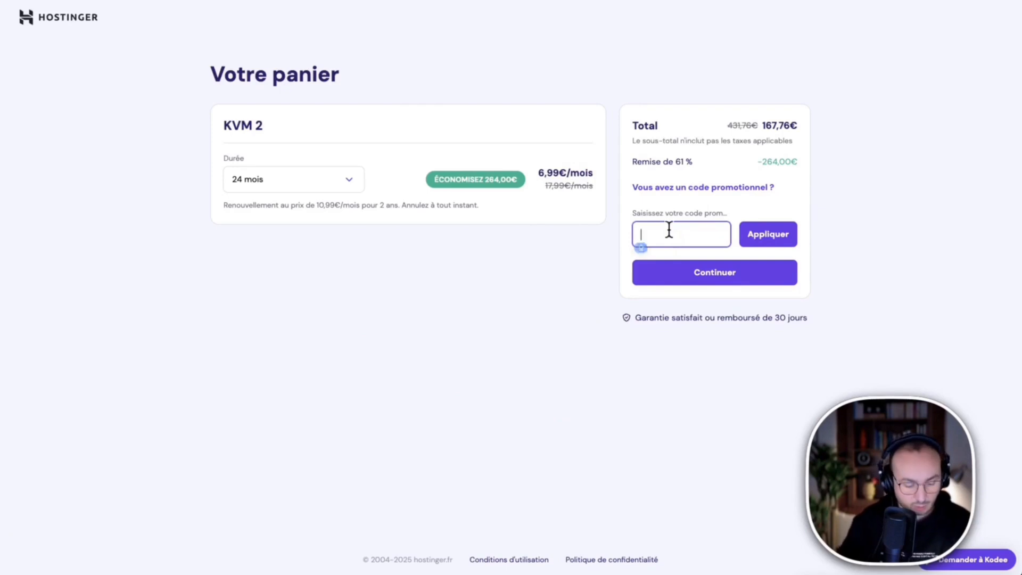
text(D)
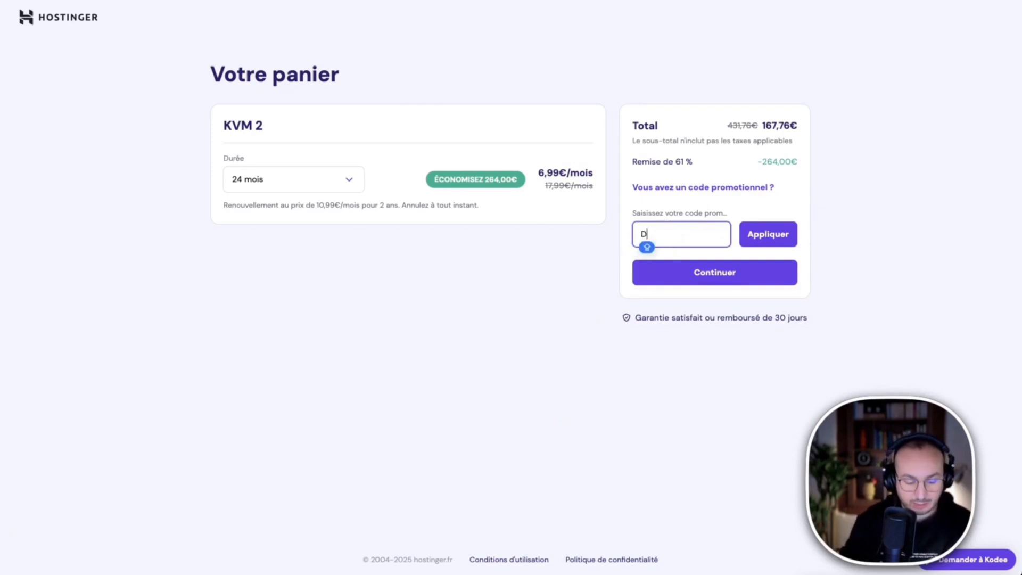
text(RFIRAS)
click(770, 240)
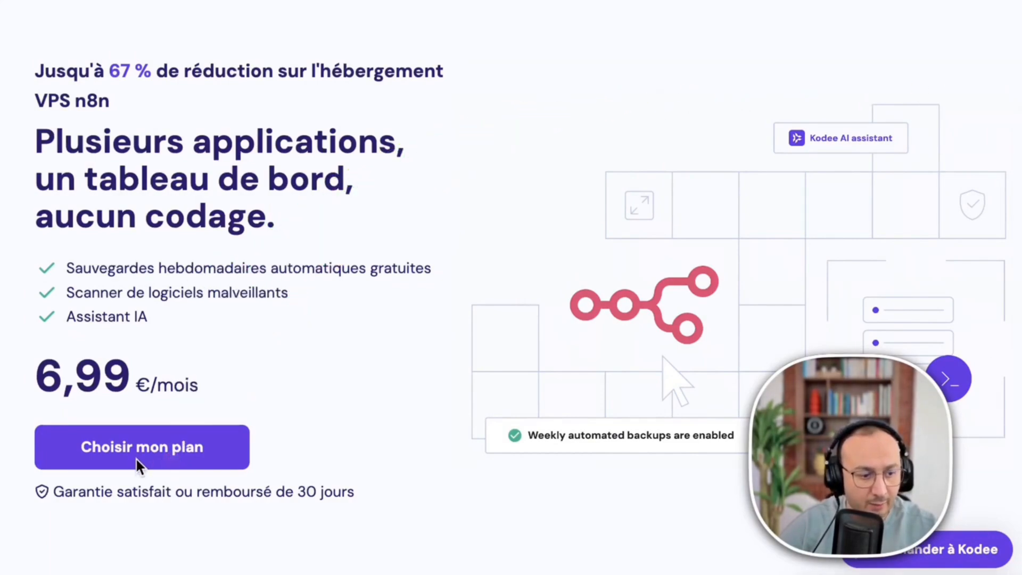
Go back to the n8n VPS plan comparison and examine the KVM 2 specifications and price alongside the other plans.
click(164, 443)
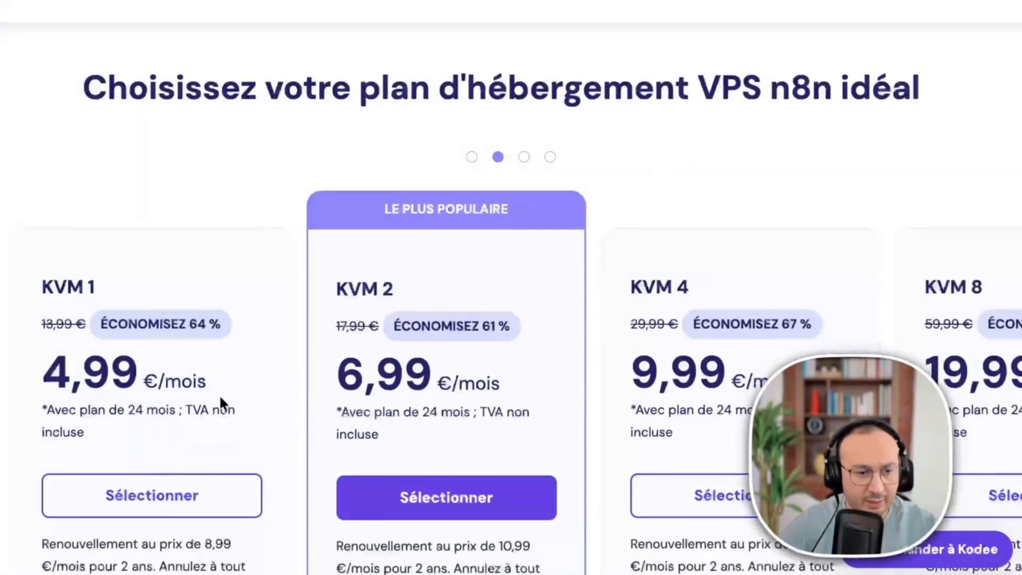
scroll(324, 348, down, 3)
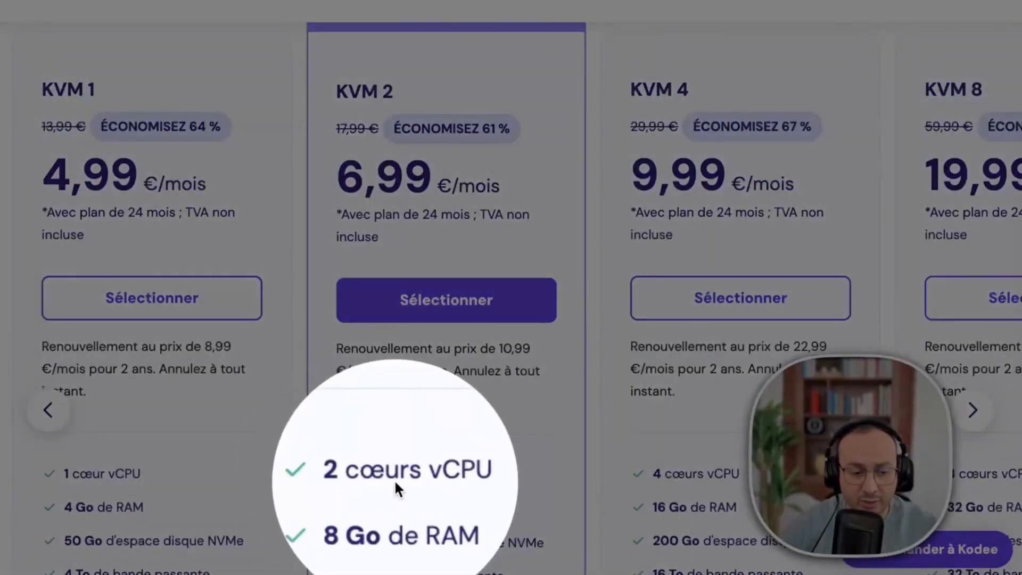
scroll(449, 468, down, 5)
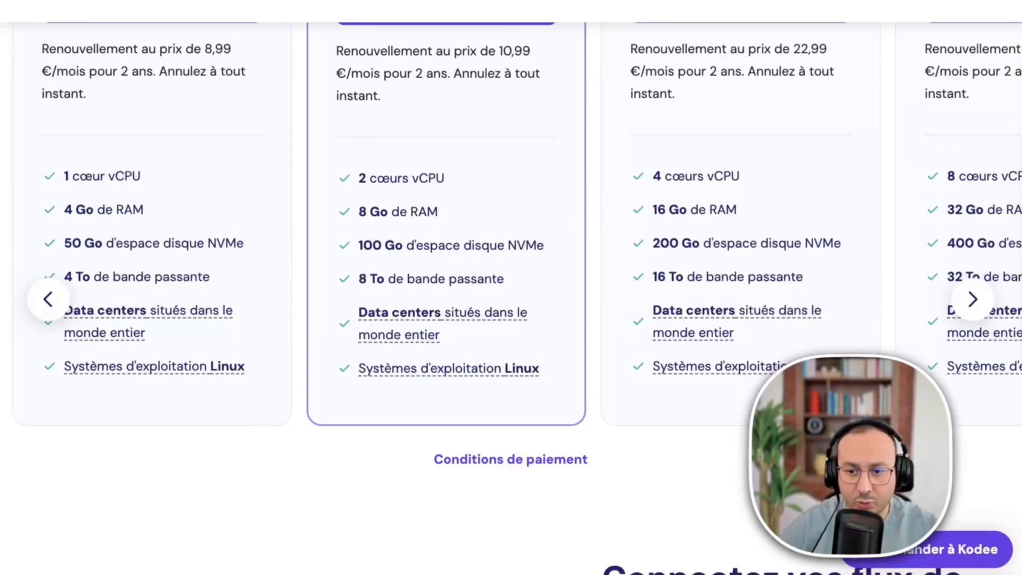
drag(313, 180, 585, 425)
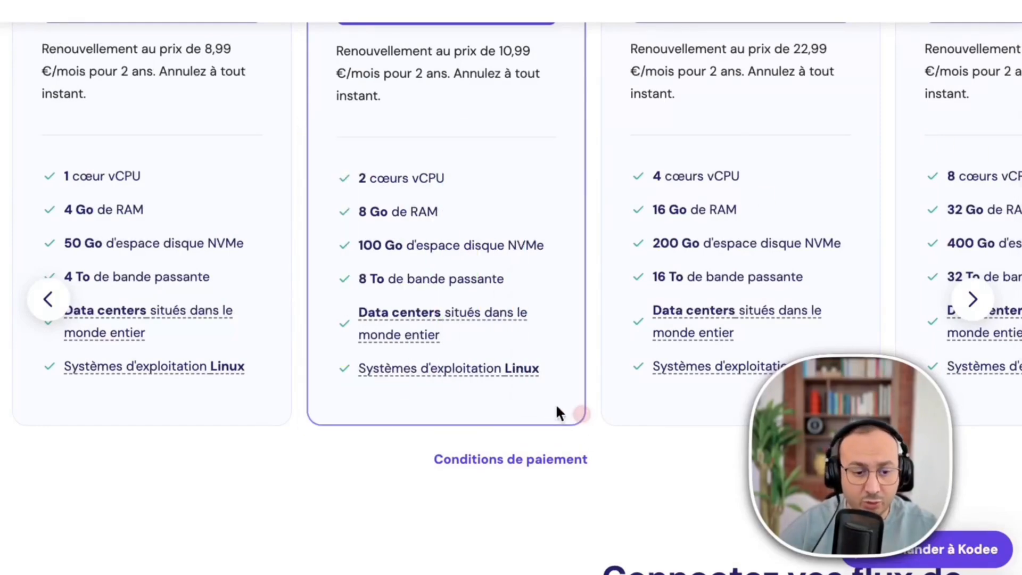
mouse_move(461, 375)
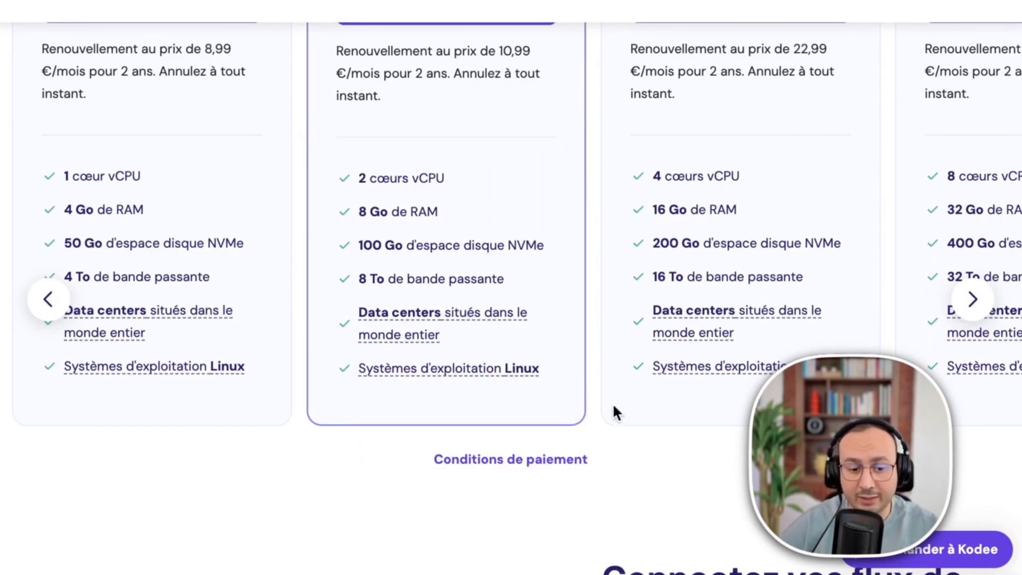
right_click(590, 409)
click(616, 367)
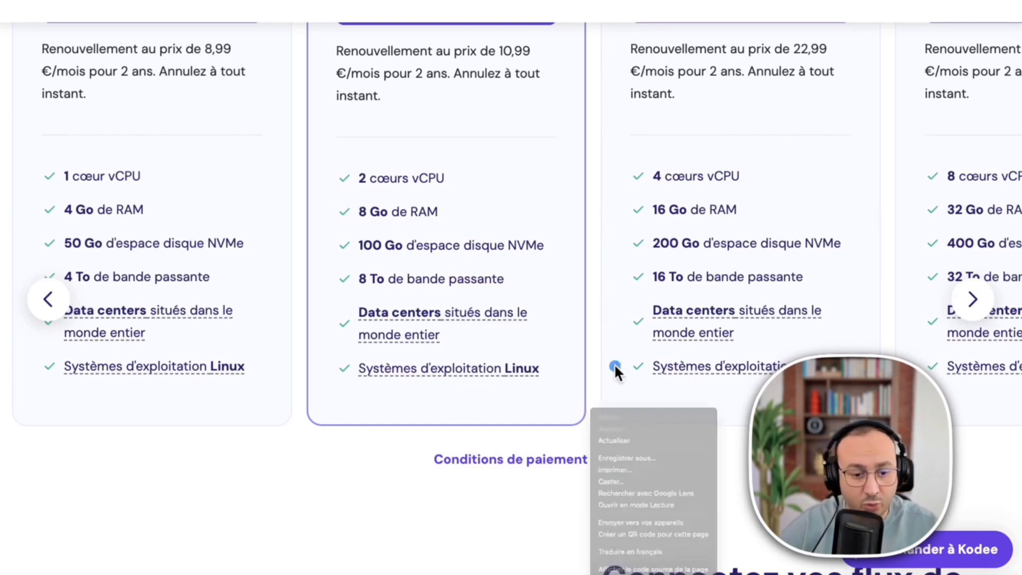
scroll(583, 354, up, 1)
scroll(584, 365, up, 3)
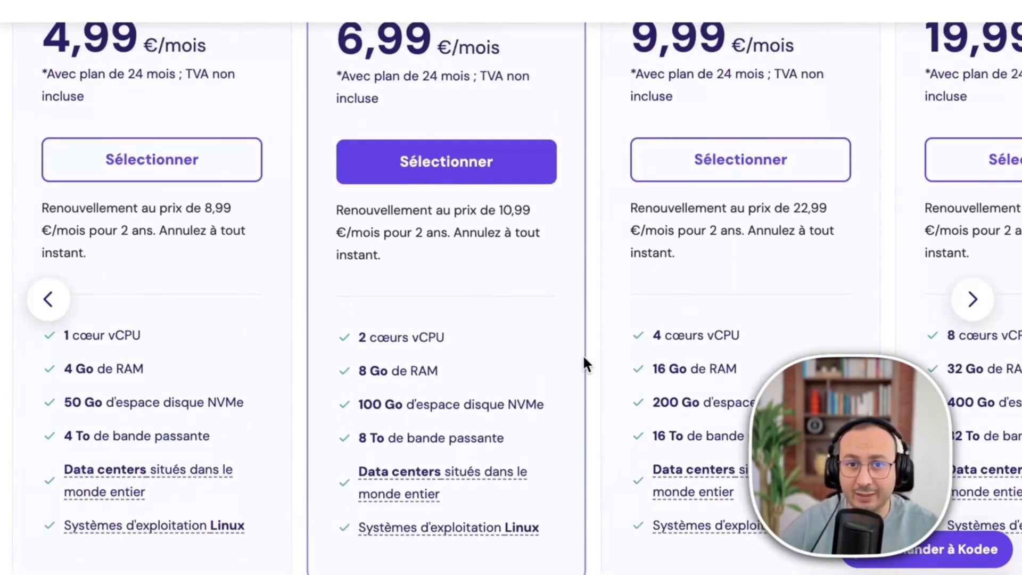
scroll(584, 361, up, 3)
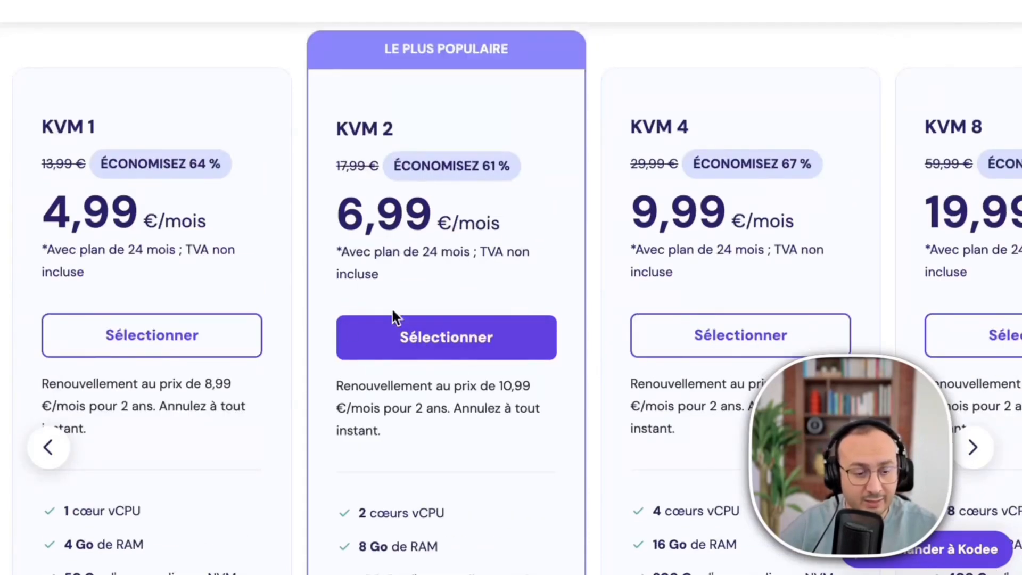
Select the KVM 2 plan again and review the subscription duration in the cart.
click(450, 339)
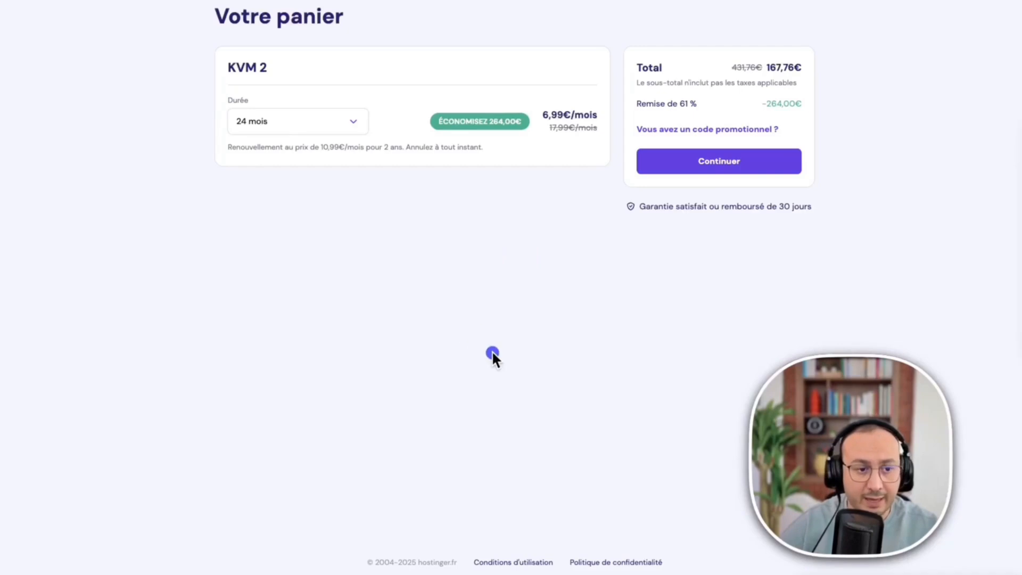
mouse_move(521, 382)
mouse_down()
mouse_move(276, 219)
mouse_move(218, 102)
mouse_up()
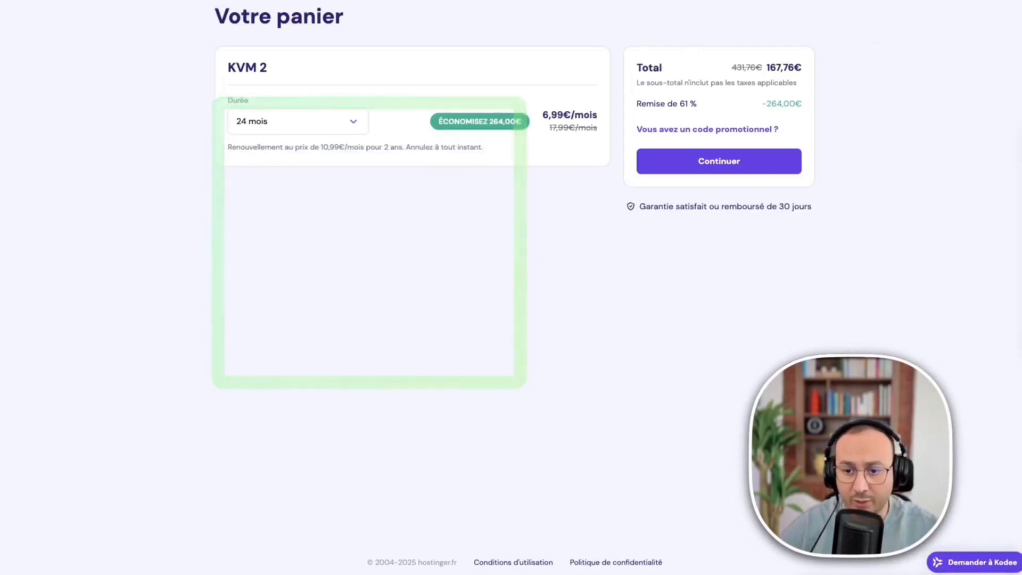
mouse_move(567, 413)
mouse_down()
mouse_move(203, 125)
mouse_move(277, 128)
mouse_up()
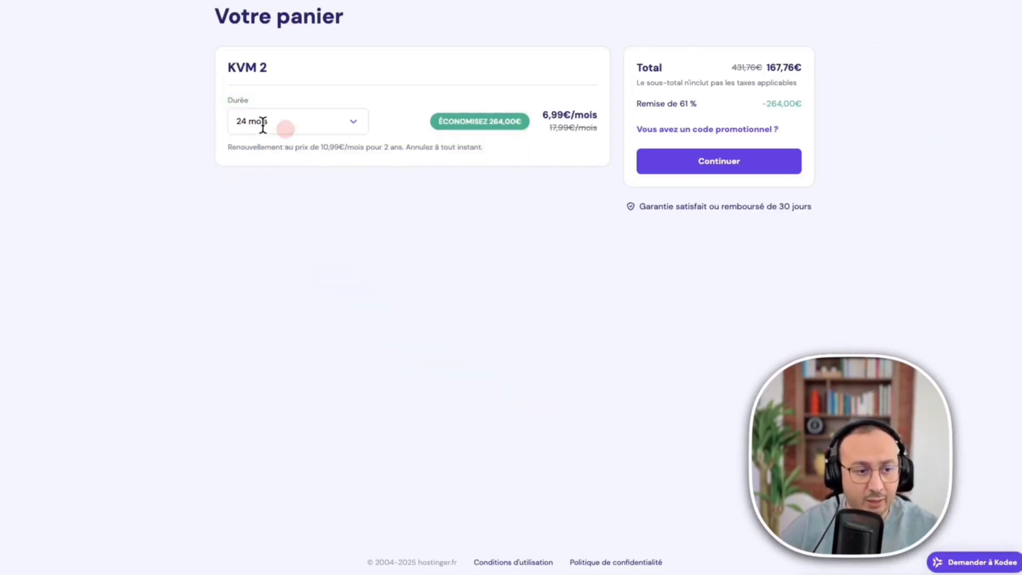
Switch the KVM 2 duration to 1 month and check the resulting monthly price.
click(301, 122)
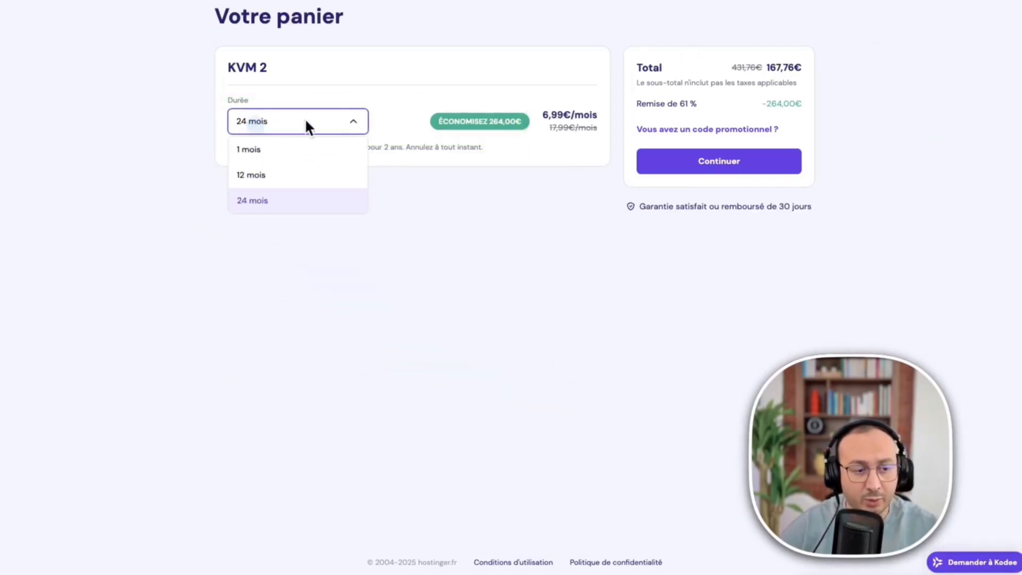
click(315, 149)
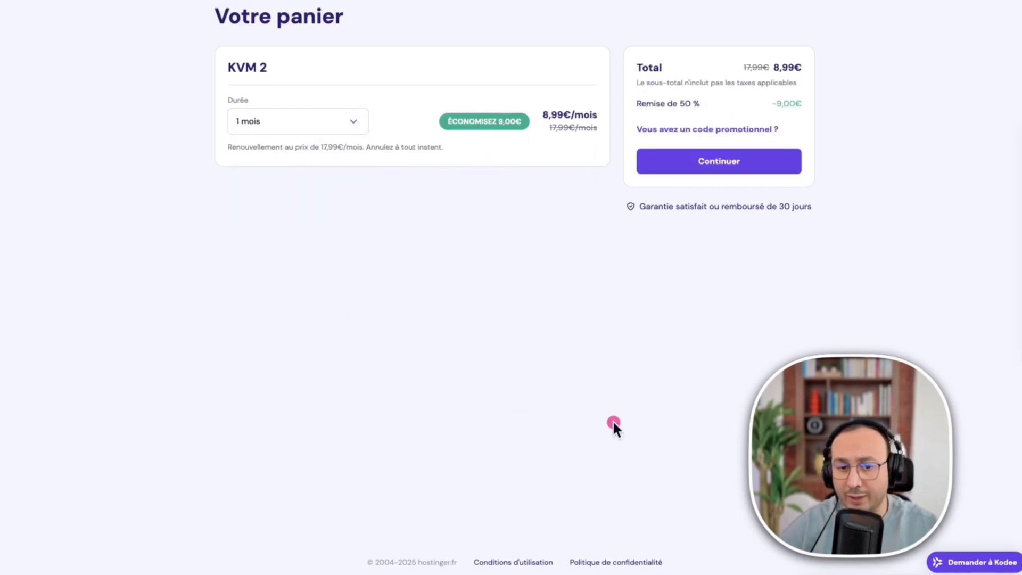
drag(612, 419, 559, 123)
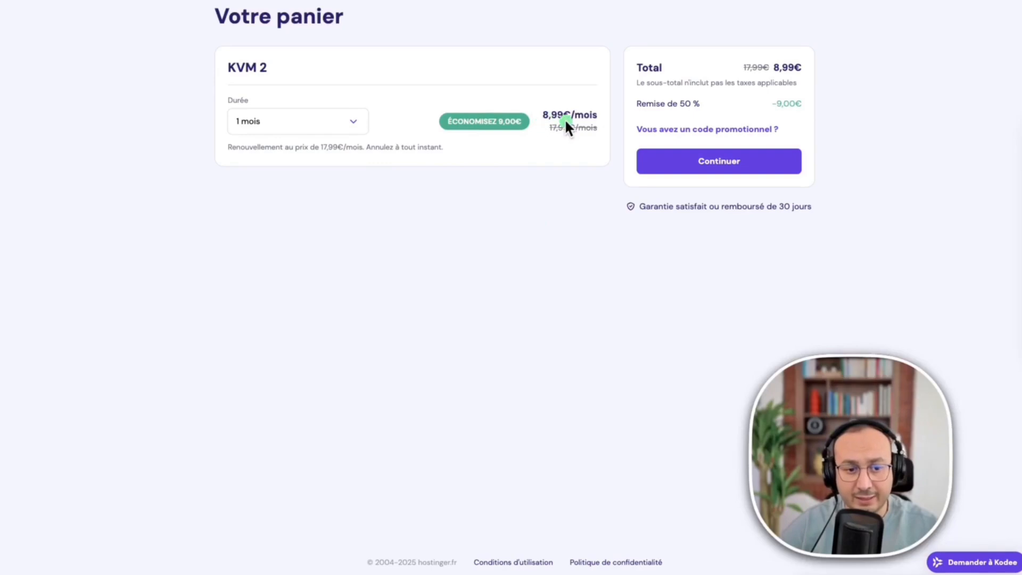
Set the KVM 2 duration to 24 months and review the money-back guarantee and the order total.
click(335, 114)
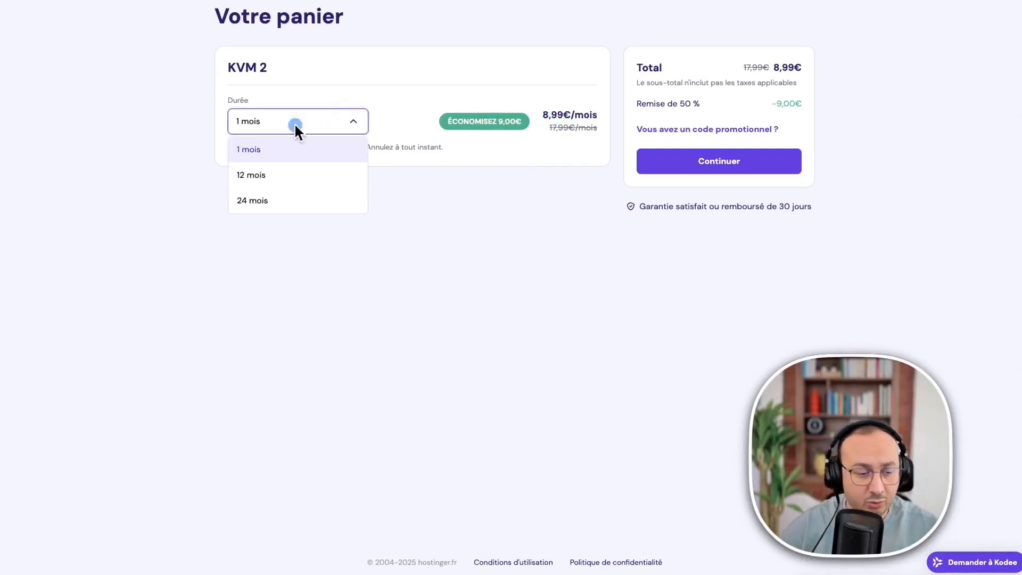
click(289, 202)
drag(485, 413, 263, 129)
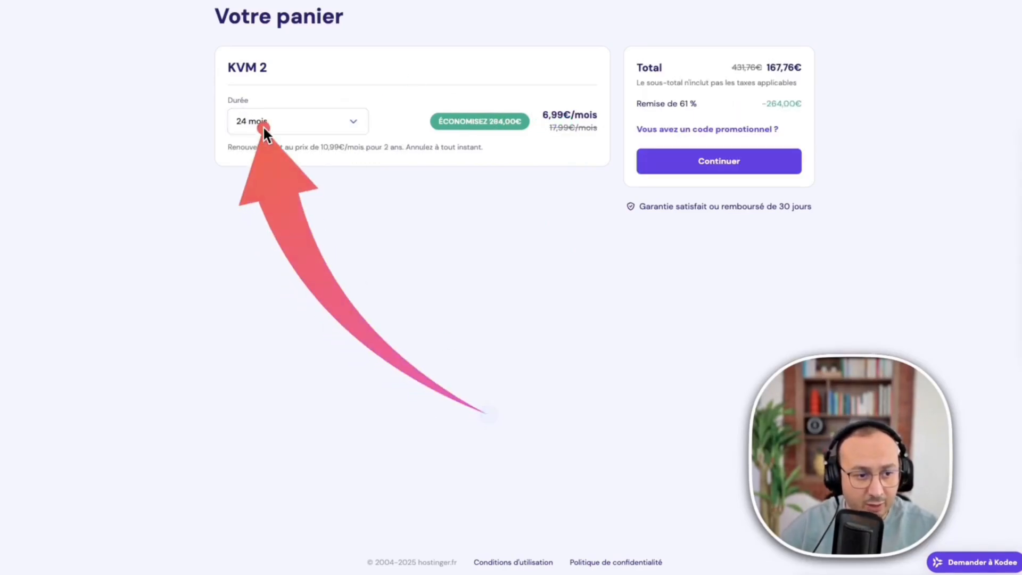
mouse_move(463, 466)
mouse_down()
mouse_move(716, 251)
mouse_move(674, 222)
mouse_up()
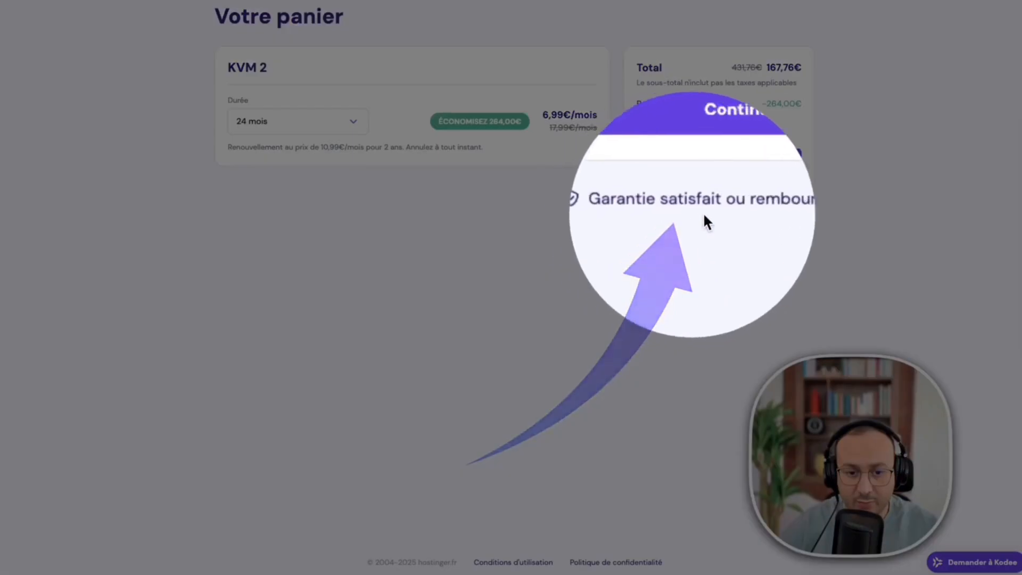
click(765, 208)
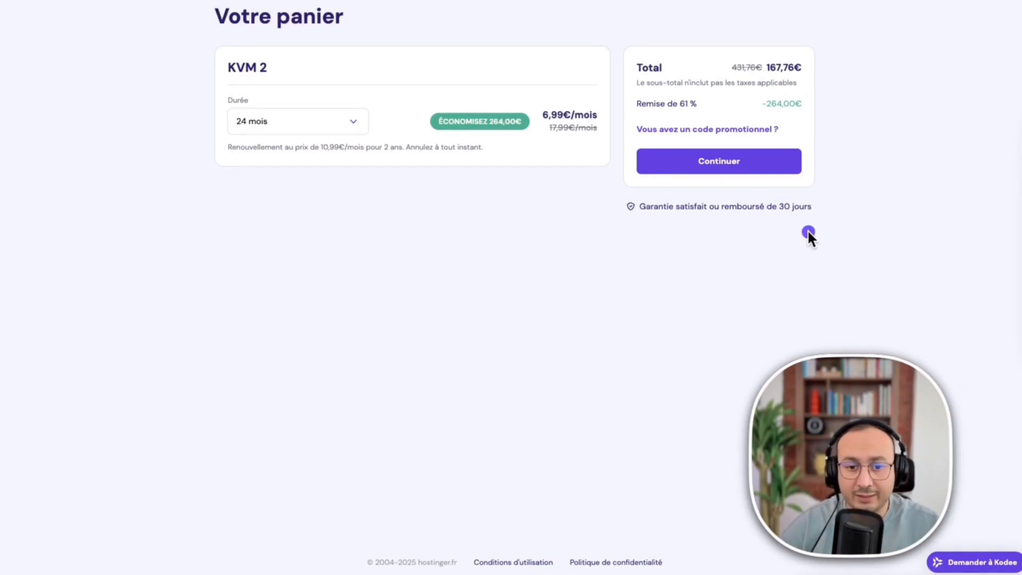
mouse_move(7, 64)
mouse_down()
mouse_move(114, 141)
mouse_move(212, 126)
mouse_up()
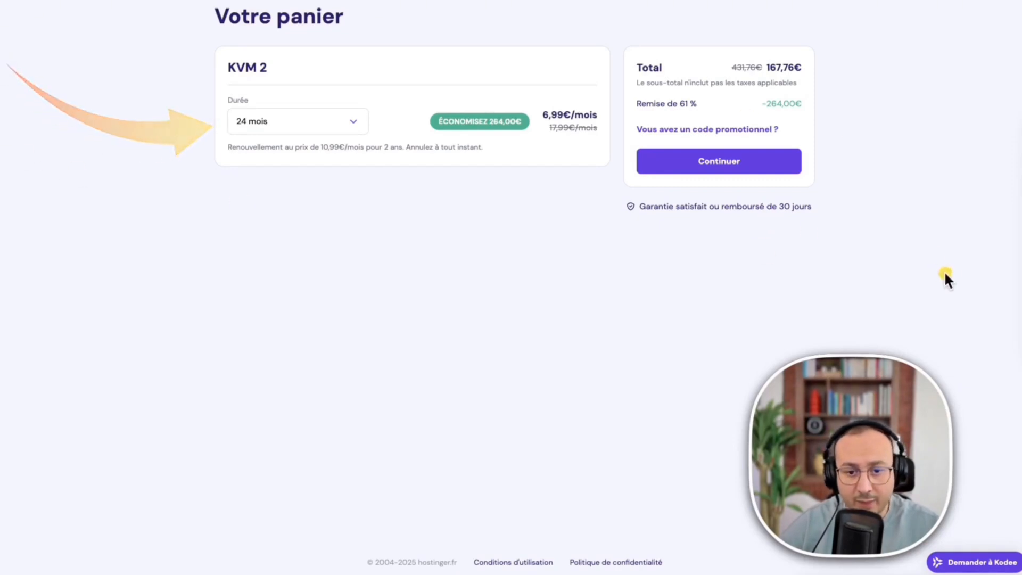
mouse_move(955, 273)
mouse_down()
mouse_move(868, 122)
mouse_move(776, 71)
mouse_up()
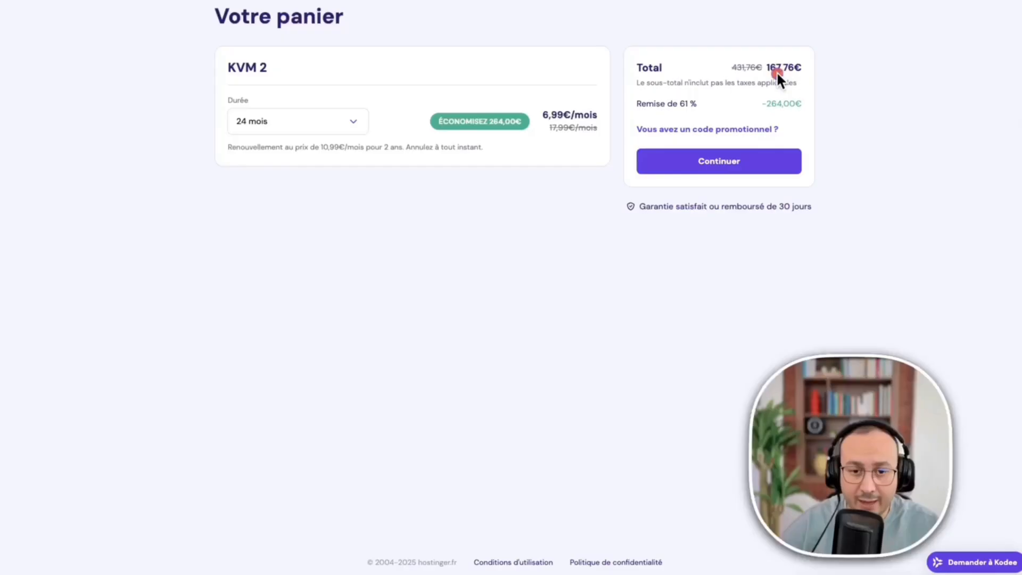
Open the promo code entry for the 24-month KVM 2 order and apply DRFIRAS.
click(690, 128)
click(685, 174)
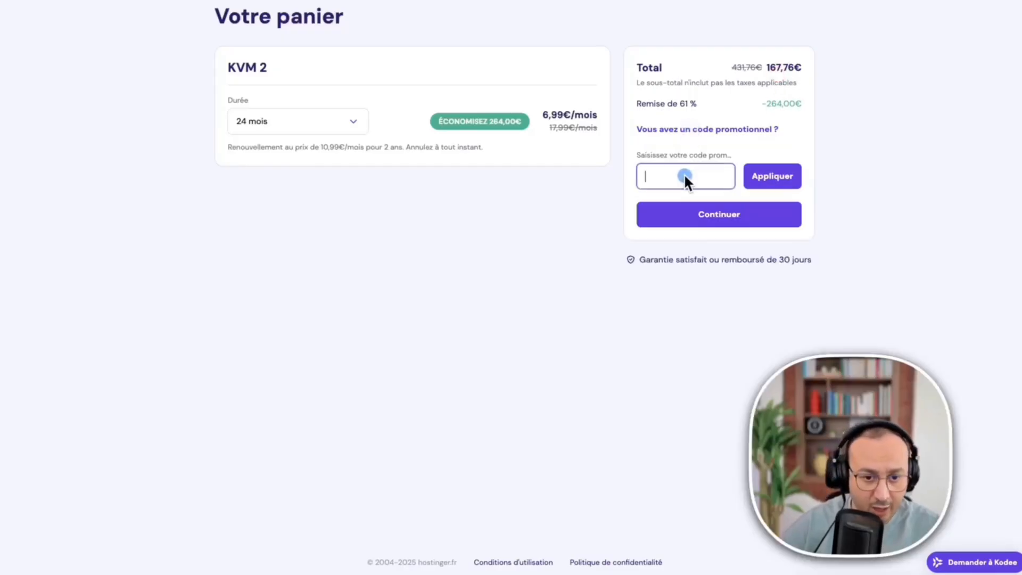
text(DR)
key(Caps_Lock)
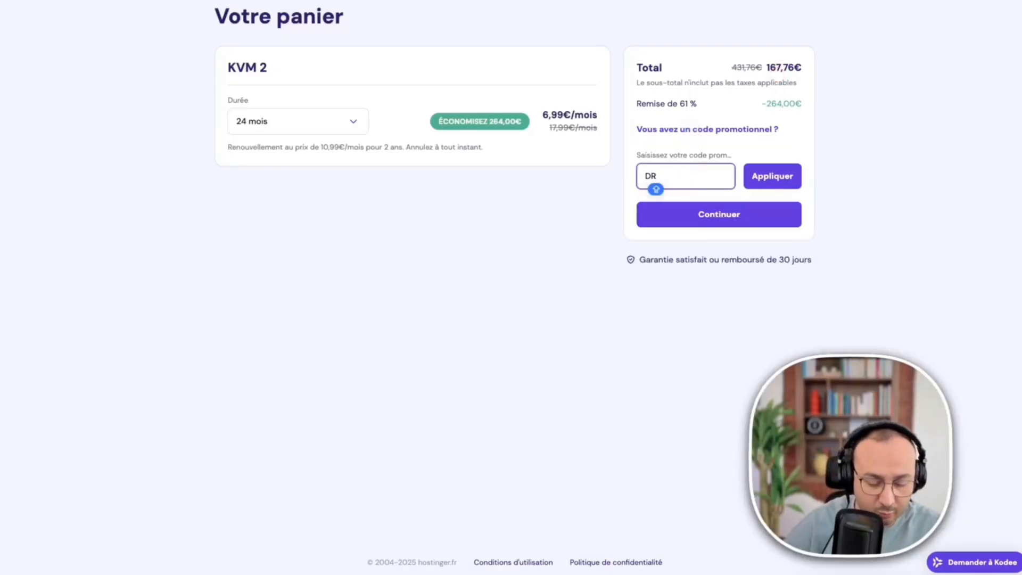
text(FIRAS)
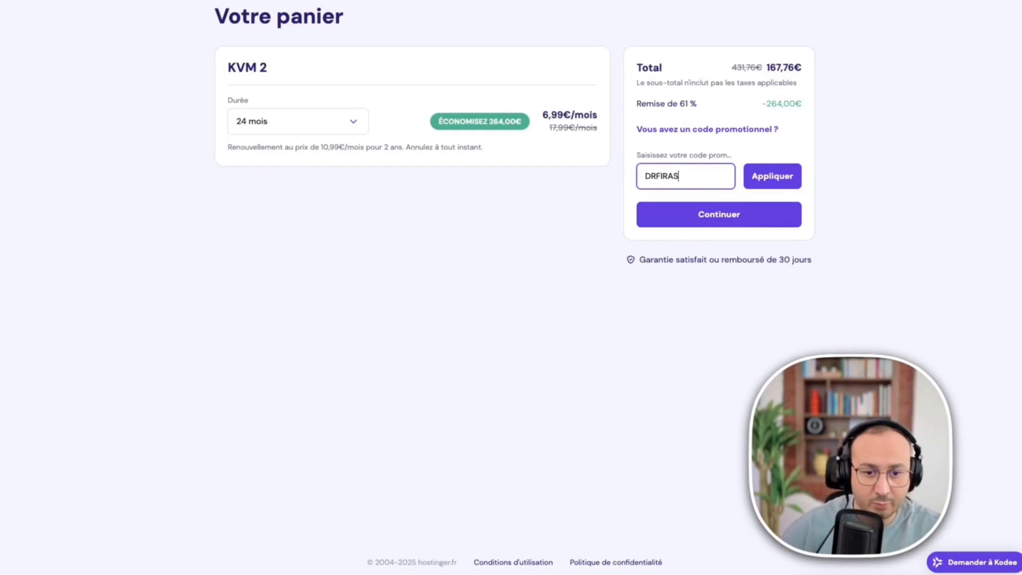
click(772, 183)
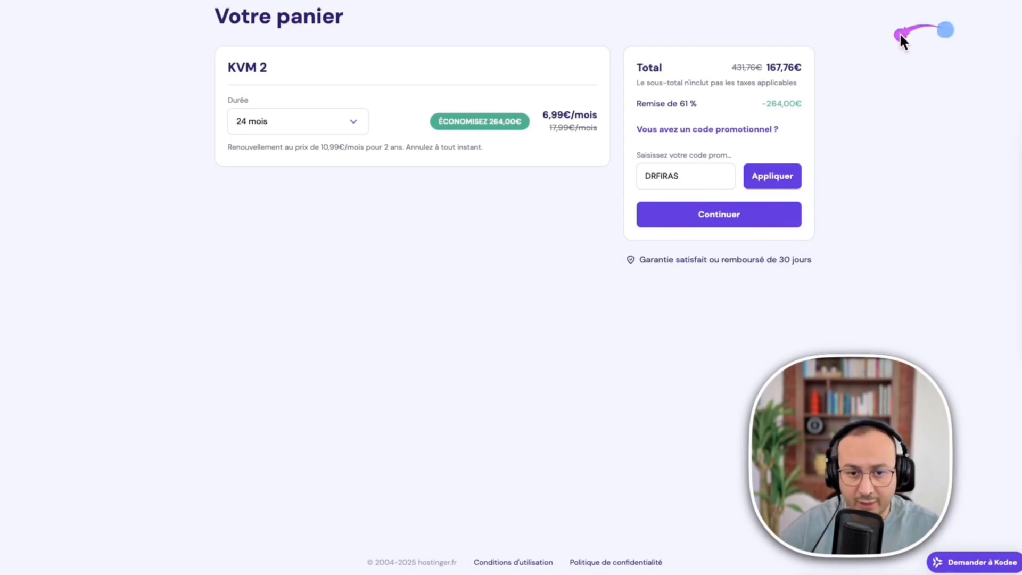
click(775, 179)
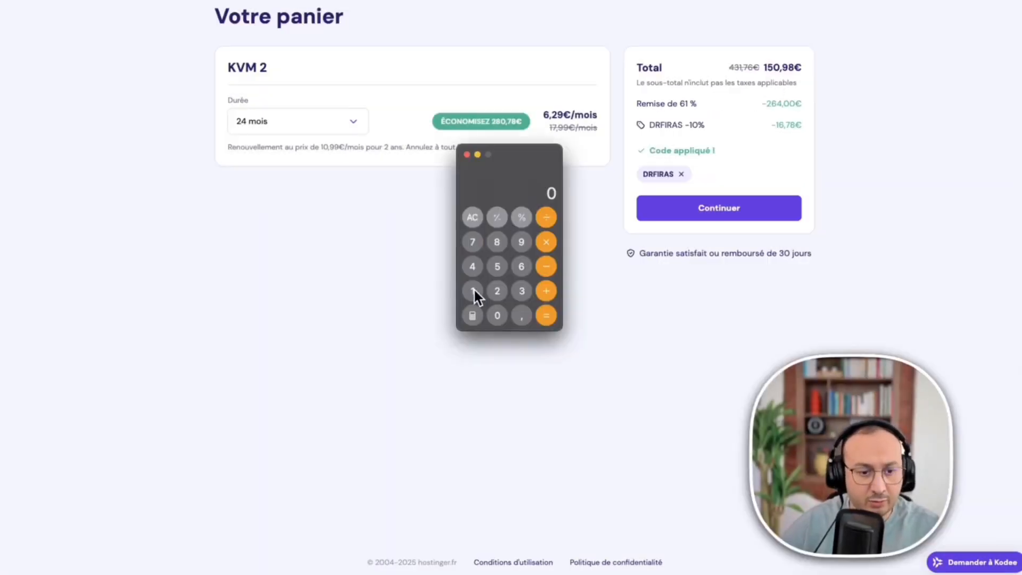
Divide 150 by 24 in the Calculator to work out the plan's monthly cost.
click(474, 292)
click(497, 265)
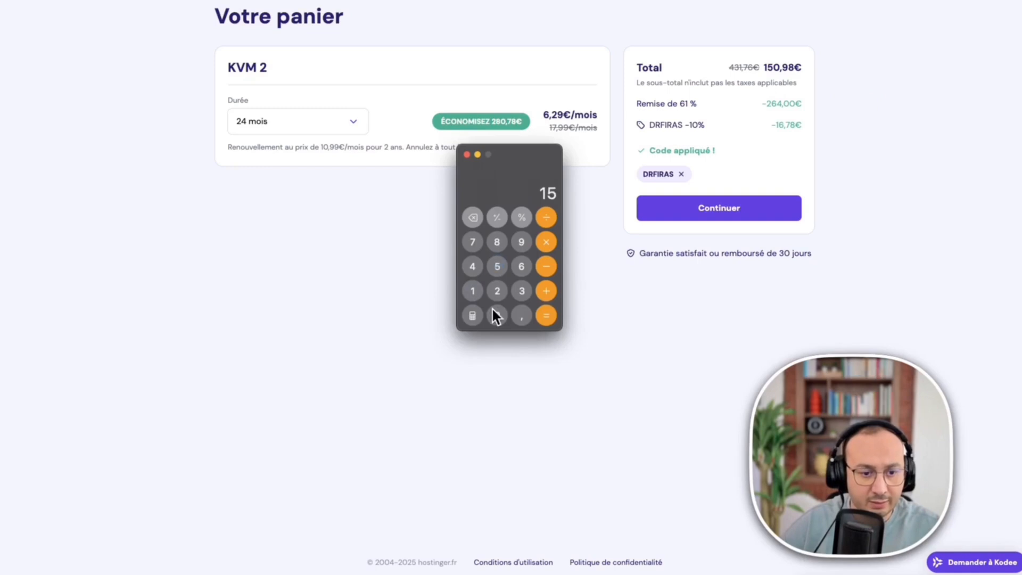
click(496, 313)
click(499, 296)
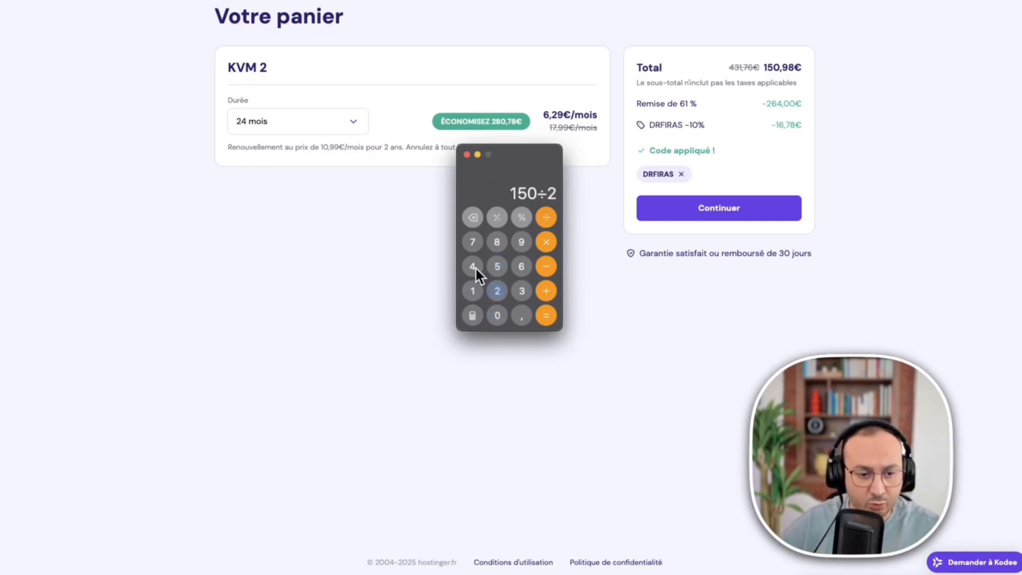
click(474, 266)
click(546, 316)
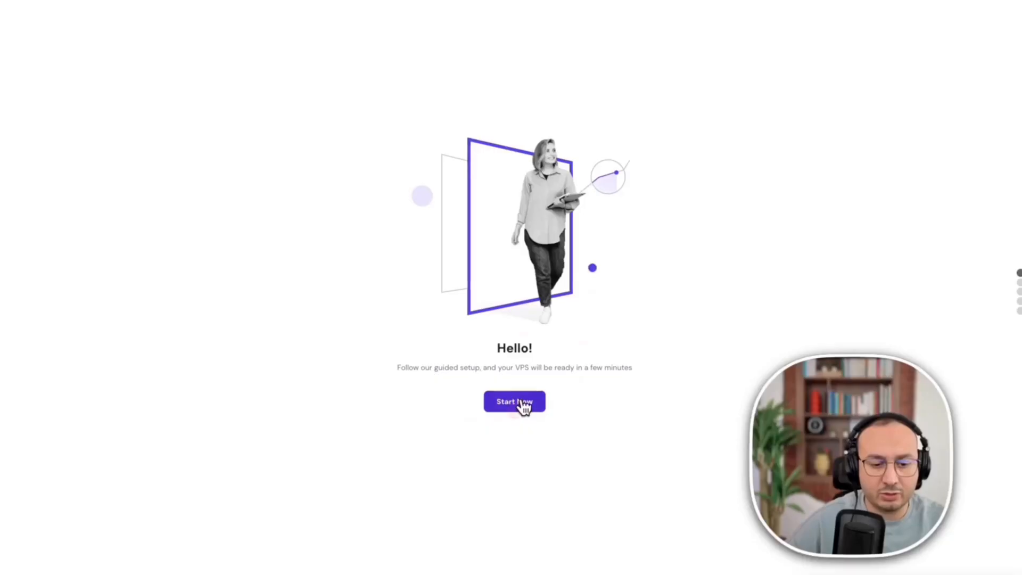
Start the guided VPS setup, browse the available server locations, and keep France as the location for the new VPS.
click(524, 405)
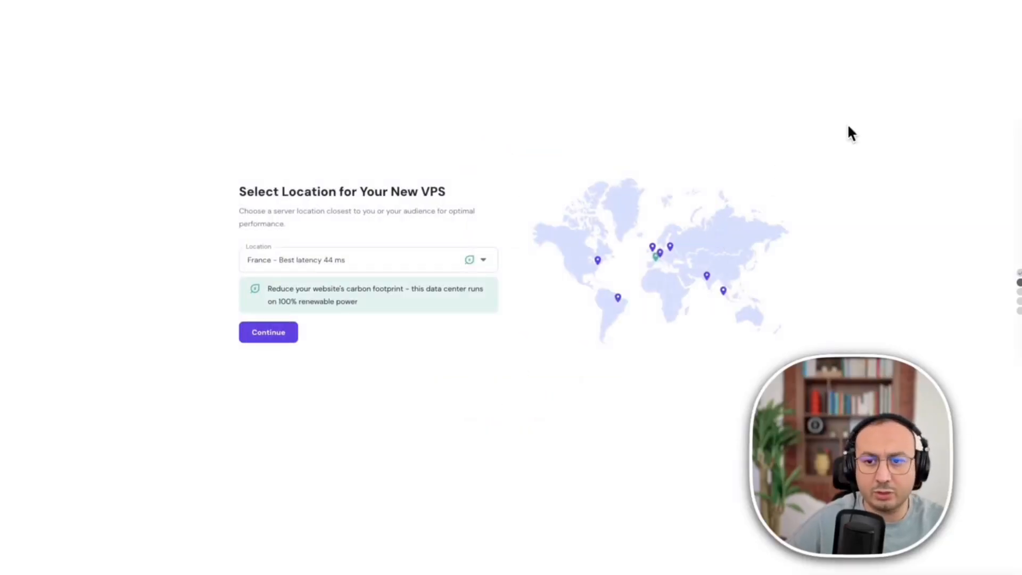
click(375, 259)
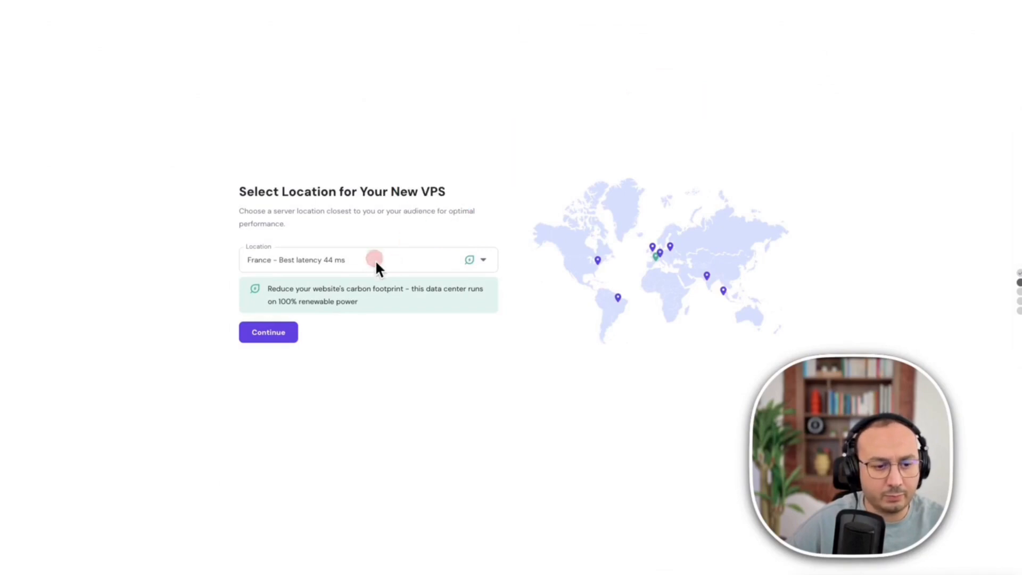
scroll(362, 378, down, 3)
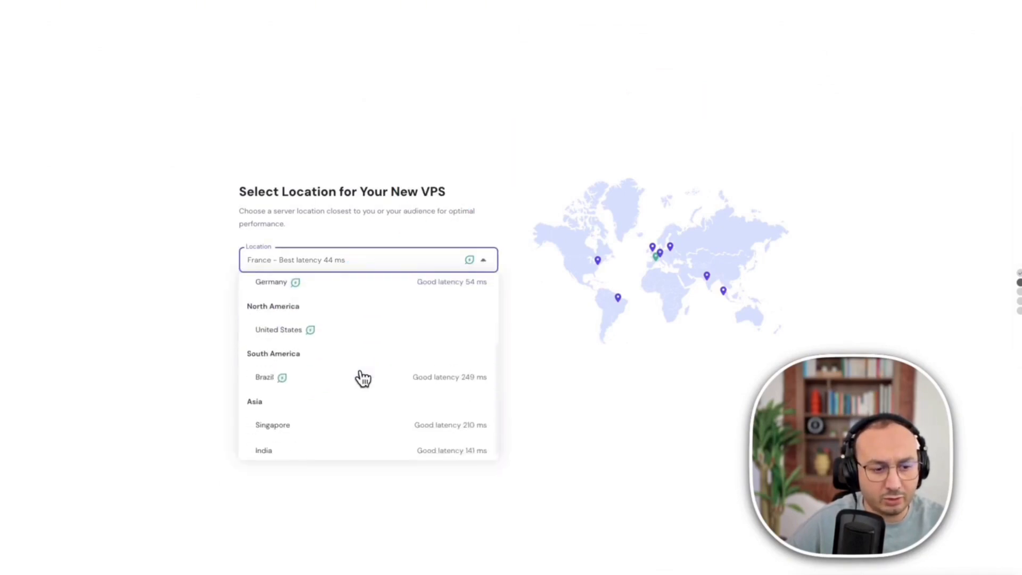
scroll(362, 378, up, 3)
click(272, 341)
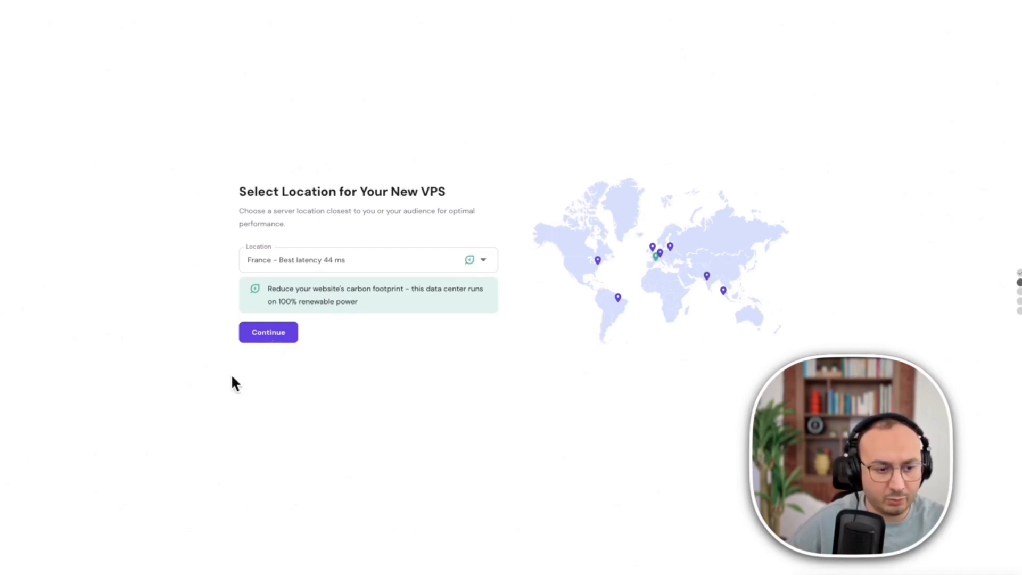
click(269, 337)
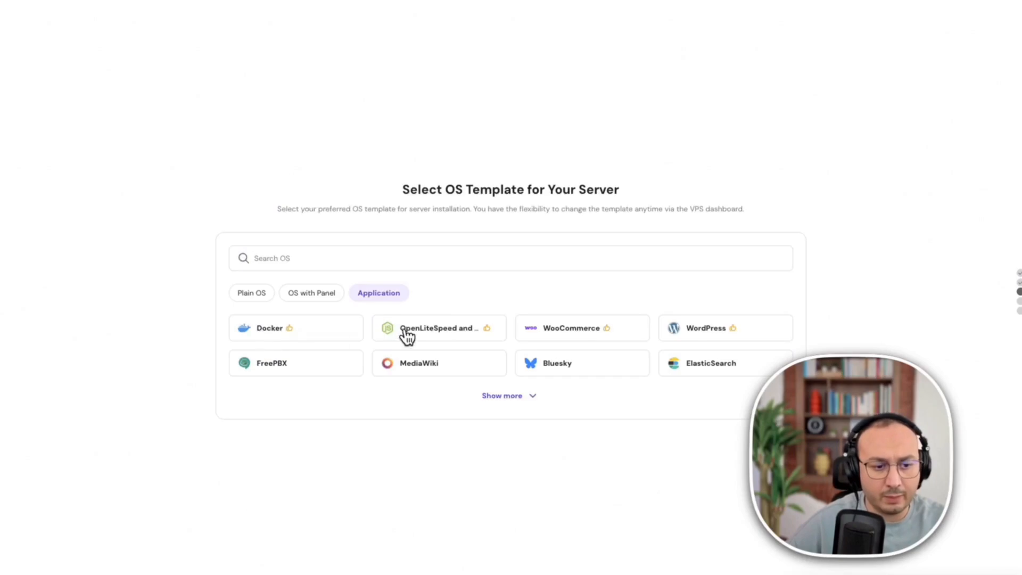
Find n8n among the application templates and select it as the OS template for the server.
click(502, 395)
scroll(495, 394, down, 3)
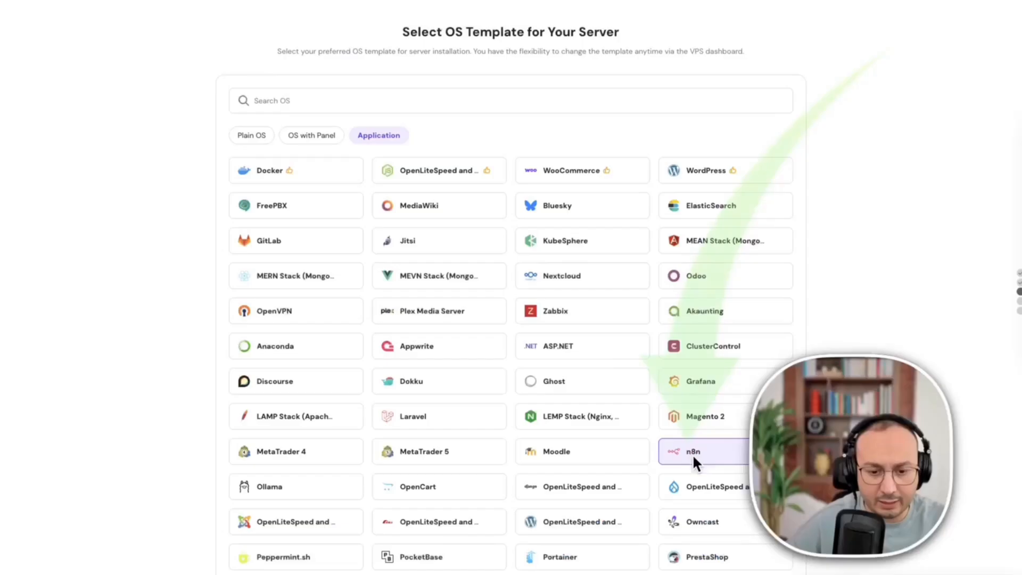
click(263, 99)
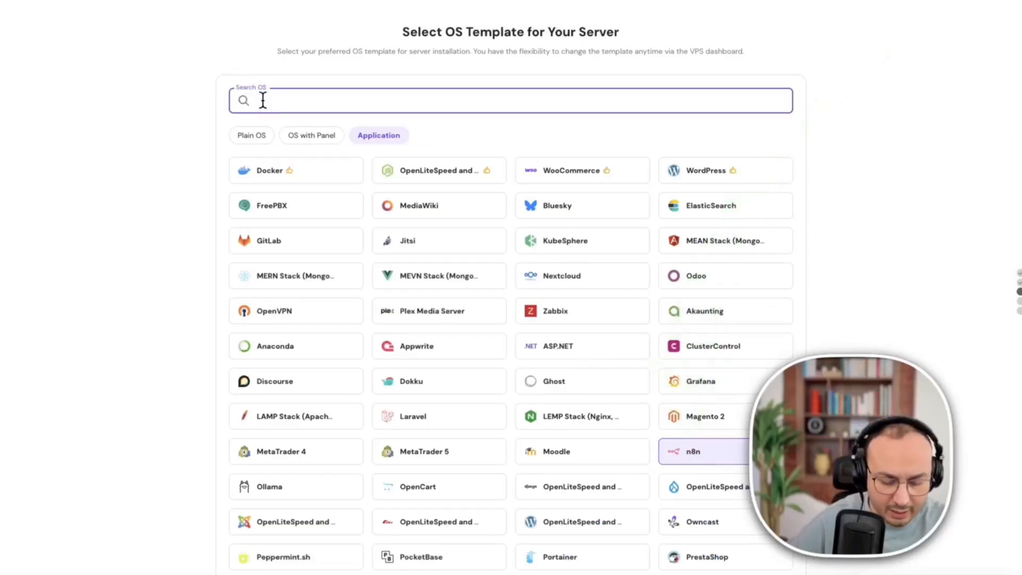
text(n8n)
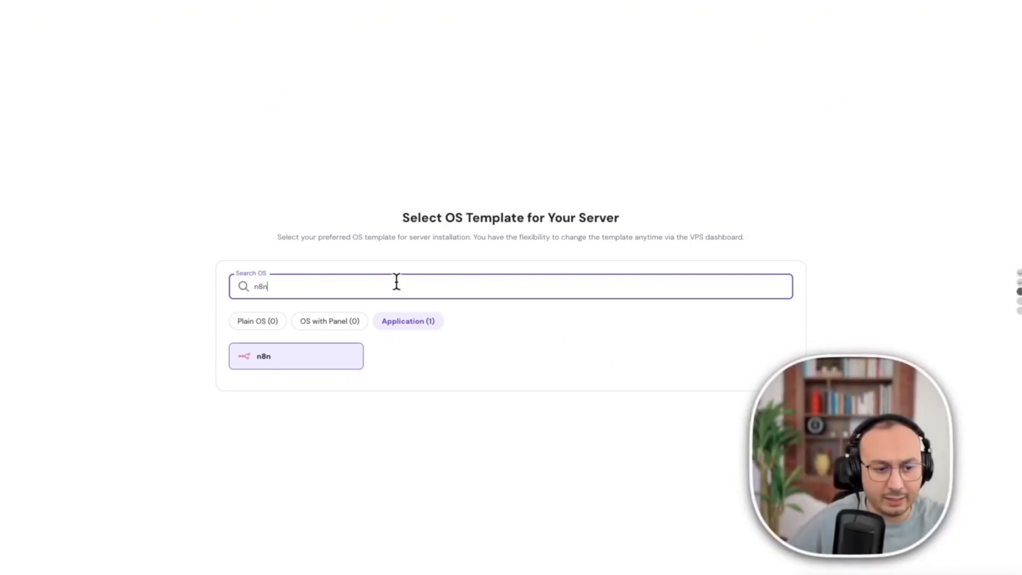
click(290, 357)
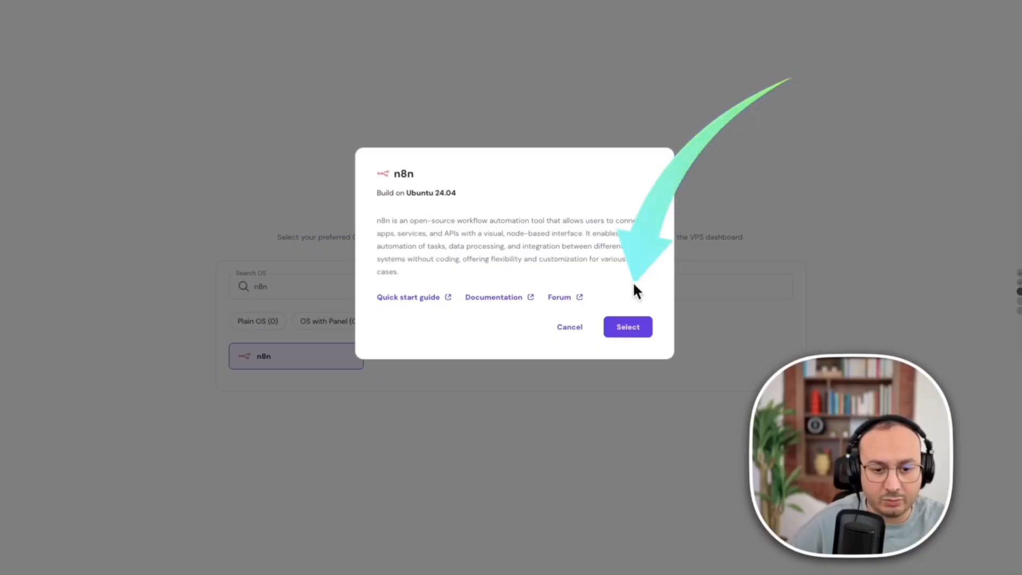
click(629, 326)
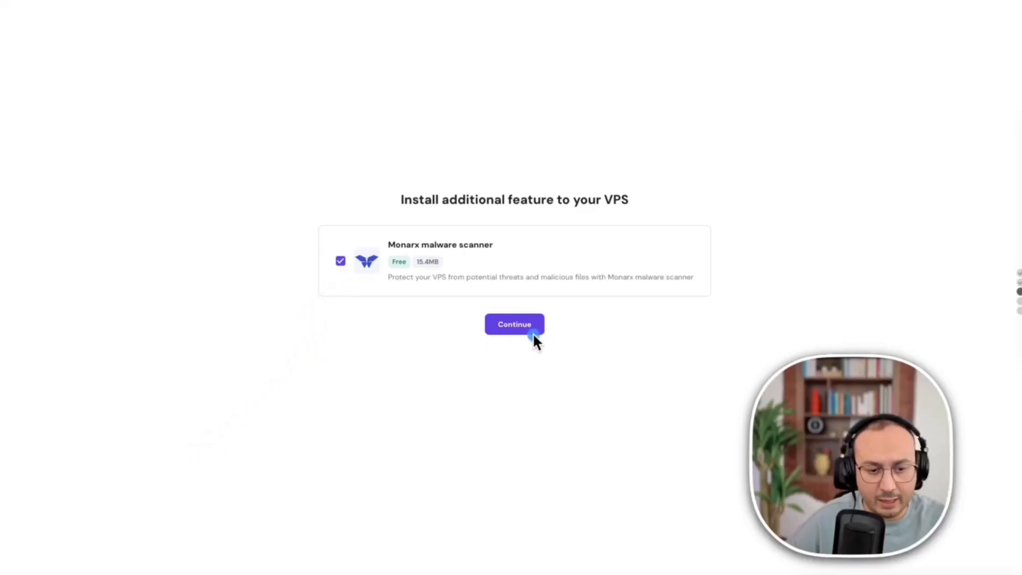
Keep the Monarx malware scanner enabled, generate the root password, and continue the VPS setup.
click(517, 329)
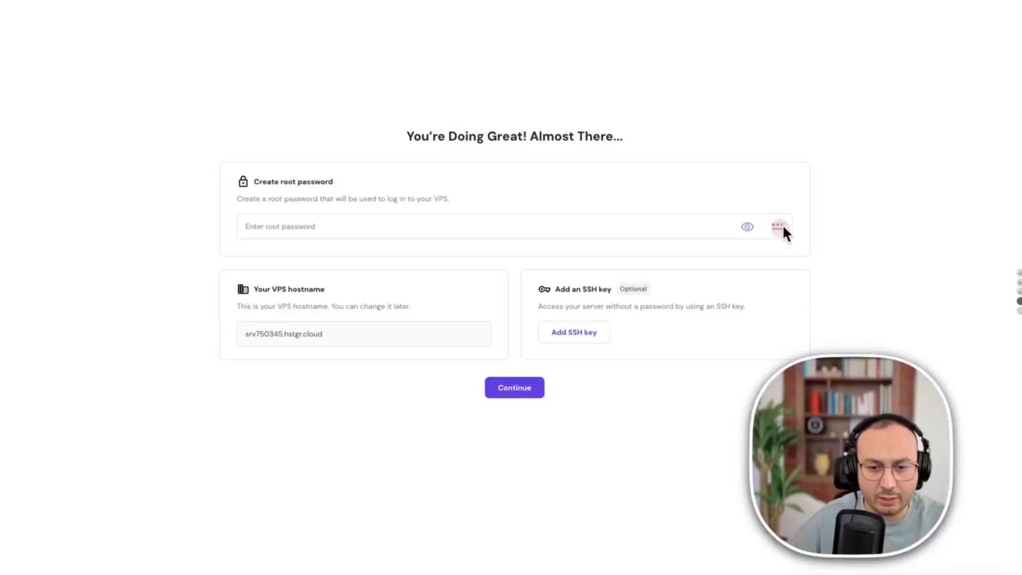
click(777, 228)
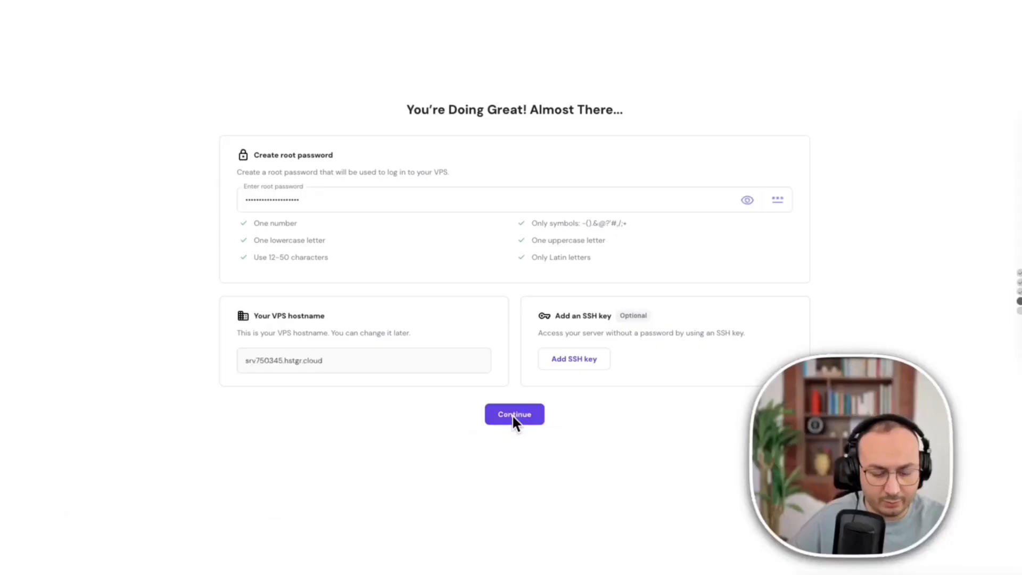
click(513, 415)
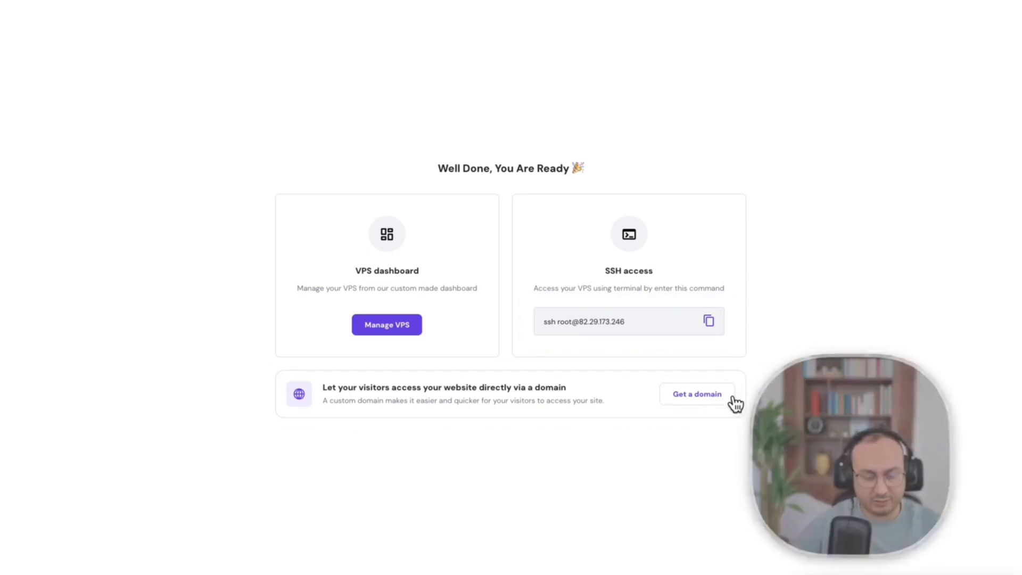
Open the domain purchase page and look at the domain name search and extension prices.
click(696, 395)
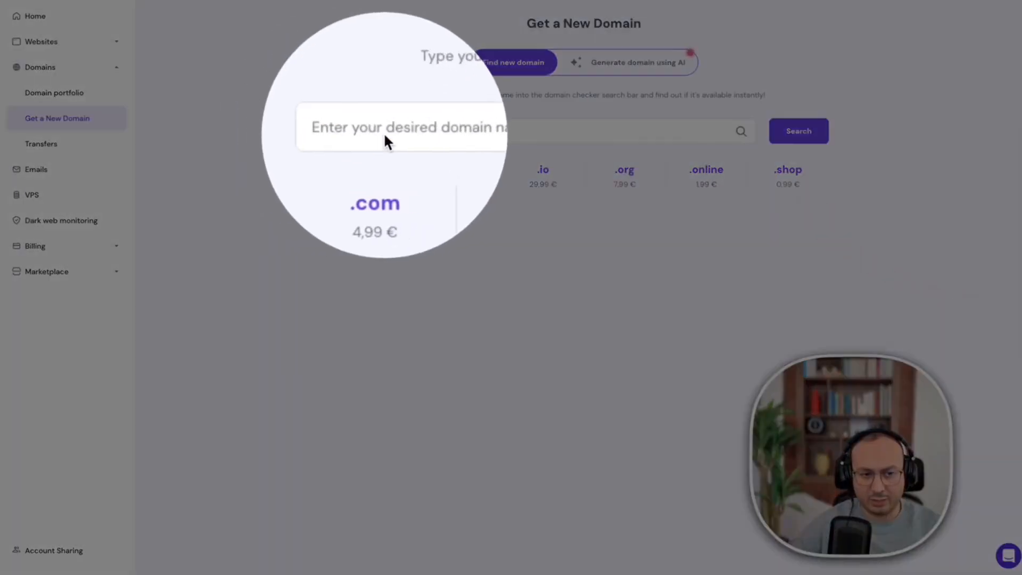
click(385, 137)
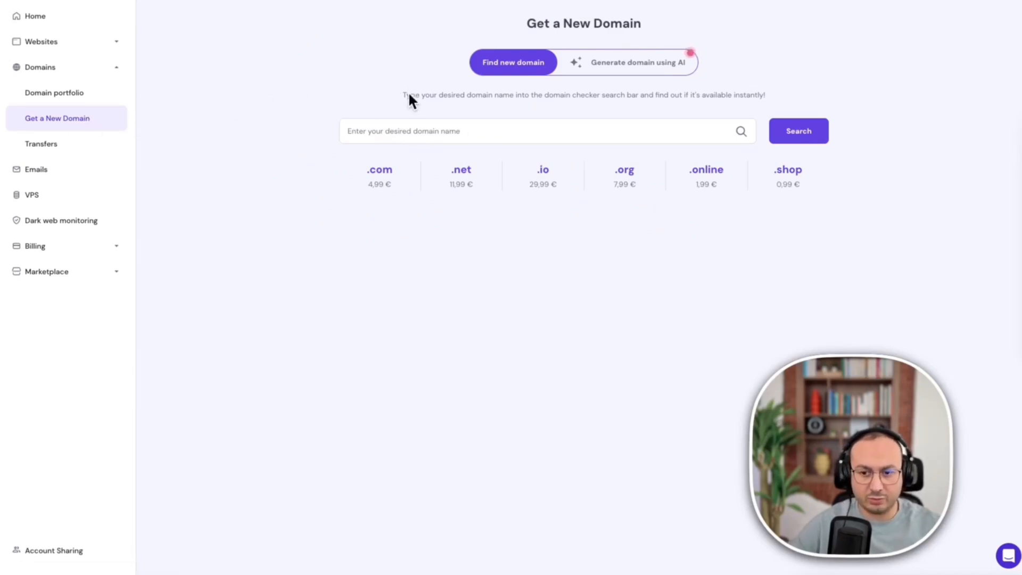
Open the overview of the KVM 2 server, skip the VPS needs survey, and launch its n8n app.
click(33, 195)
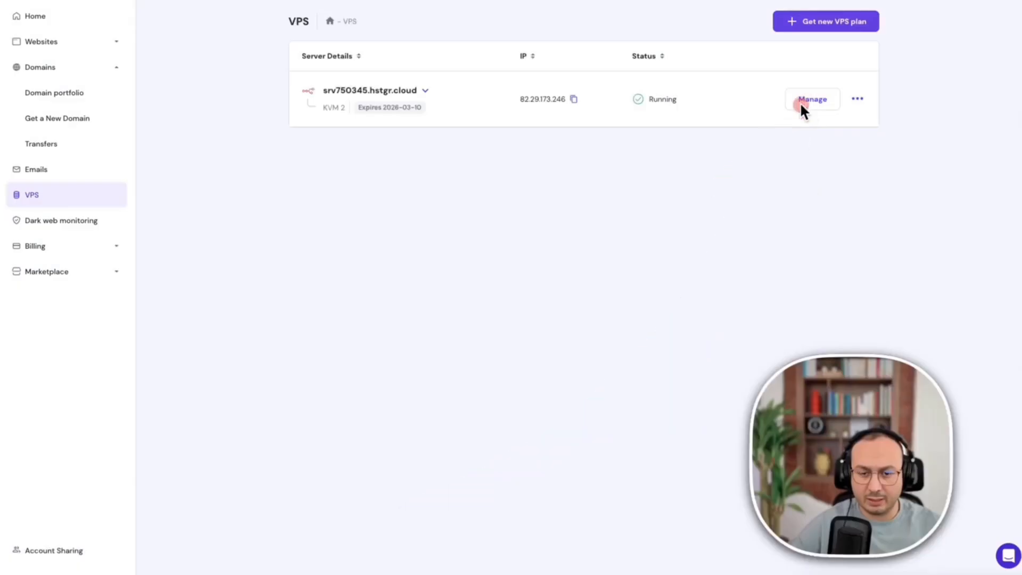
click(815, 107)
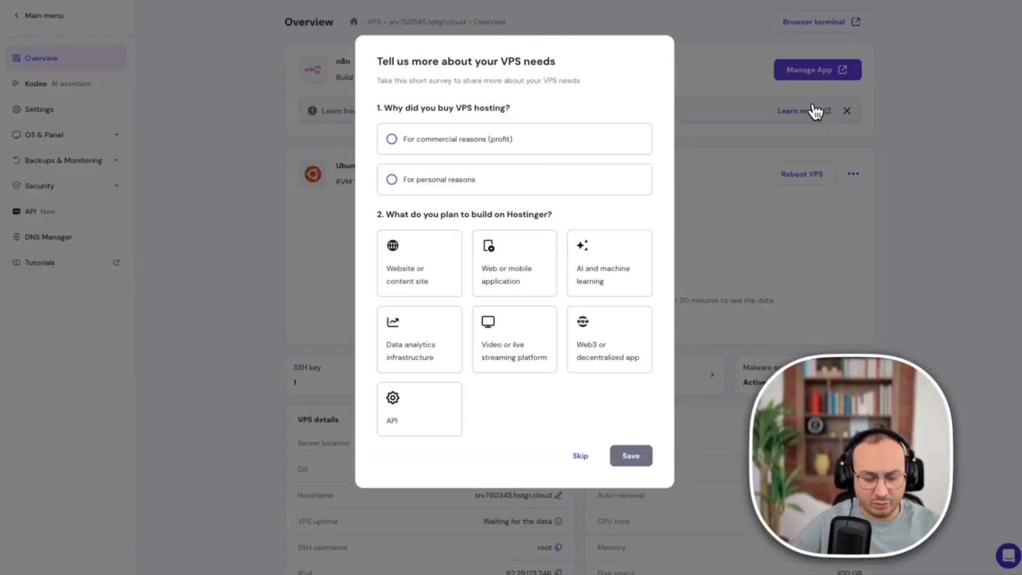
click(581, 456)
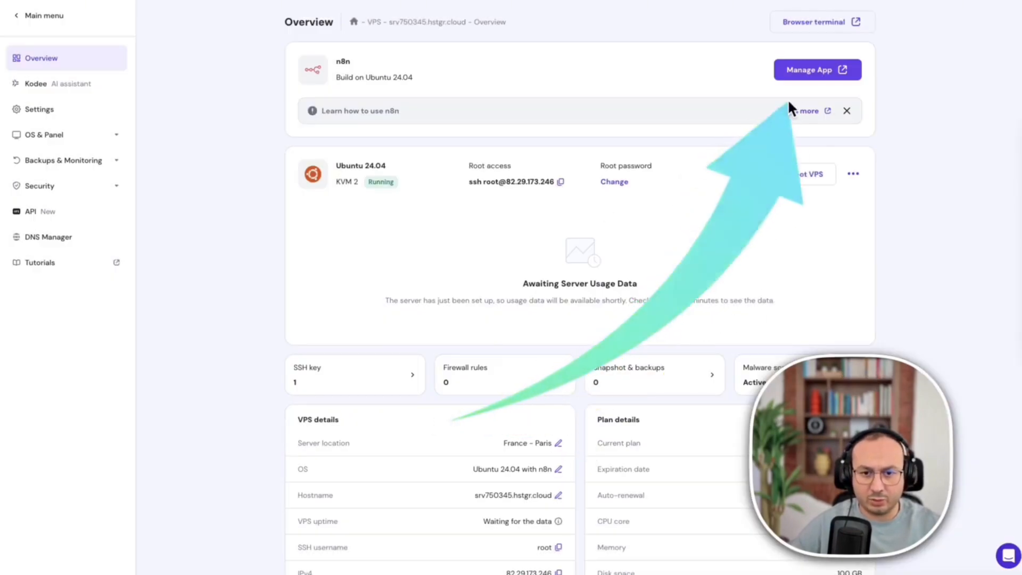
click(817, 69)
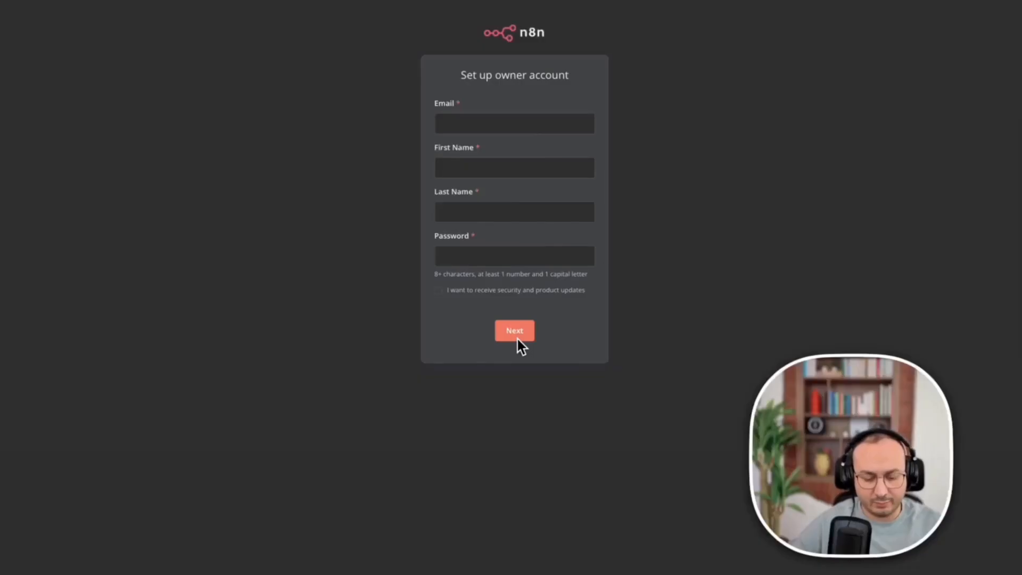
Submit the n8n owner account setup and request the free license key by e-mail.
click(518, 336)
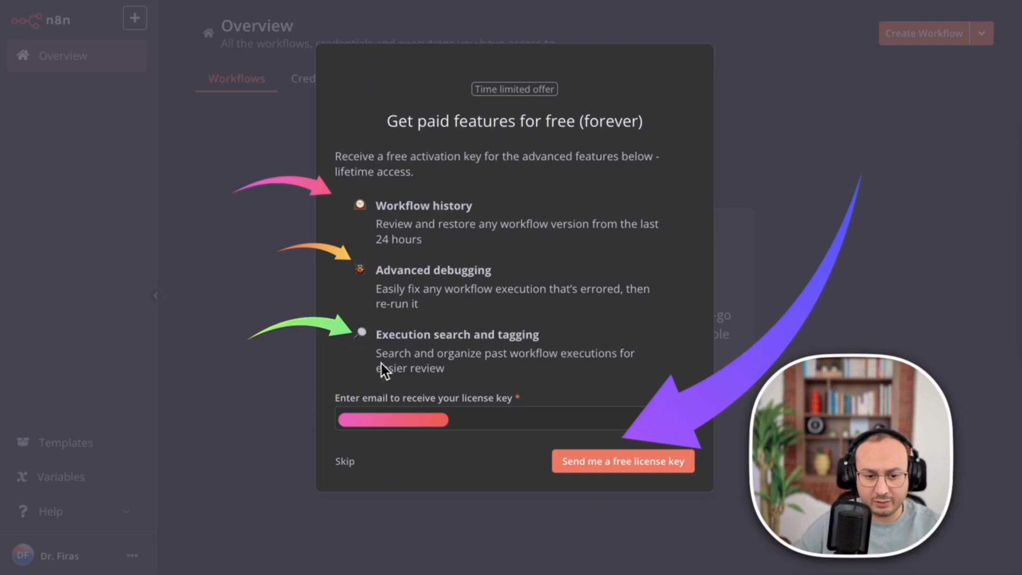
click(622, 462)
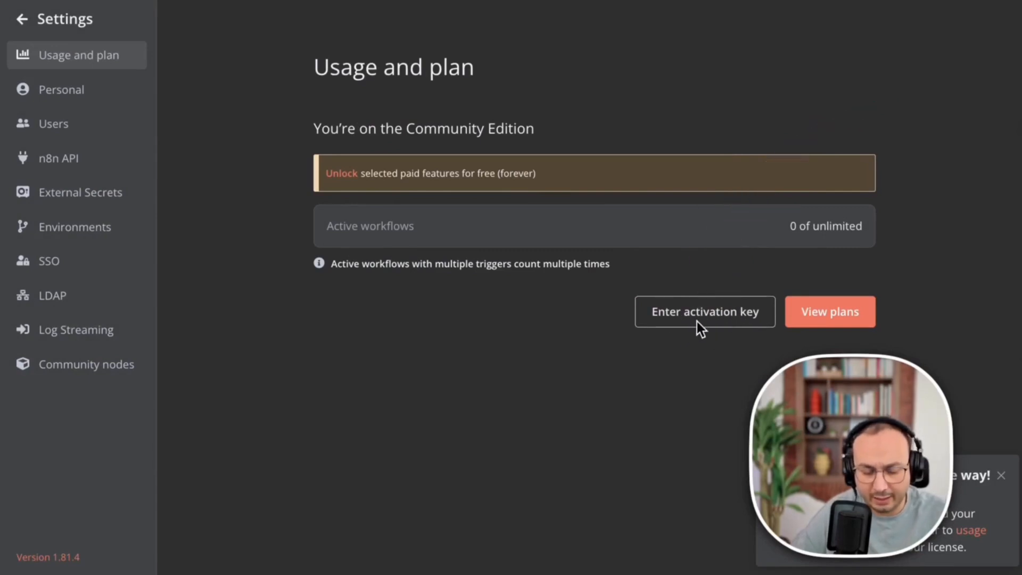
View the n8n pricing page and compare the Starter, Pro and Enterprise plans.
click(833, 312)
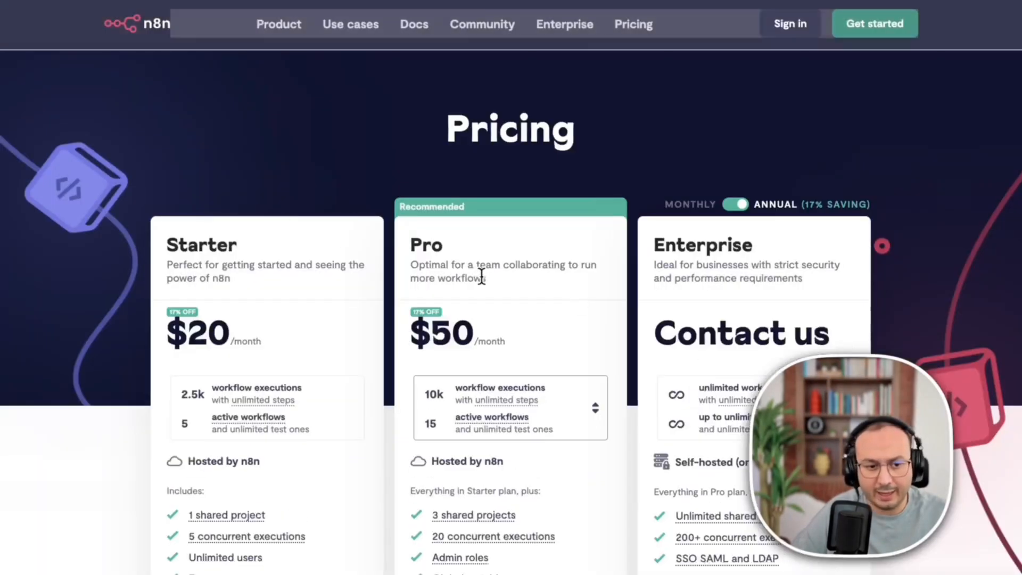
scroll(361, 302, down, 1)
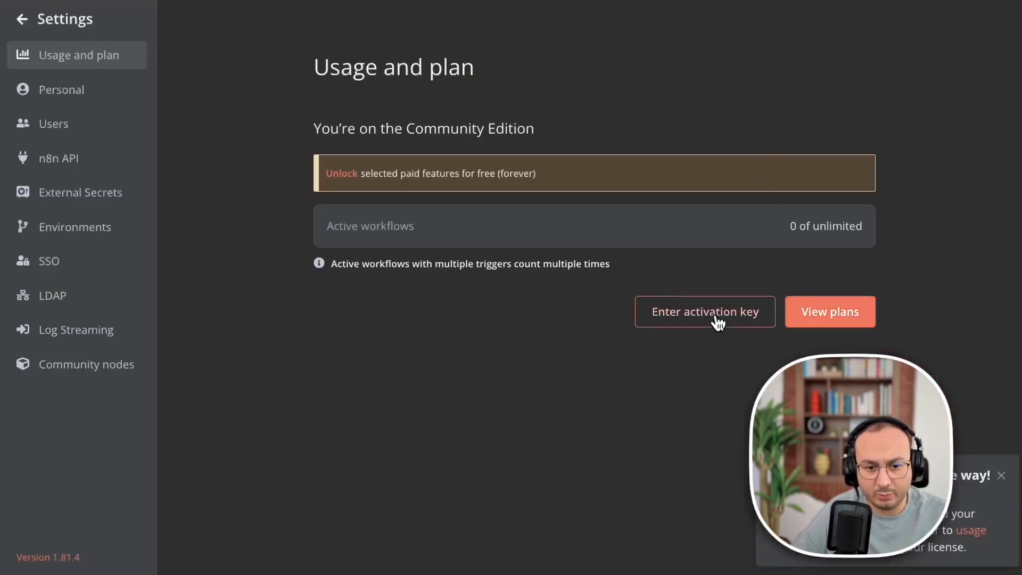
Paste the license key into the activation key field and activate the n8n instance.
click(702, 319)
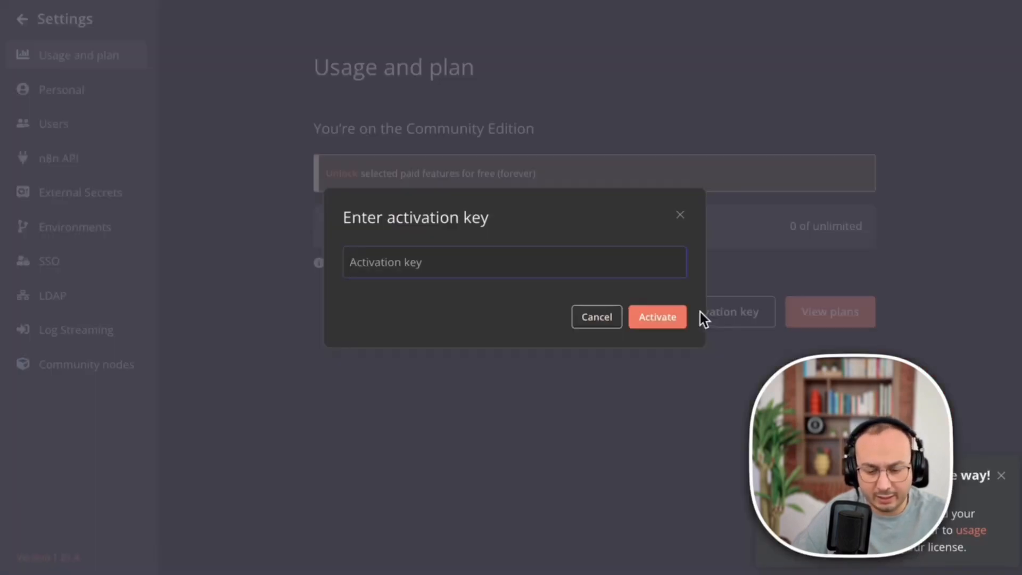
right_click(407, 261)
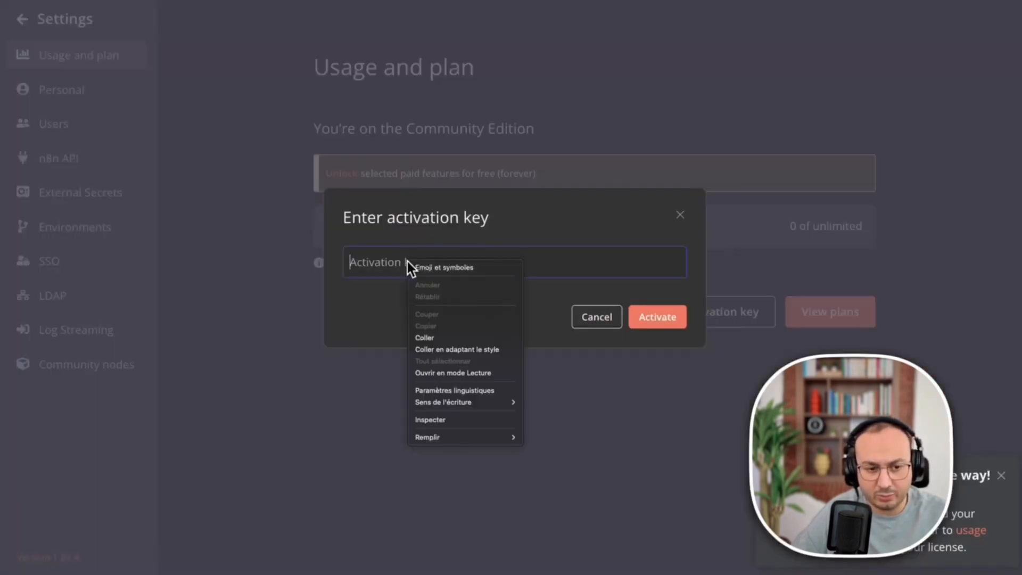
click(450, 338)
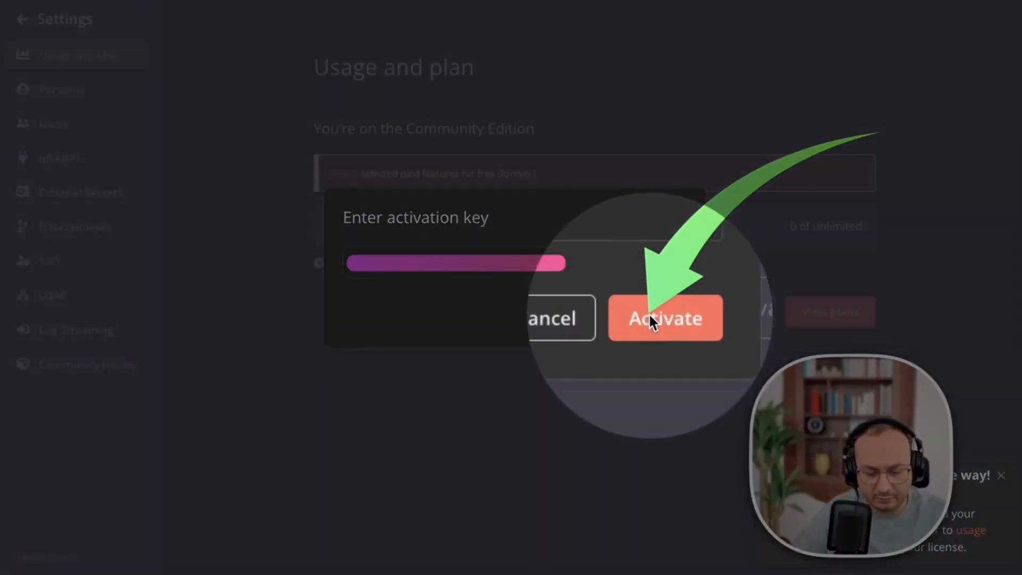
click(650, 318)
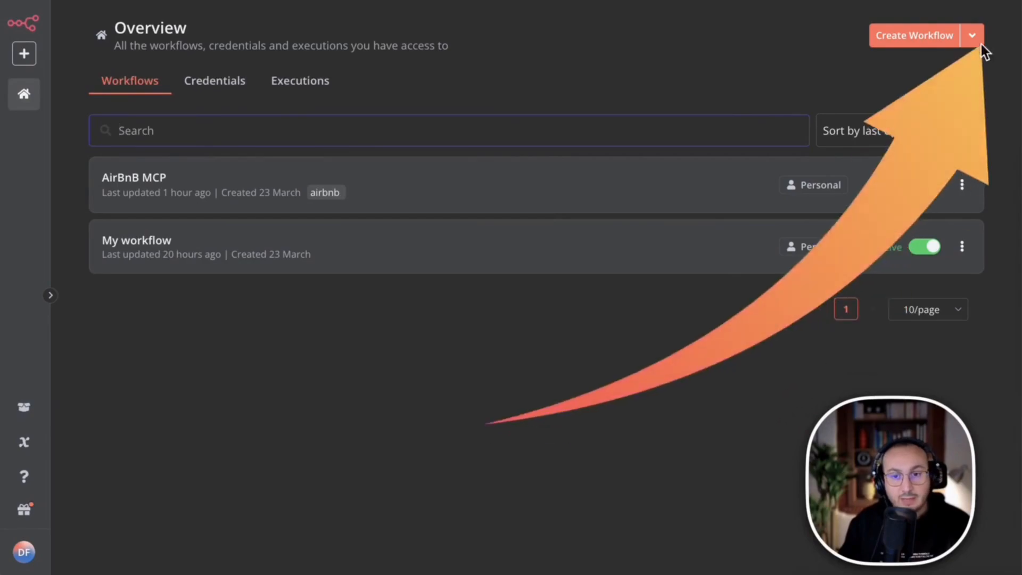
Create a new workflow with a Chat Trigger as its first step and move the node to the upper left of the canvas.
click(932, 41)
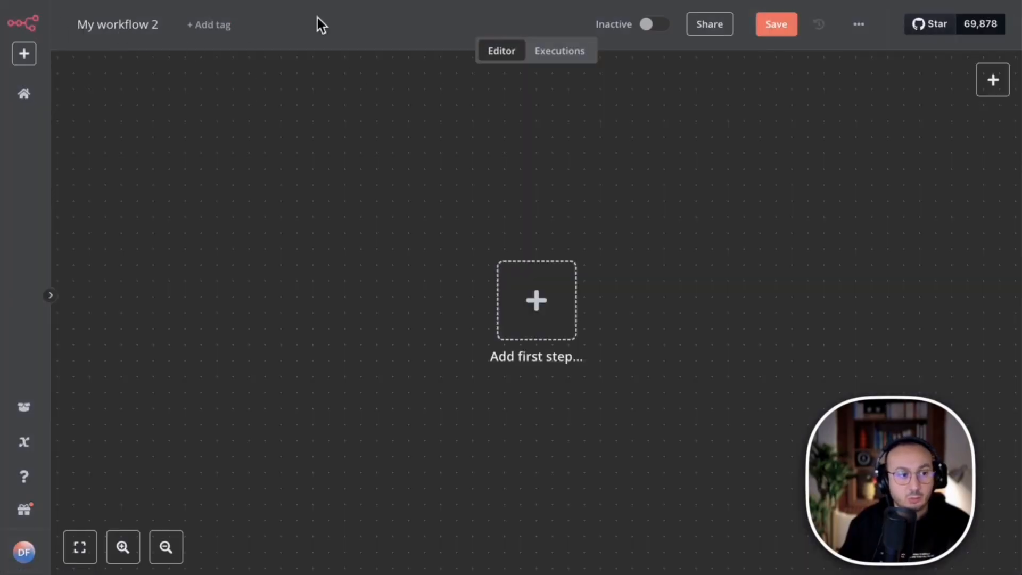
click(538, 293)
text(ch)
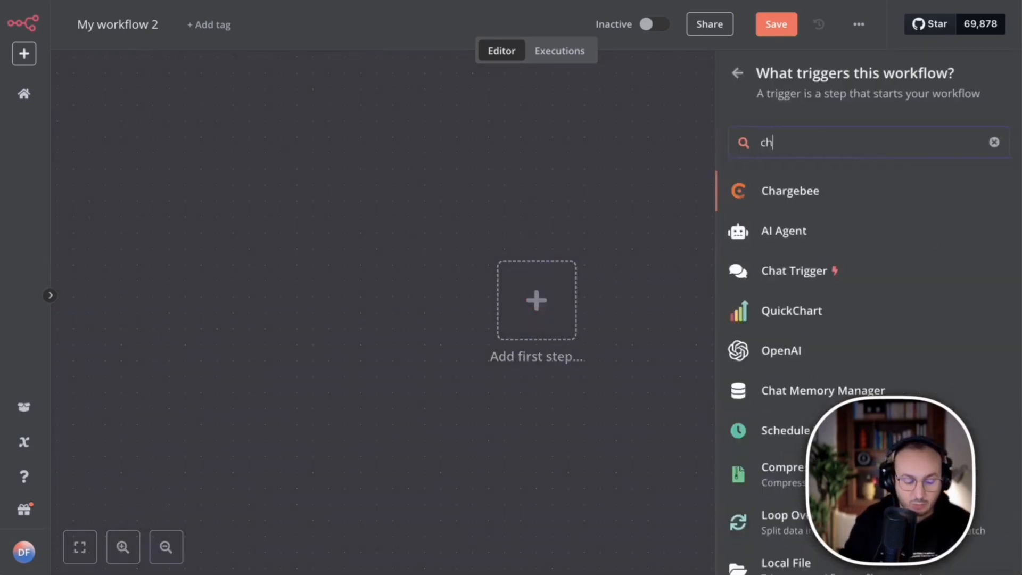
text(at)
click(823, 191)
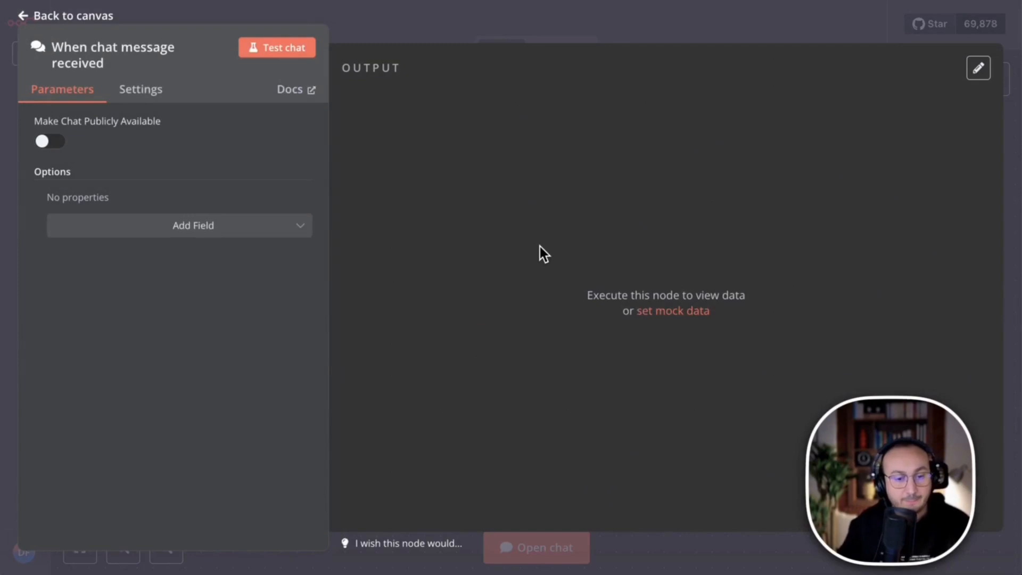
click(184, 5)
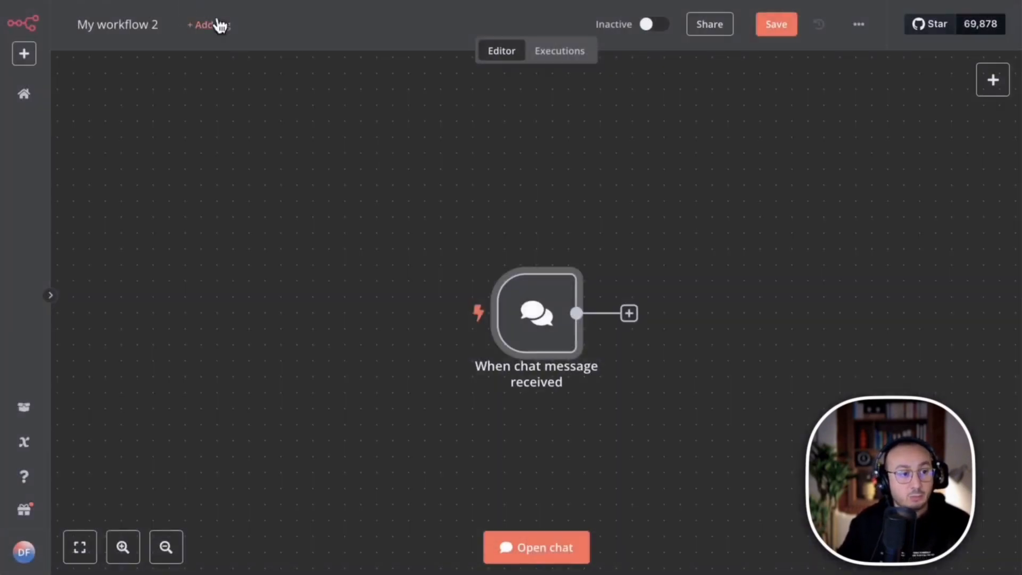
drag(543, 319, 288, 222)
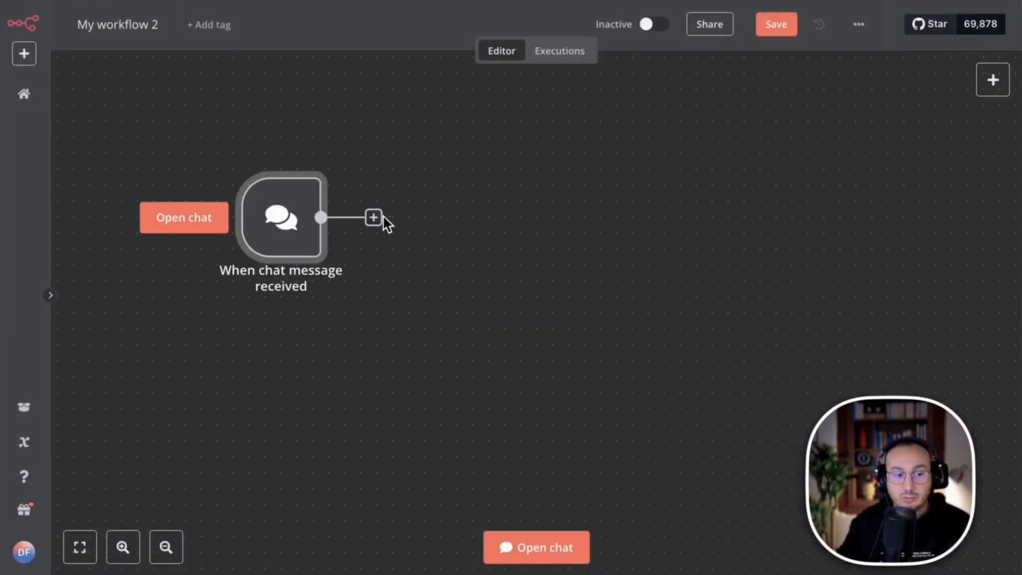
Search the node library for mcp and view the actions of the MCP Client node.
click(993, 79)
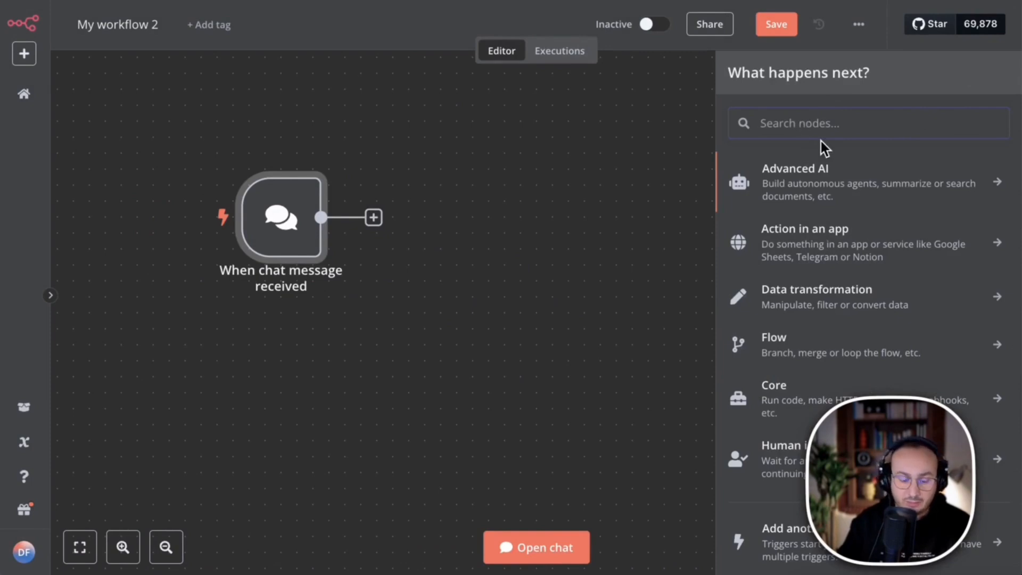
text(mcp)
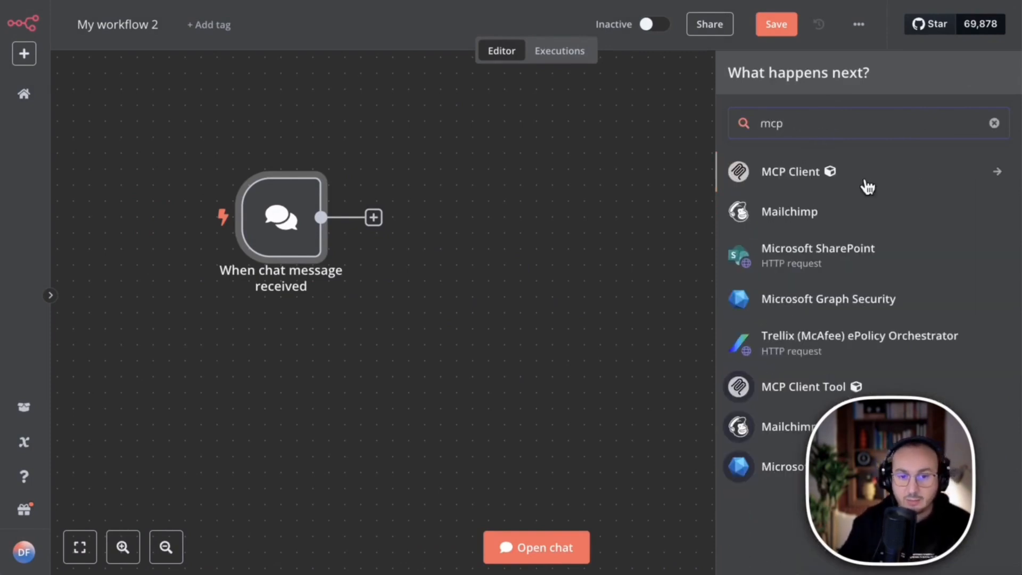
click(792, 173)
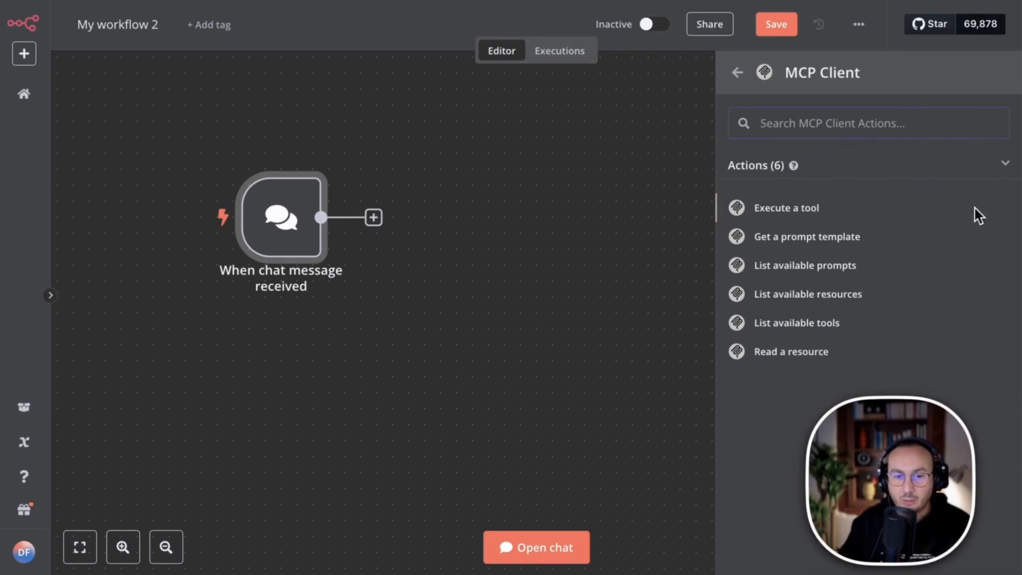
Save the workflow and open the community node installation dialog in the settings.
click(25, 554)
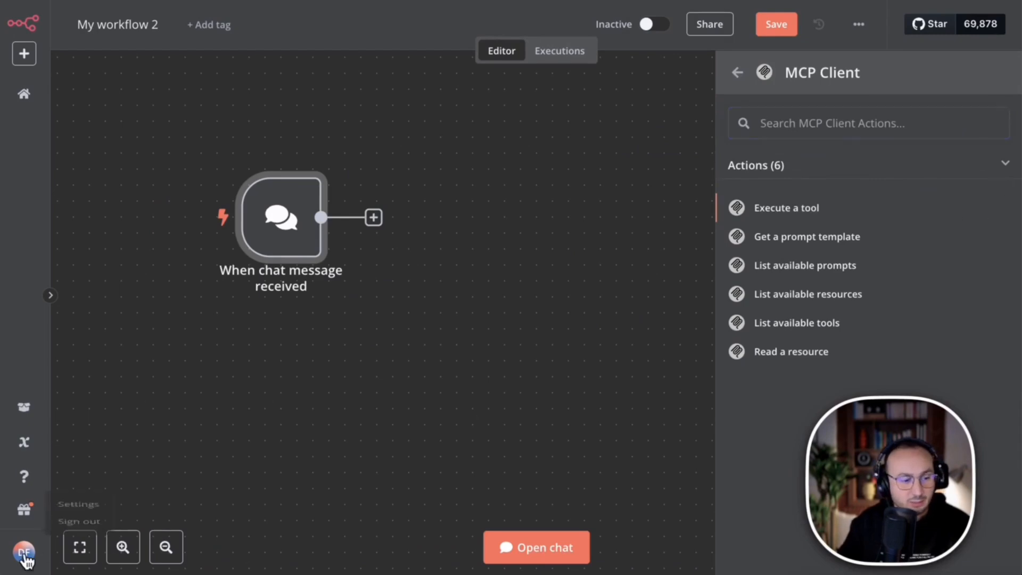
click(773, 27)
click(40, 539)
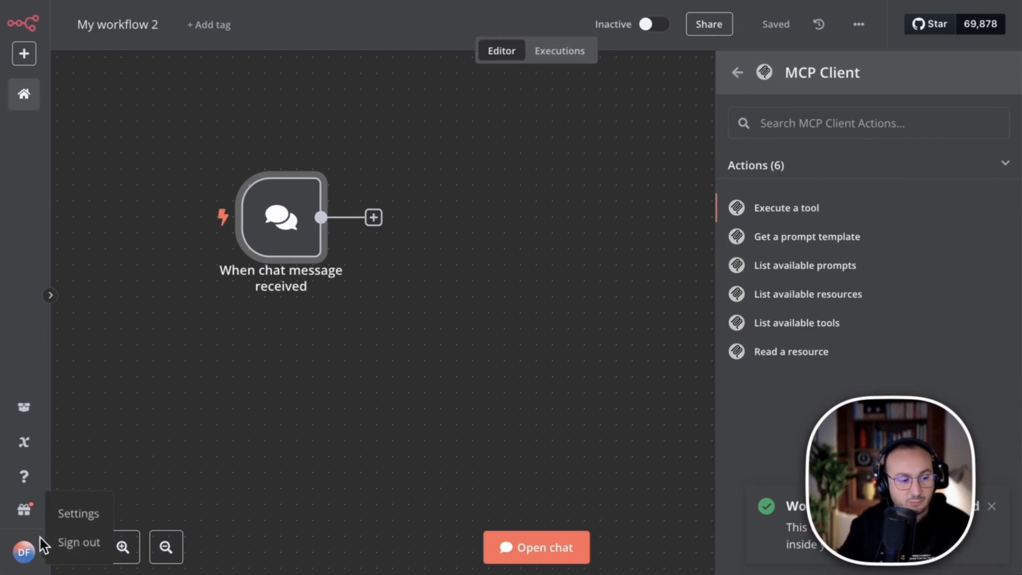
click(90, 515)
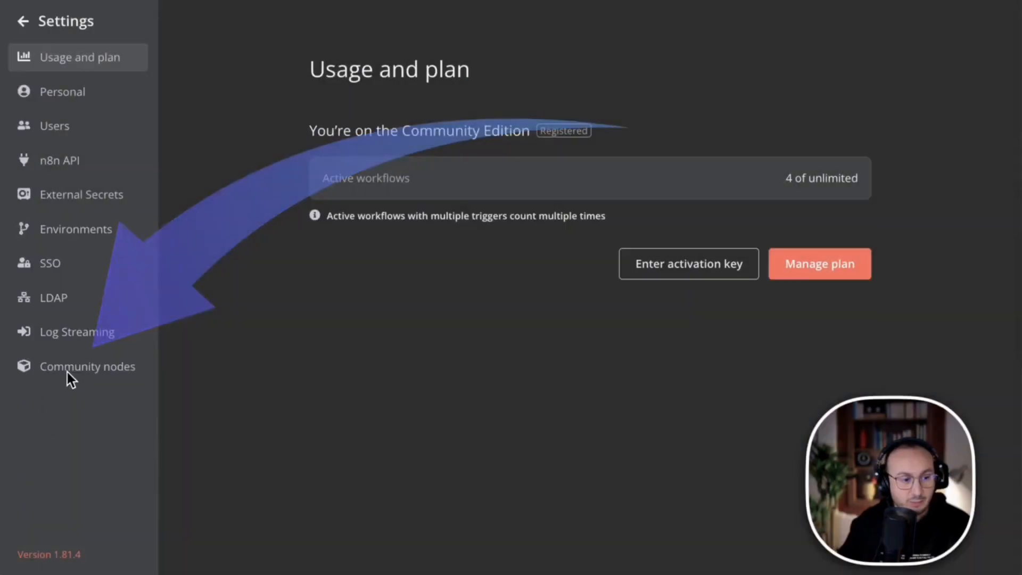
click(67, 372)
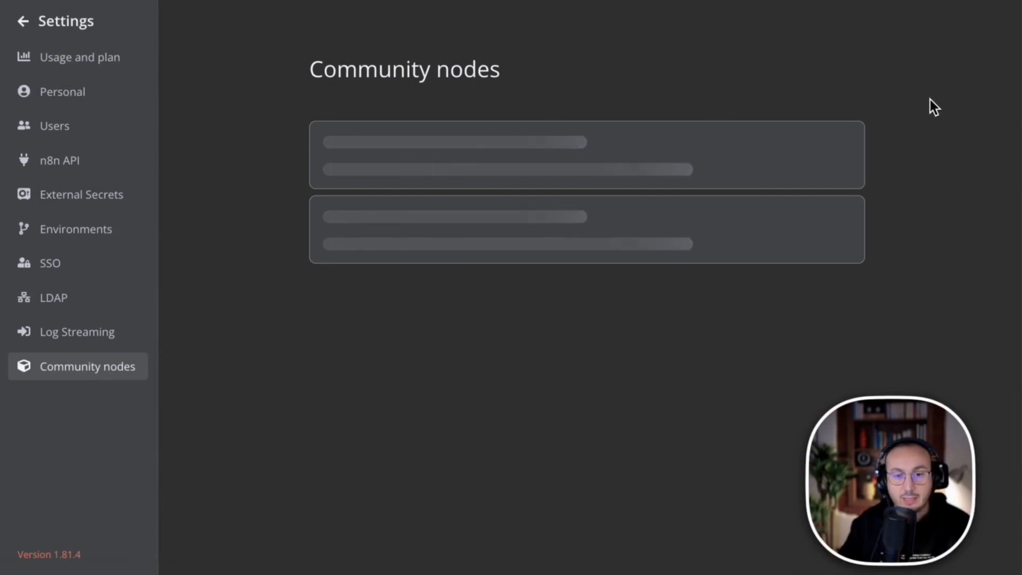
click(840, 74)
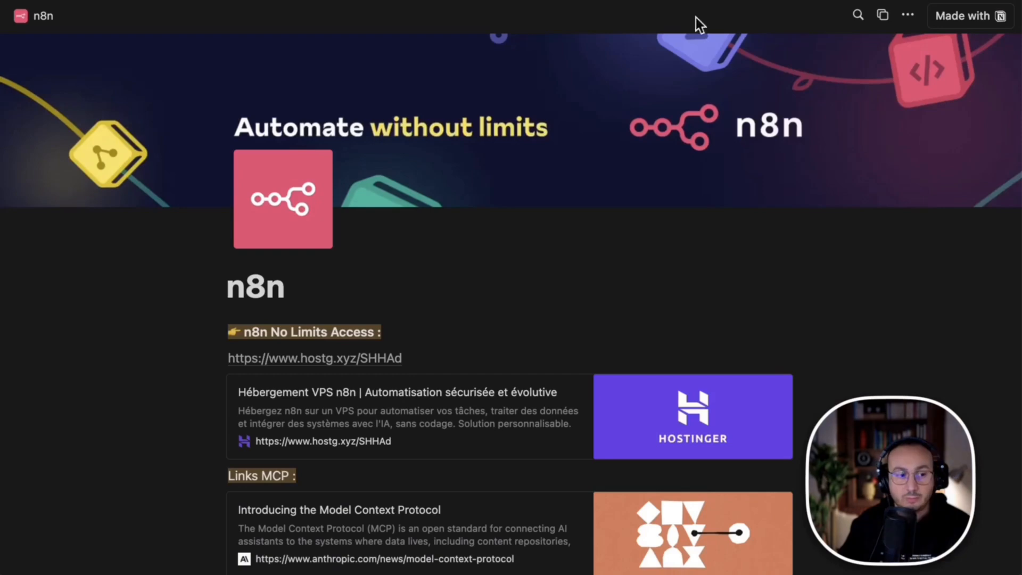
Switch to the npm website, search for mcp packages and open the n8n-nodes-mcp package page.
scroll(570, 152, down, 1)
scroll(612, 186, down, 7)
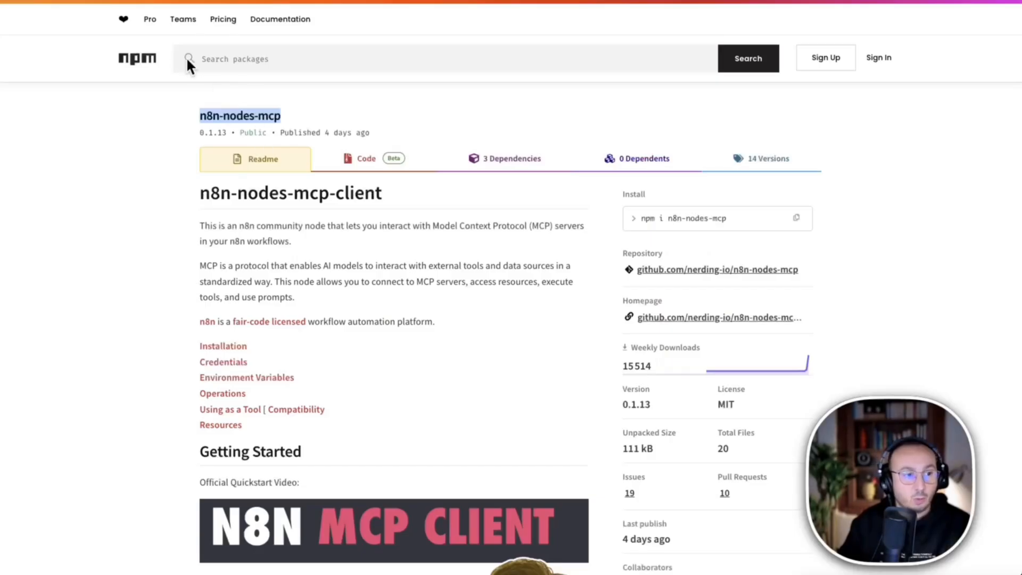
click(136, 61)
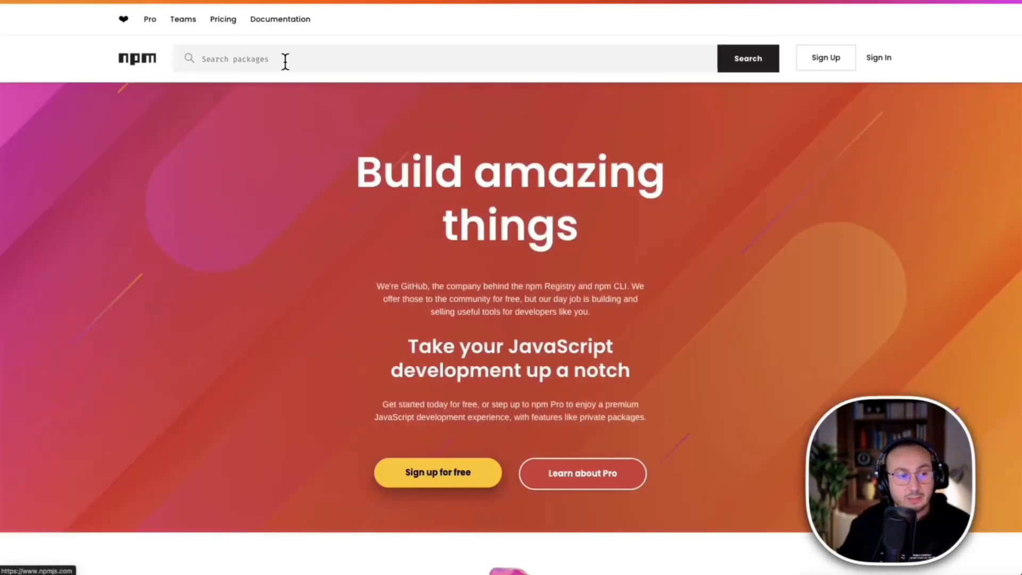
click(287, 60)
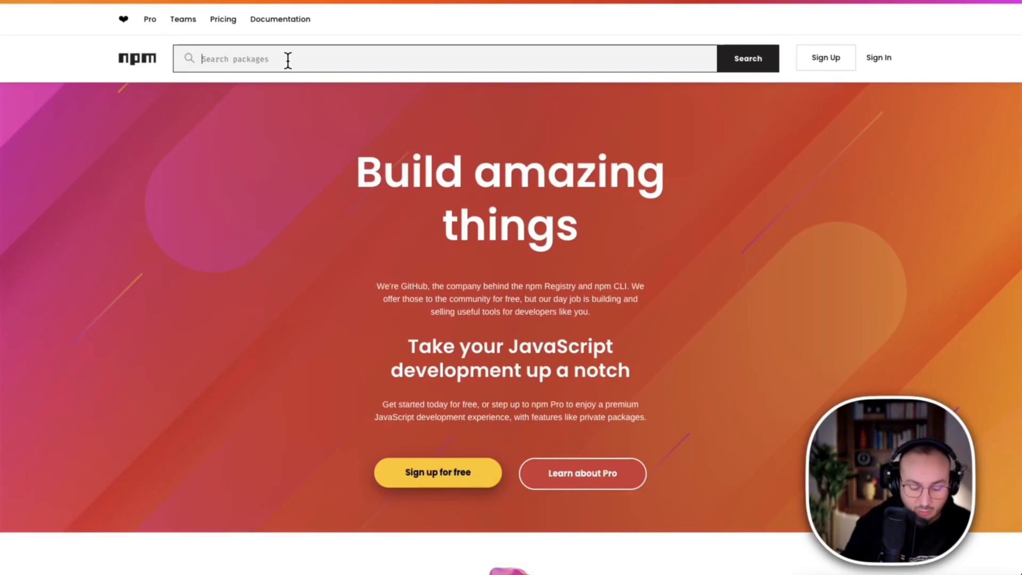
text(mcp)
key(Return)
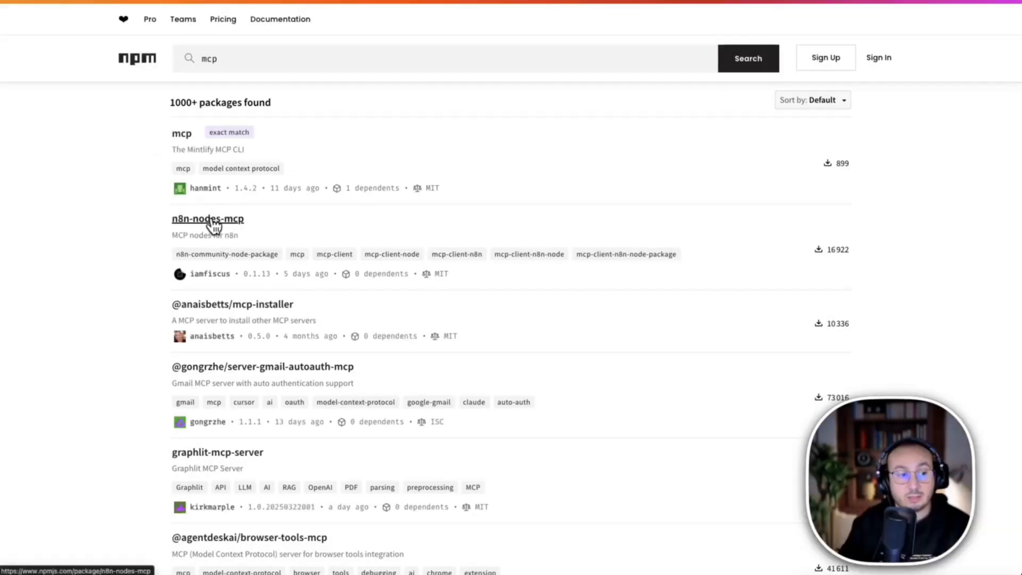
click(212, 219)
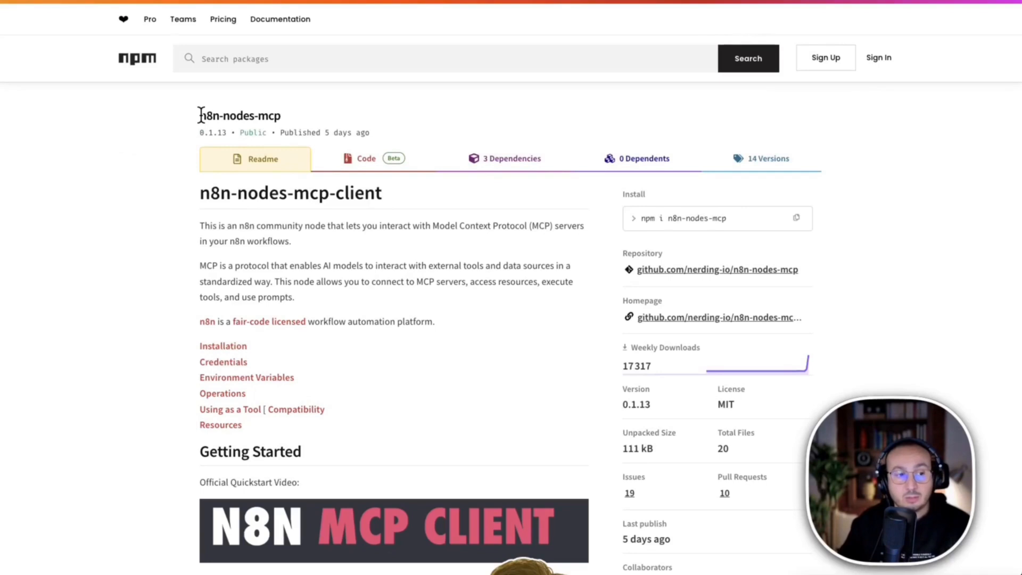
Copy the name n8n-nodes-mcp into n8n's npm package name field, accept the installation risks, and close the dialog without installing.
drag(201, 115, 294, 114)
key(ctrl+c)
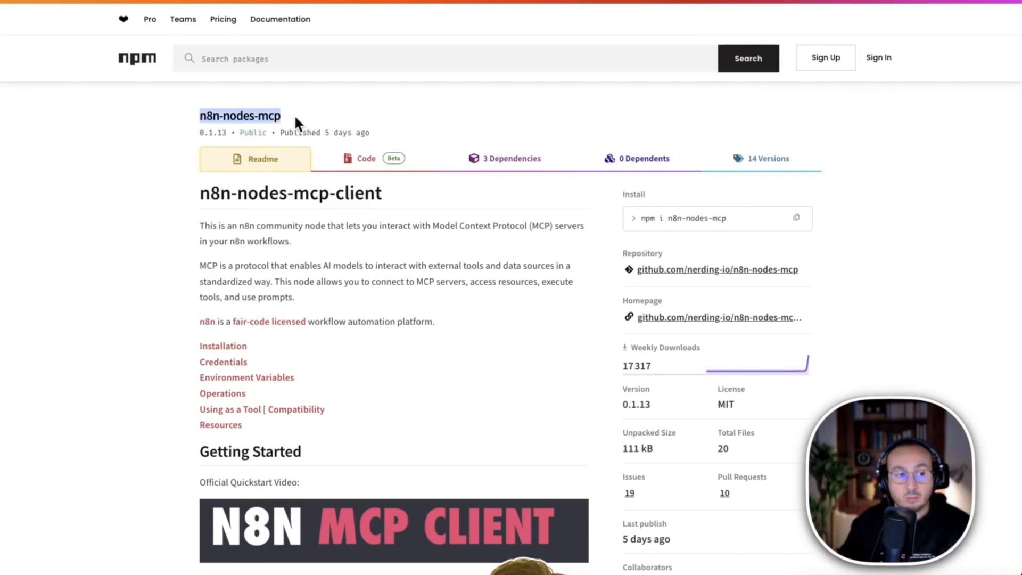
right_click(262, 112)
click(281, 137)
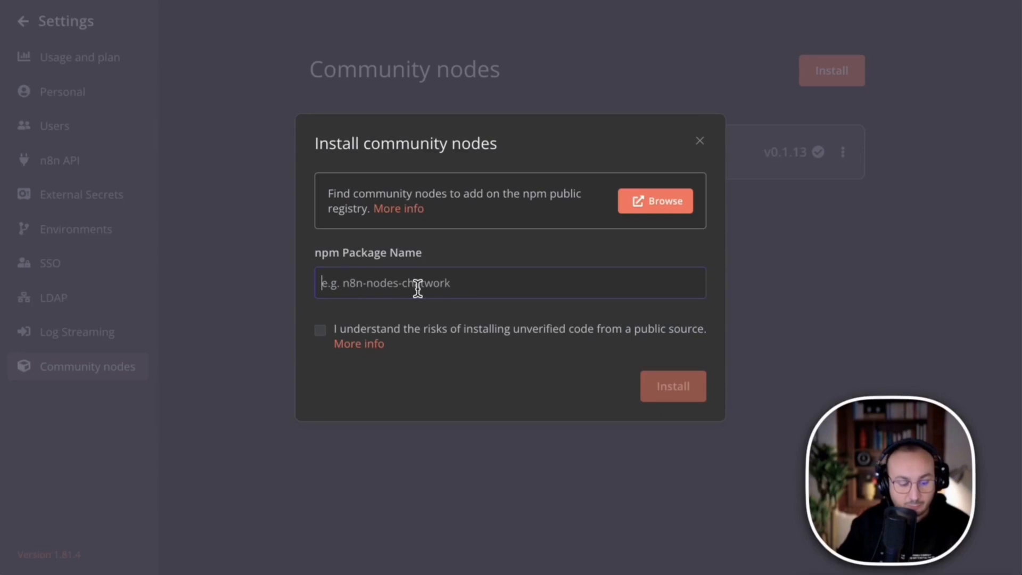
key(ctrl+v)
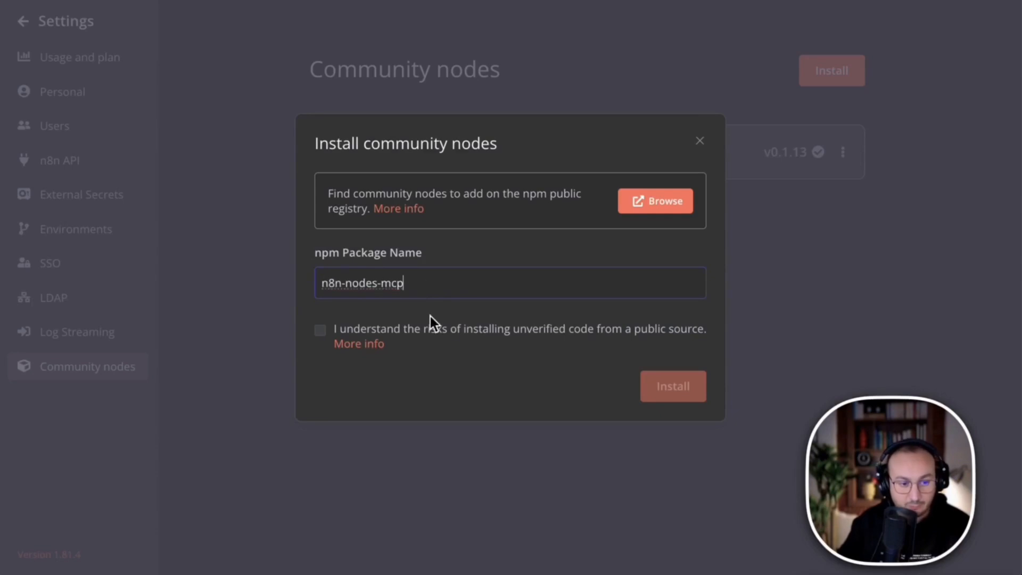
click(320, 330)
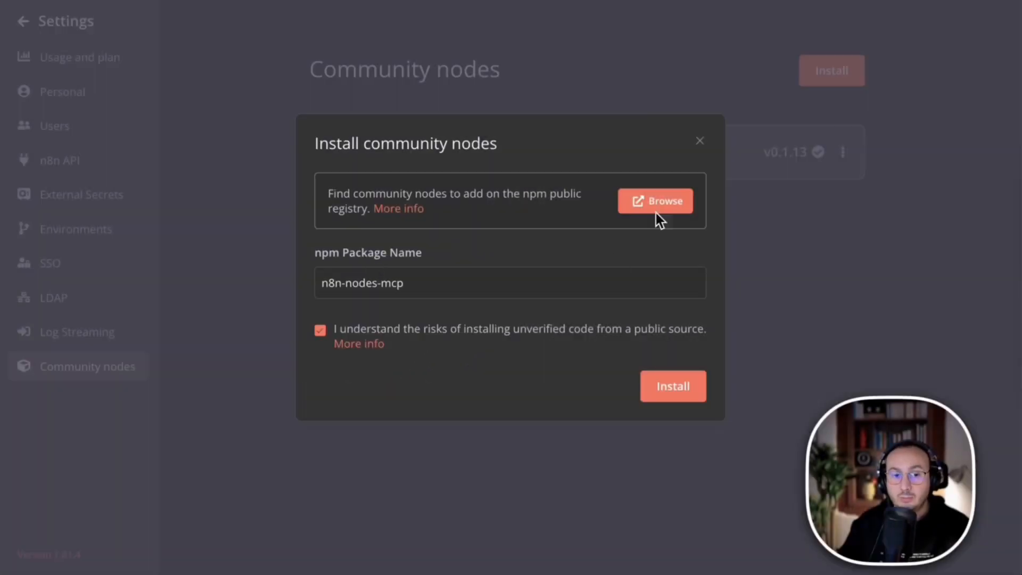
click(700, 142)
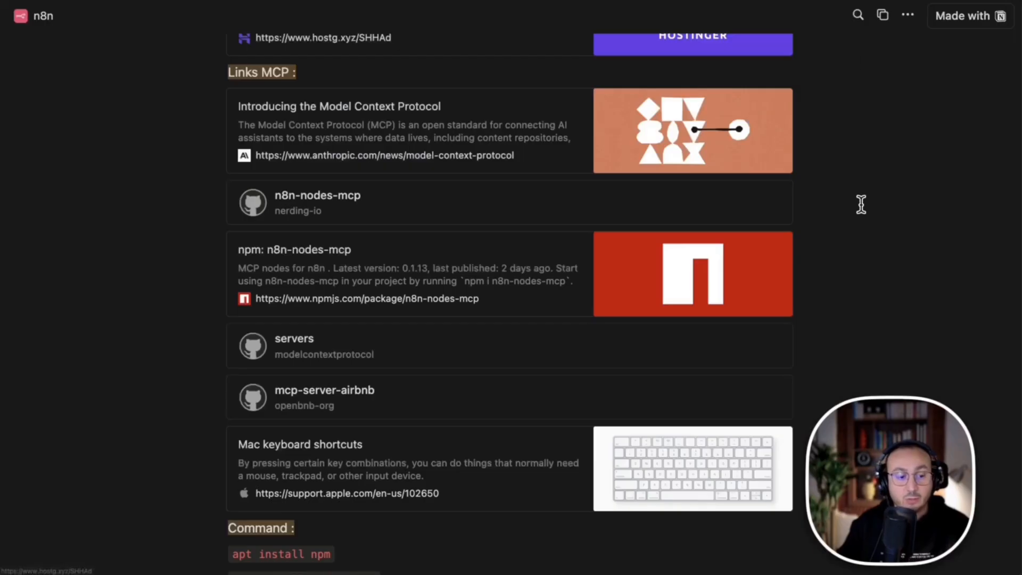
Review the command list in the notes, open the browser terminal from Hostinger's VPS overview, and run npm -v.
scroll(861, 205, down, 5)
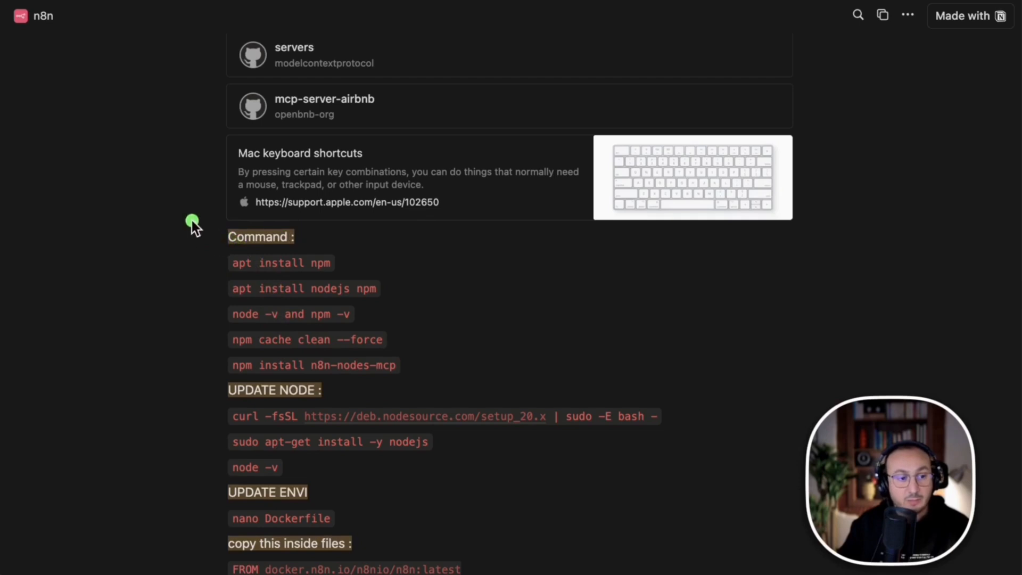
mouse_move(192, 220)
mouse_down()
mouse_move(336, 366)
mouse_move(445, 382)
mouse_up()
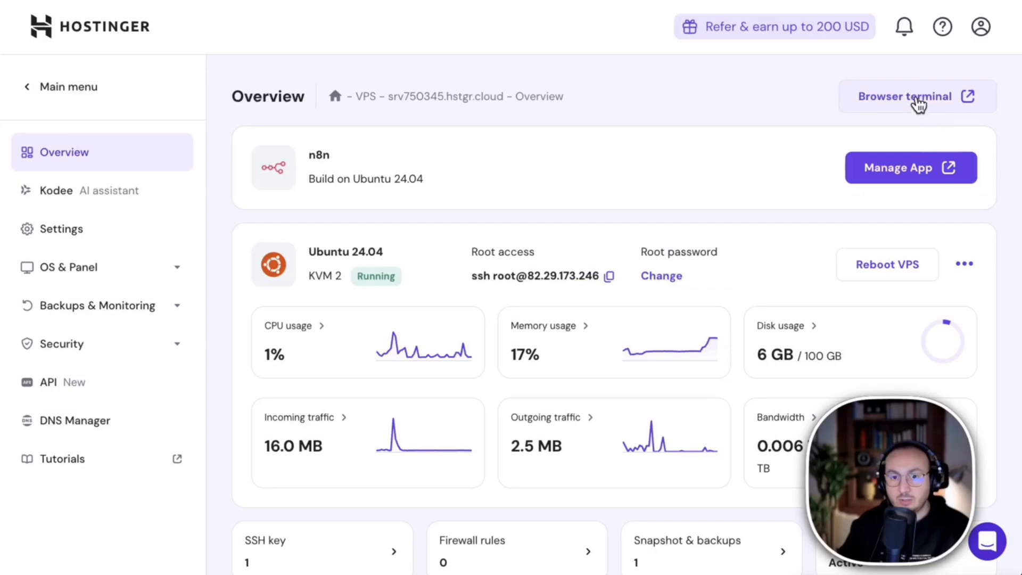
click(915, 95)
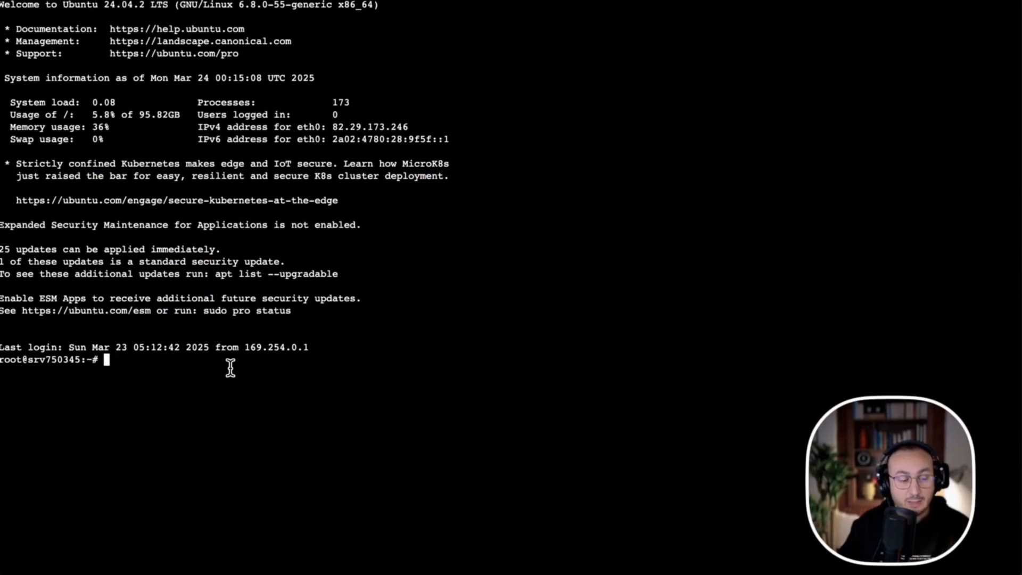
text(np)
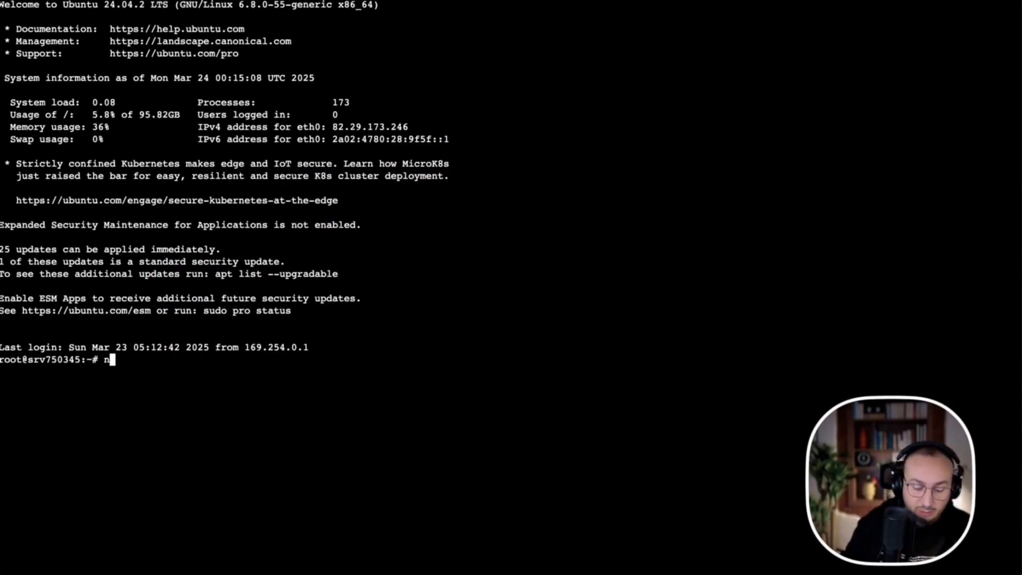
text(m)
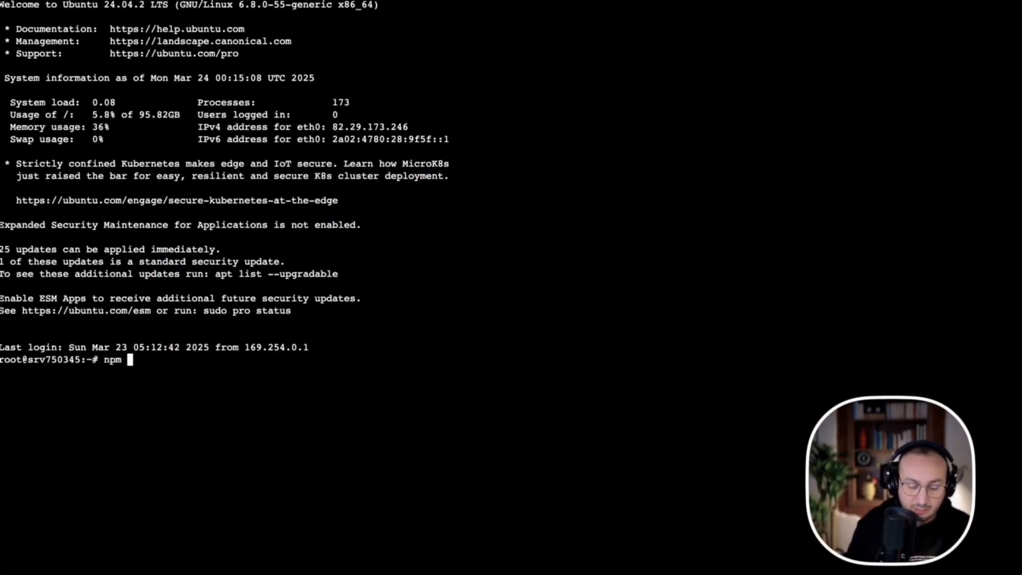
text( -v)
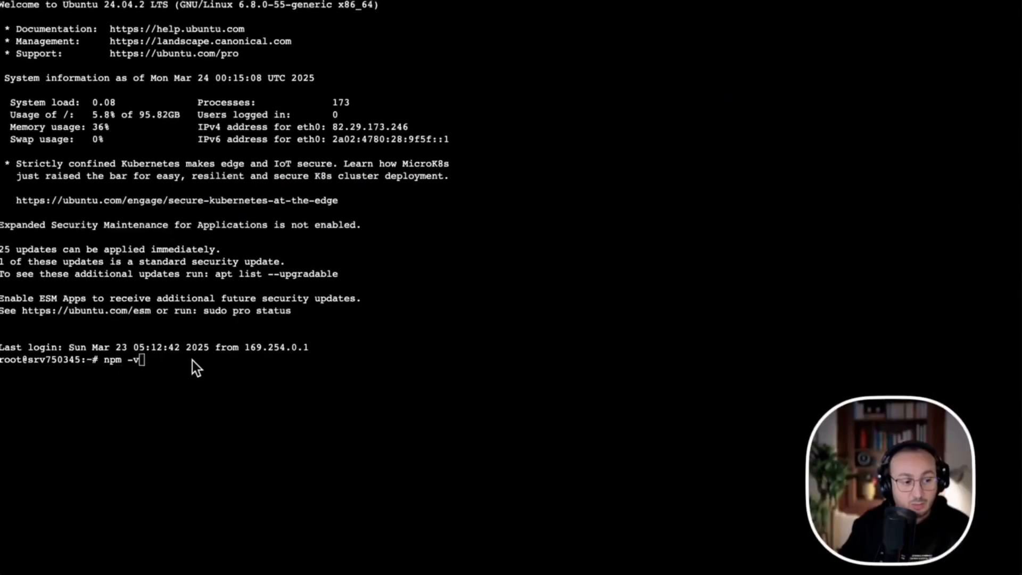
click(192, 361)
key(Return)
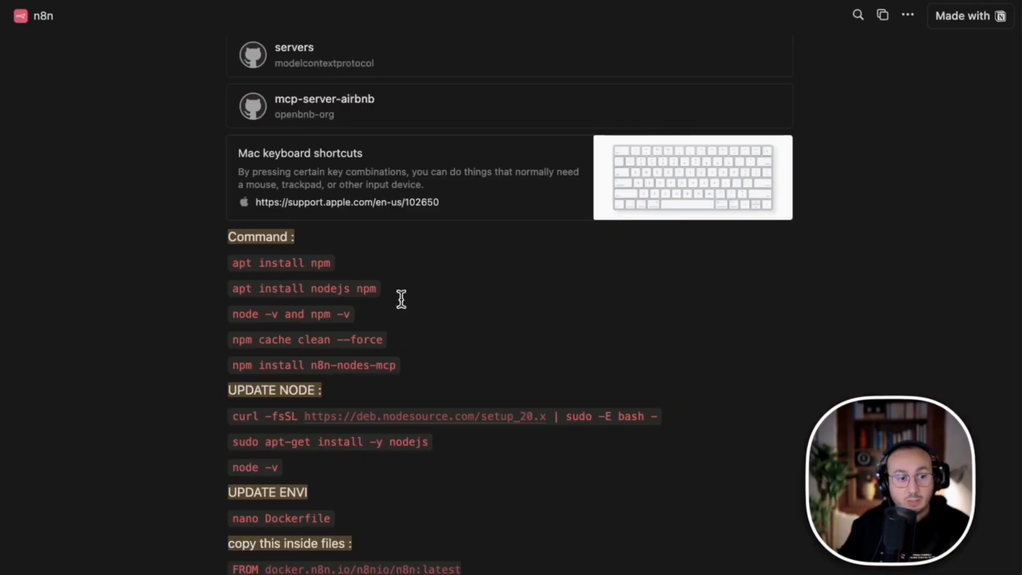
Copy the apt install npm command from the notes and run it in the VPS terminal.
drag(231, 264, 360, 264)
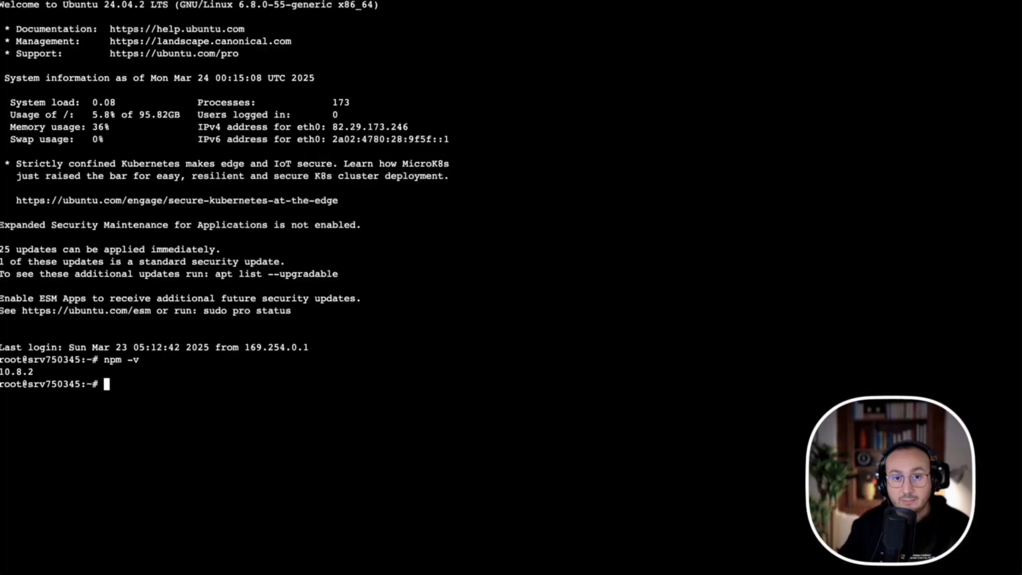
text(apt install npm)
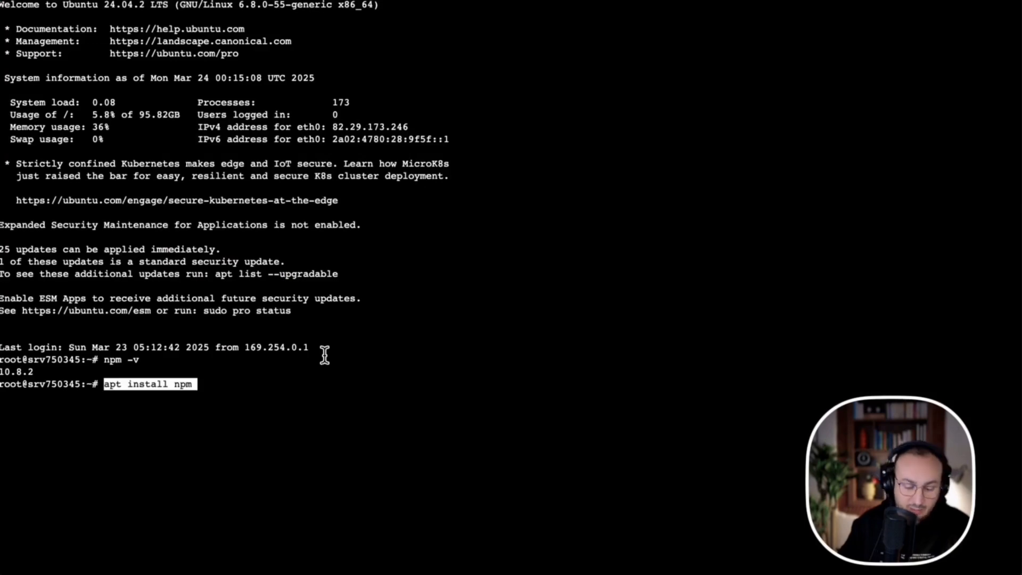
key(Return)
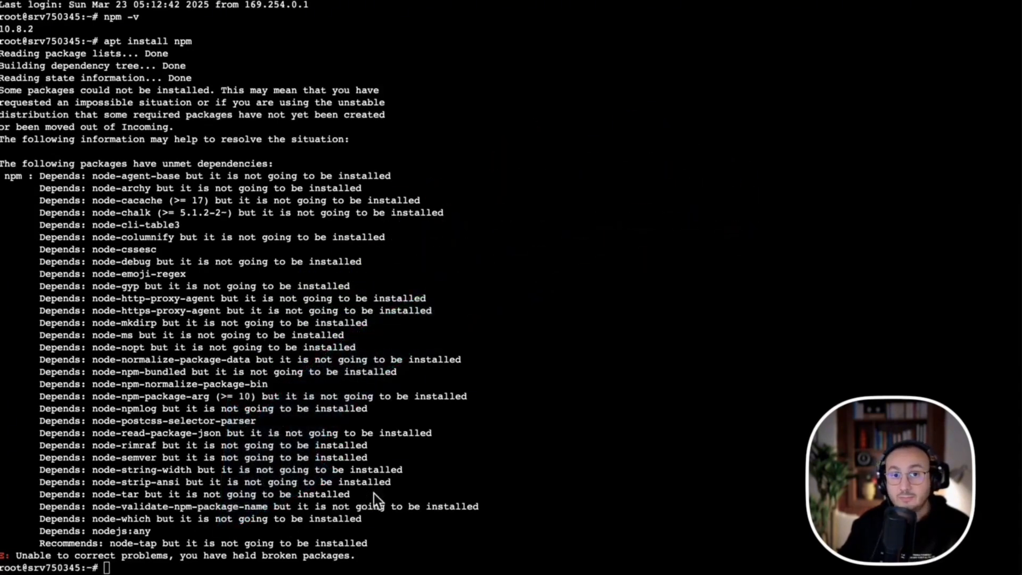
click(620, 300)
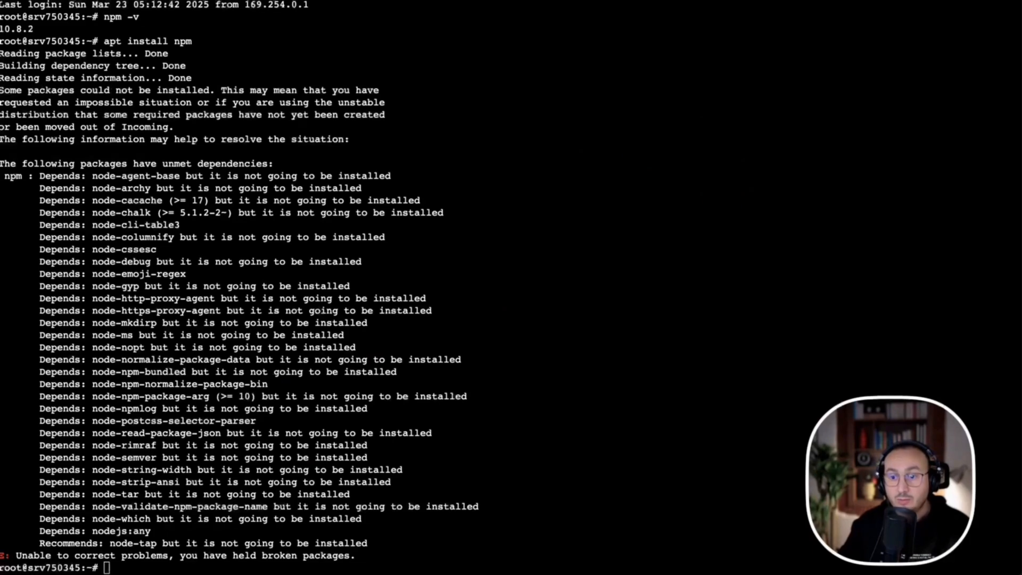
Check the installed Node.js version on the VPS with node -v.
click(109, 568)
text(node -v)
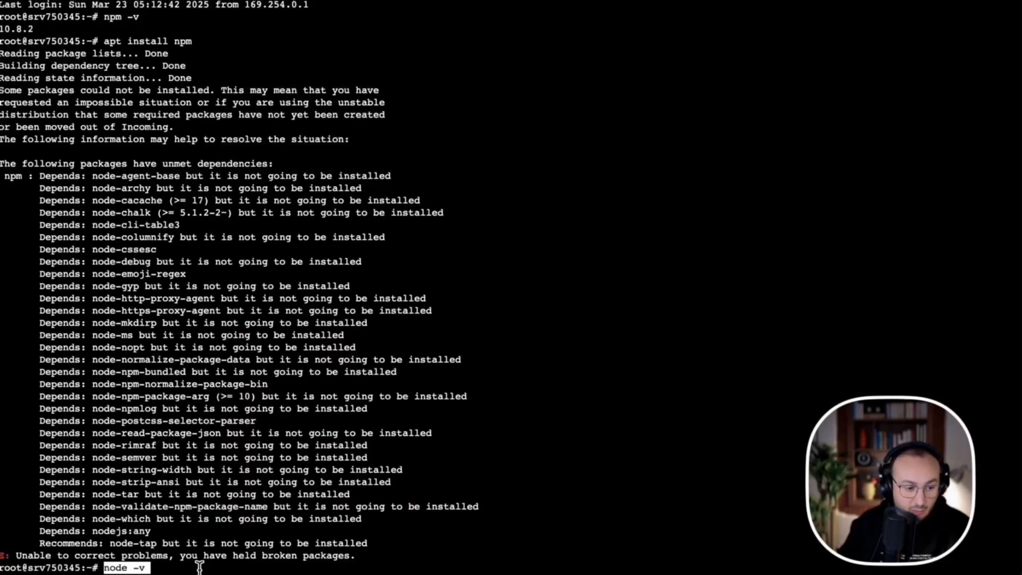
key(Return)
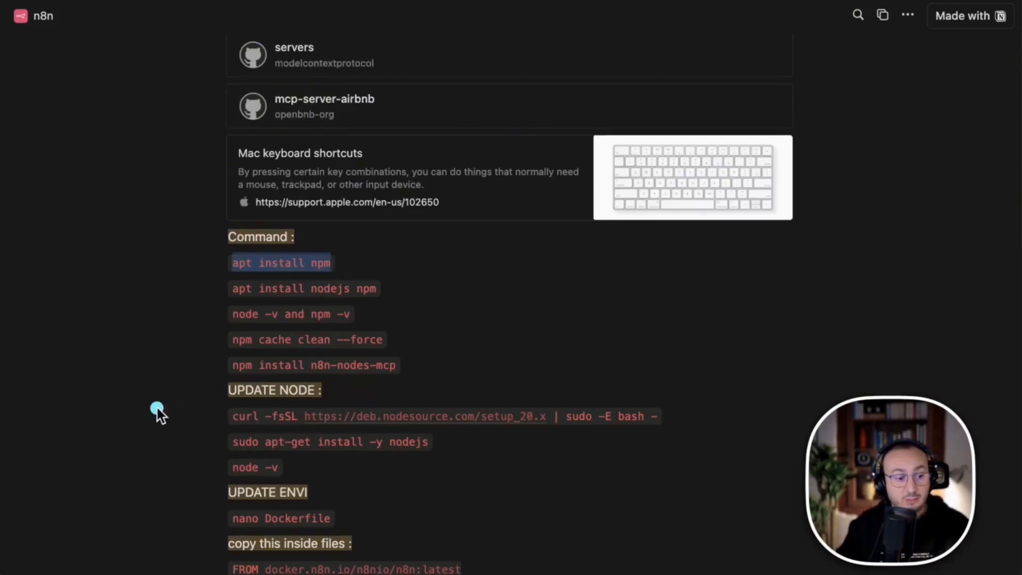
Examine the UPDATE NODE commands in the notes, and return from n8n's community nodes settings to the workflow editor.
mouse_move(193, 372)
mouse_down()
mouse_move(509, 495)
mouse_move(695, 484)
mouse_move(696, 454)
mouse_move(705, 484)
mouse_up()
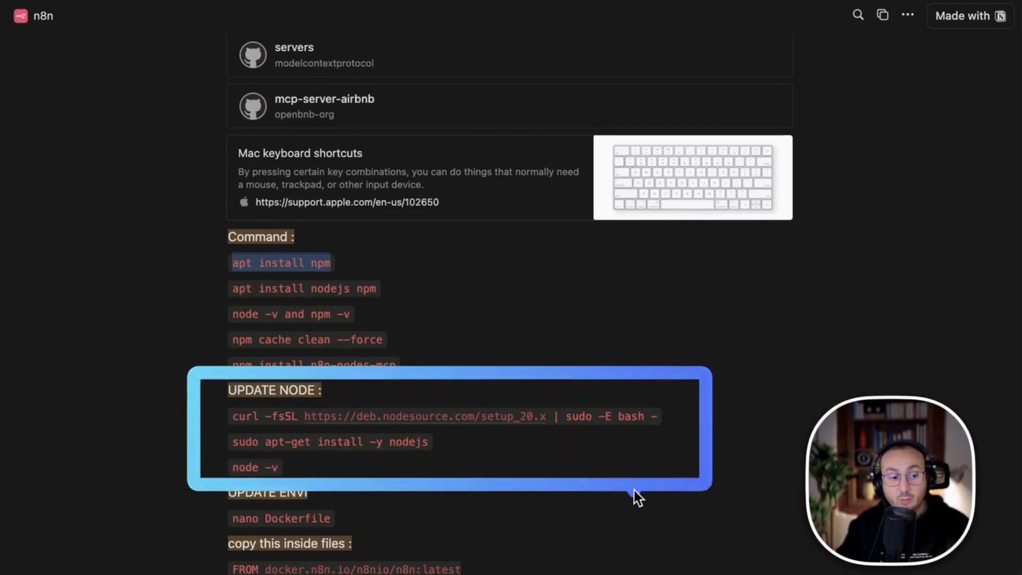
key(ctrl+1)
click(243, 459)
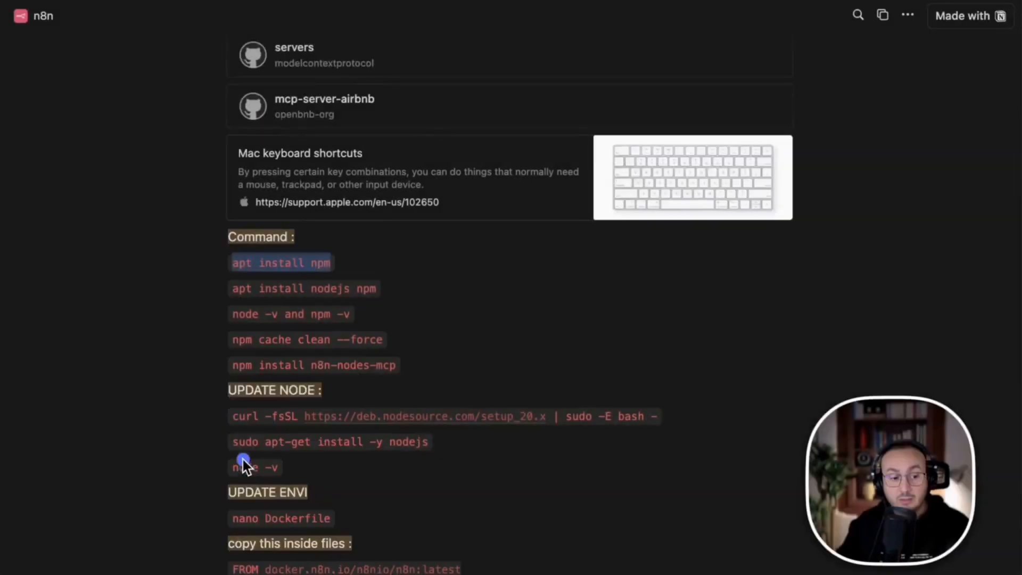
mouse_move(208, 389)
mouse_down()
mouse_move(444, 509)
mouse_move(711, 494)
mouse_move(721, 484)
mouse_up()
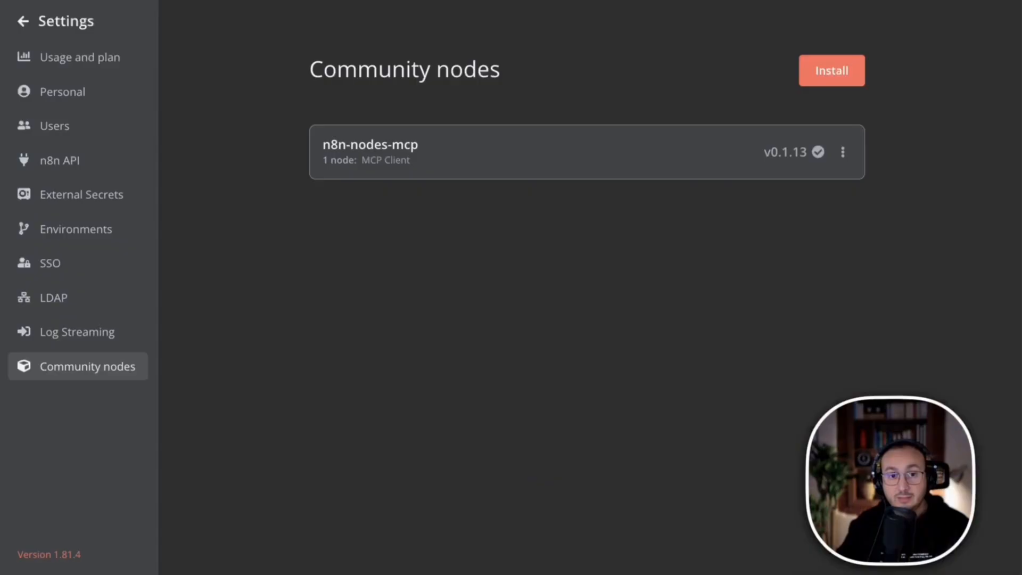
click(23, 21)
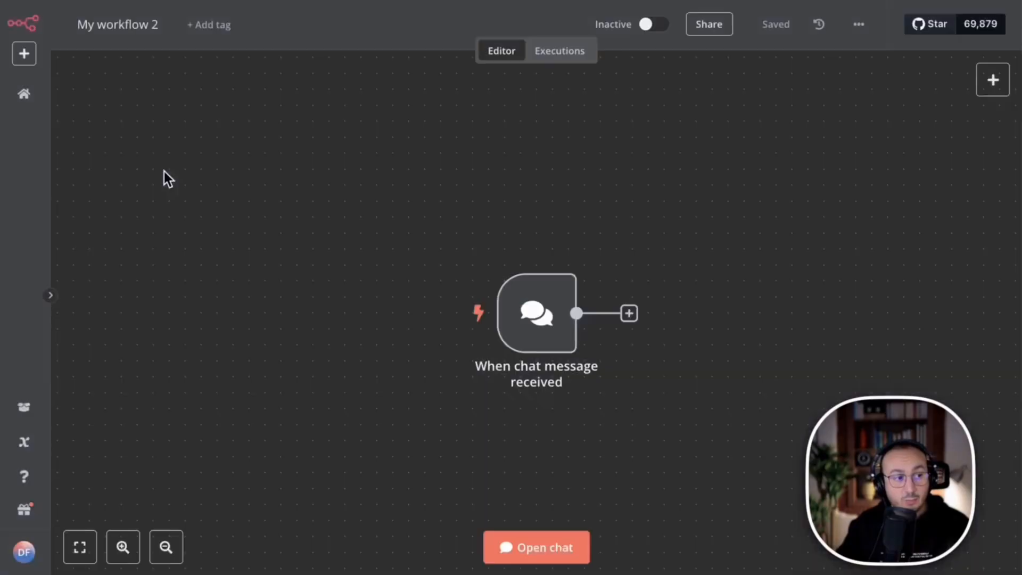
Search for mcp among the nodes to follow the chat trigger and open the MCP Client's list of actions.
click(630, 315)
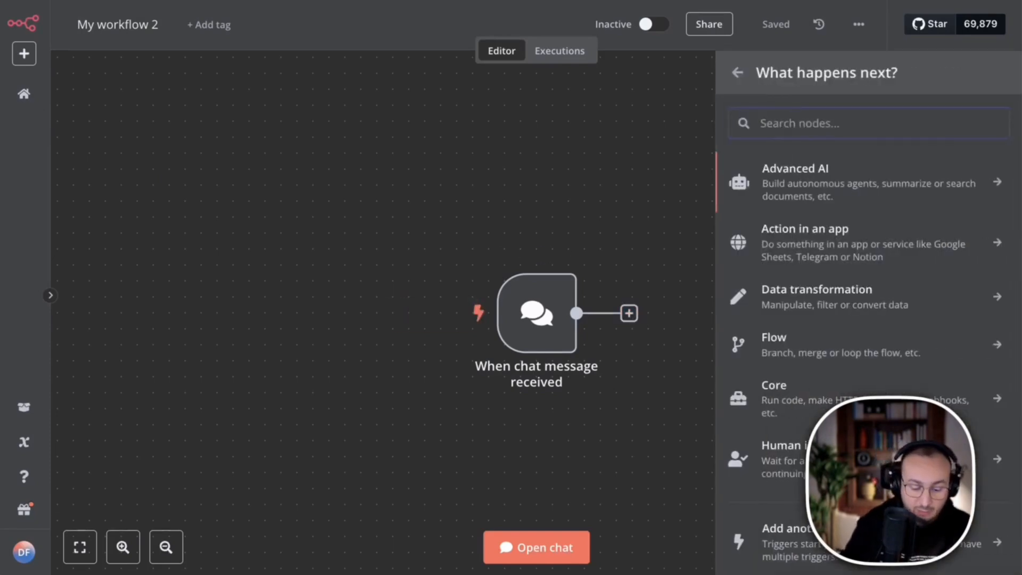
text(mcp)
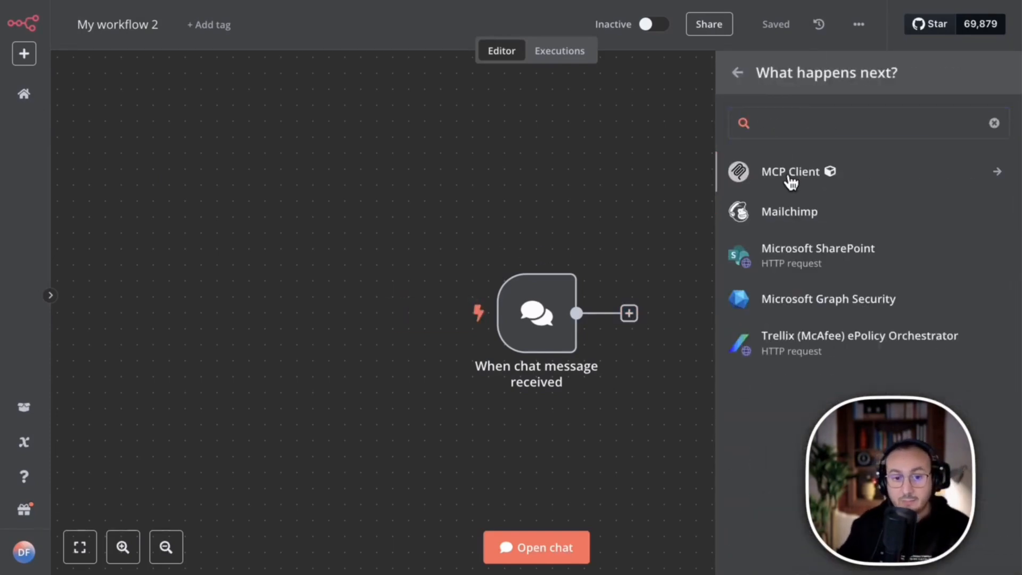
click(790, 176)
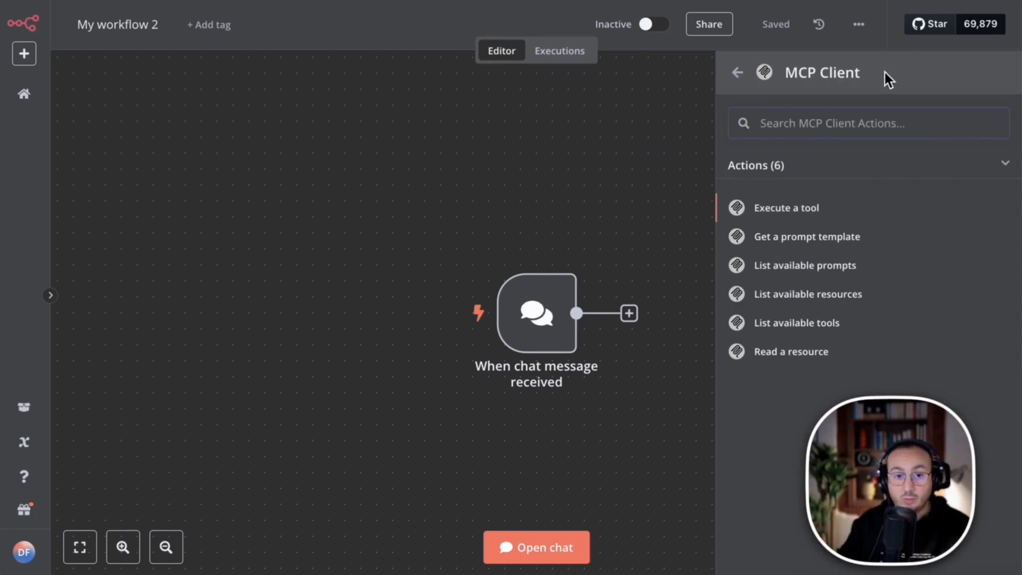
Check the installed n8n-nodes-mcp package in the community nodes settings, and return to the workflow editor.
click(24, 552)
click(80, 513)
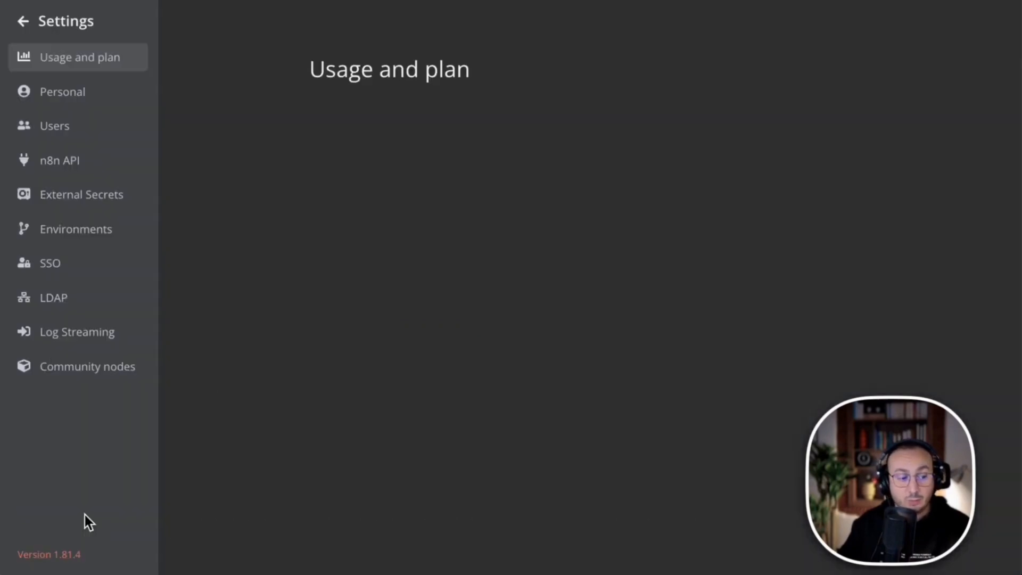
click(72, 373)
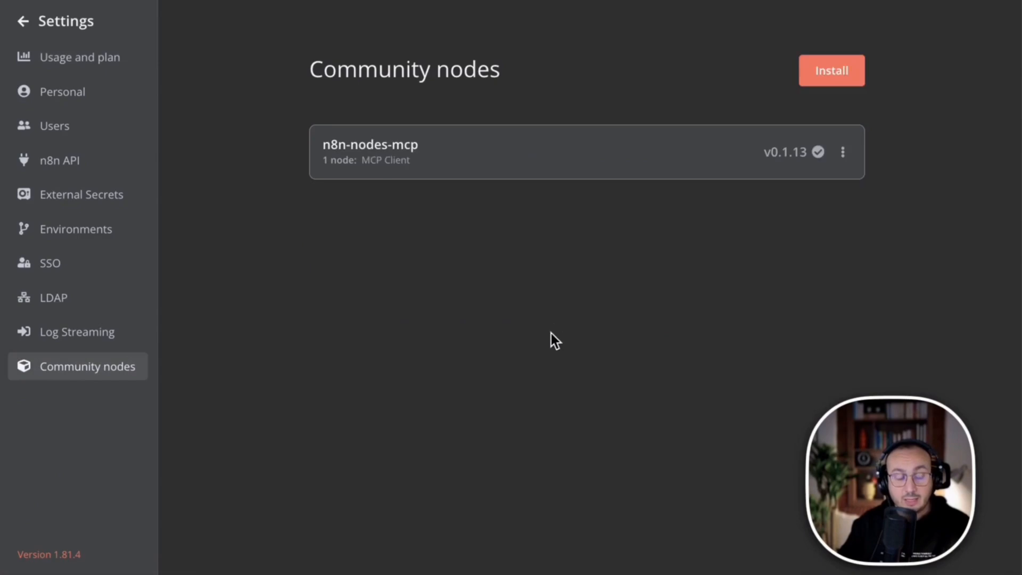
drag(472, 430, 690, 459)
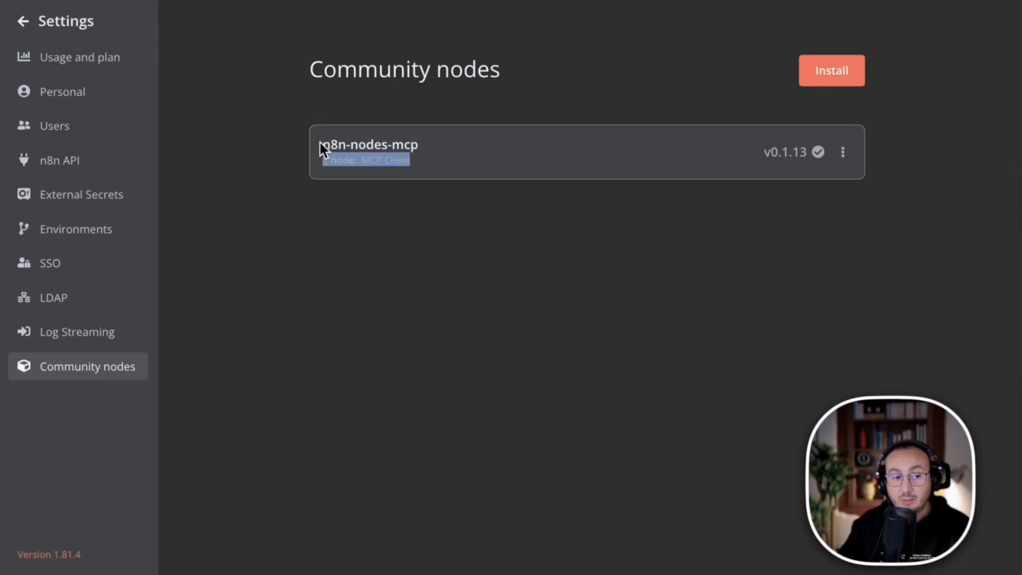
drag(320, 143, 443, 171)
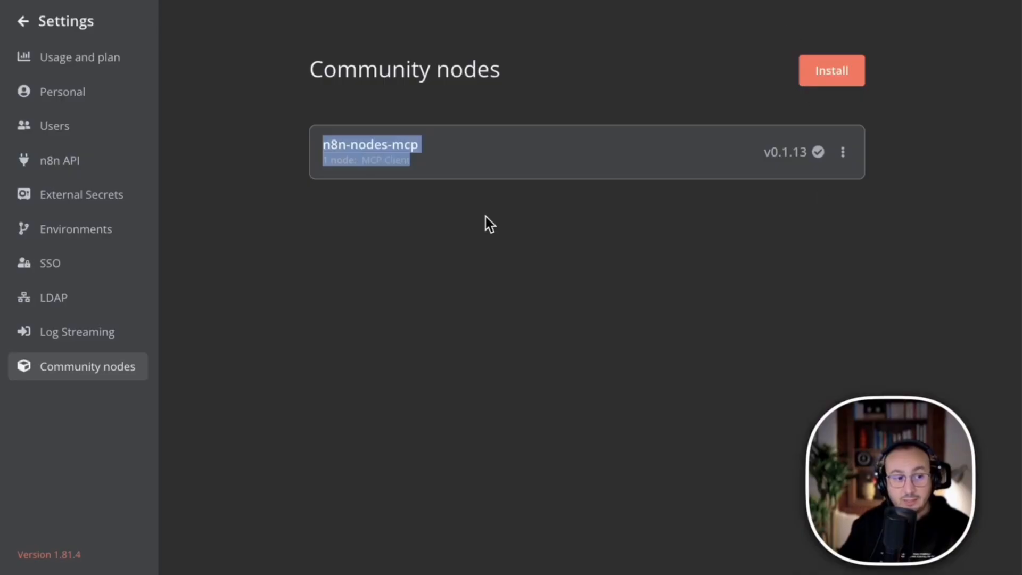
click(31, 21)
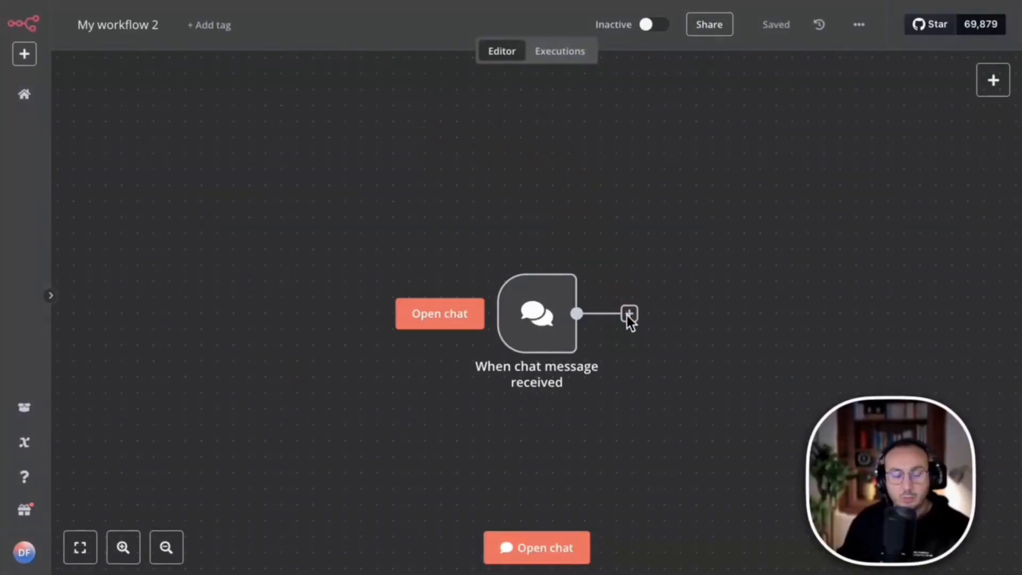
Add an MCP Client node with the List available tools action after the chat trigger.
click(628, 314)
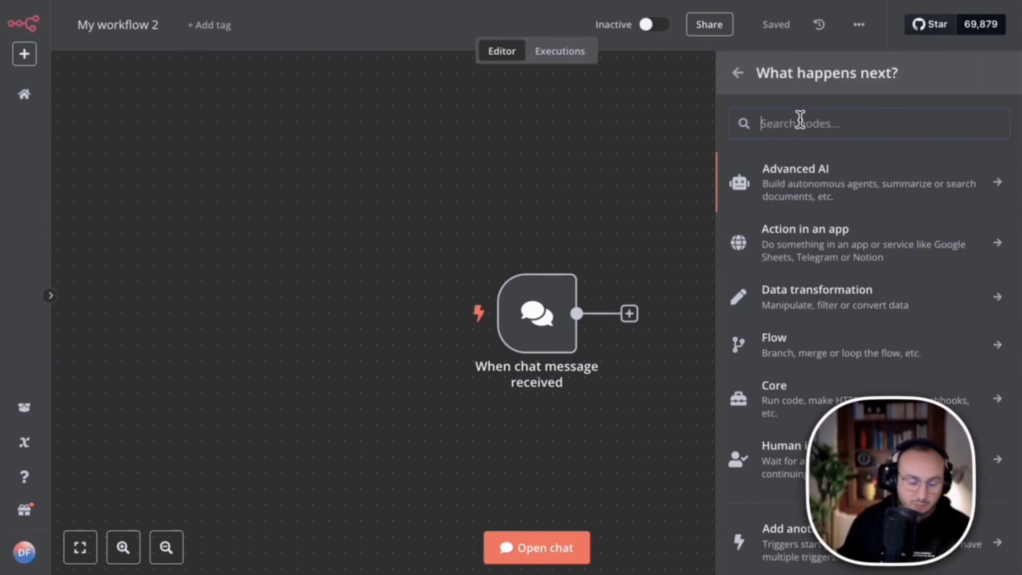
text(mcp)
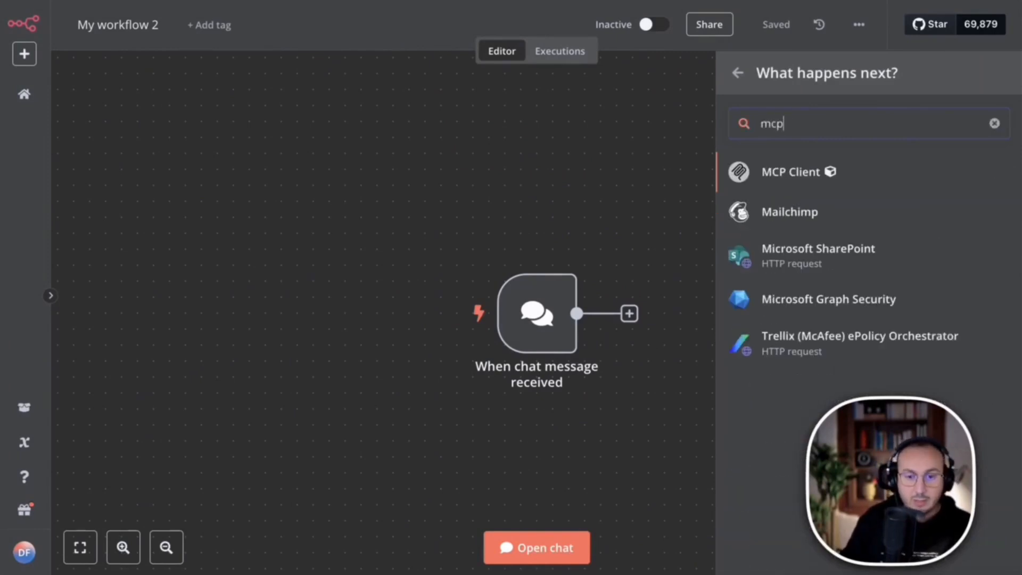
click(807, 160)
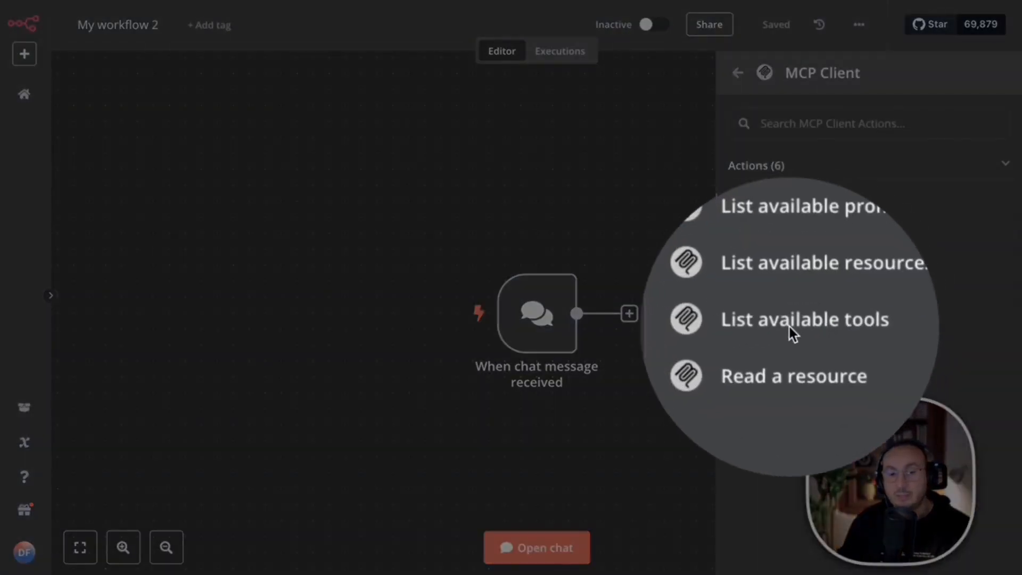
click(790, 326)
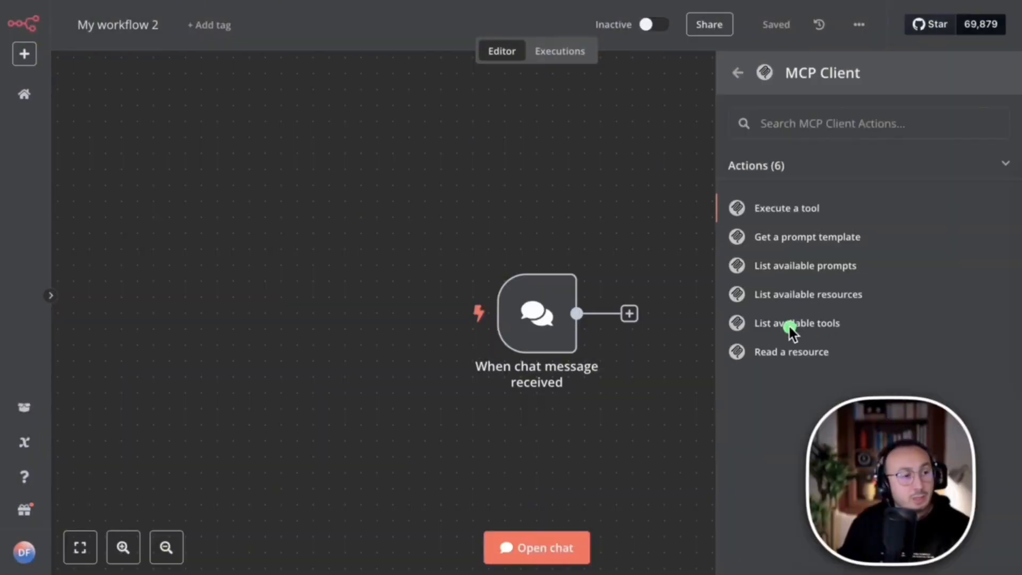
click(826, 328)
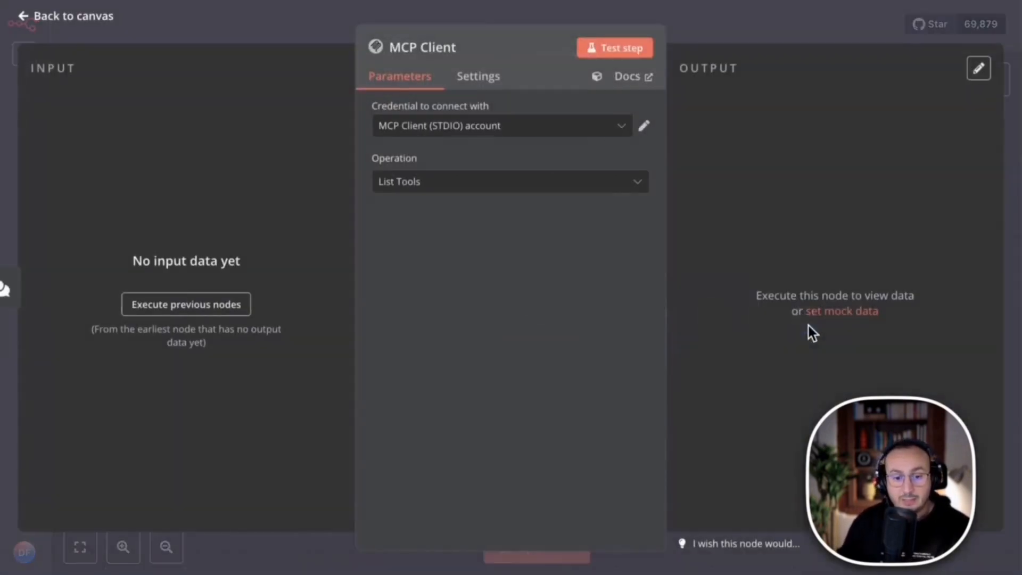
Start creating a new credential for the MCP Client node, leaving the node's name as it is.
click(407, 46)
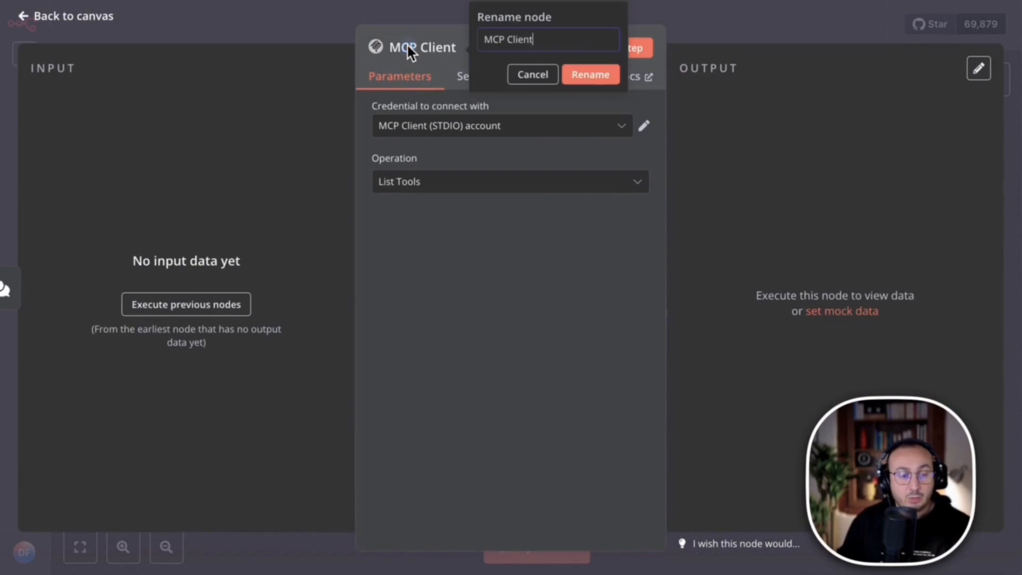
click(532, 75)
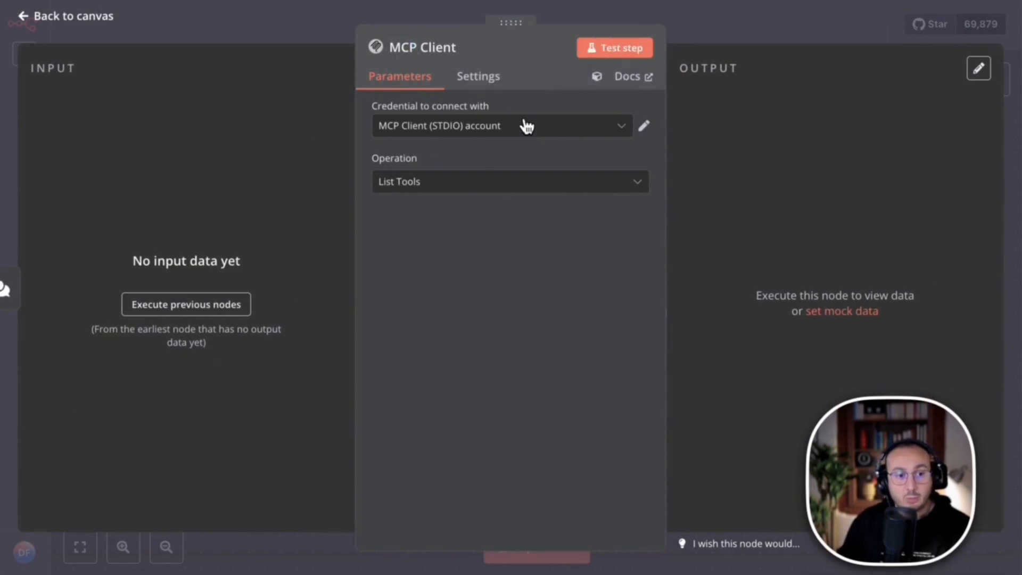
click(588, 125)
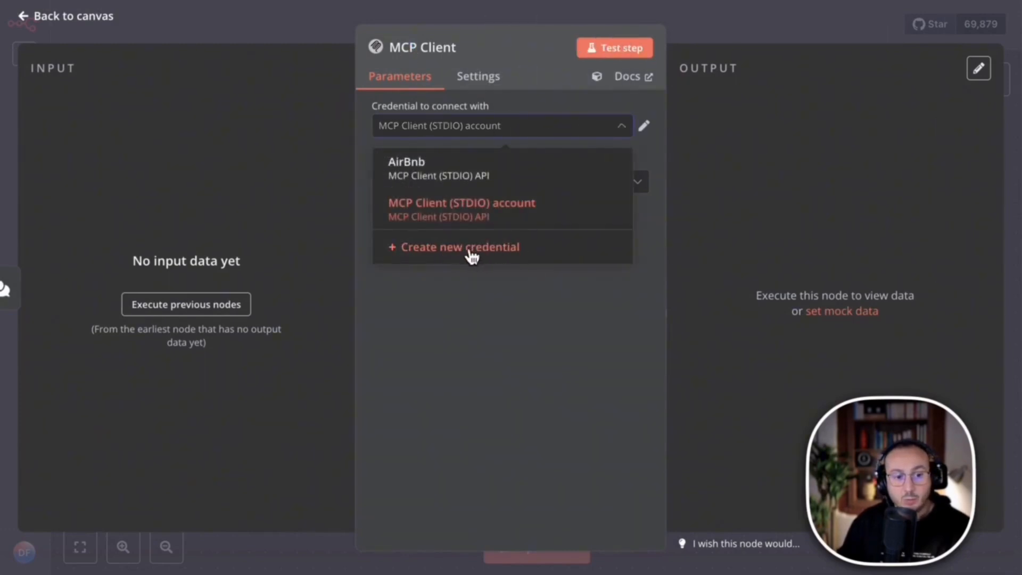
click(477, 248)
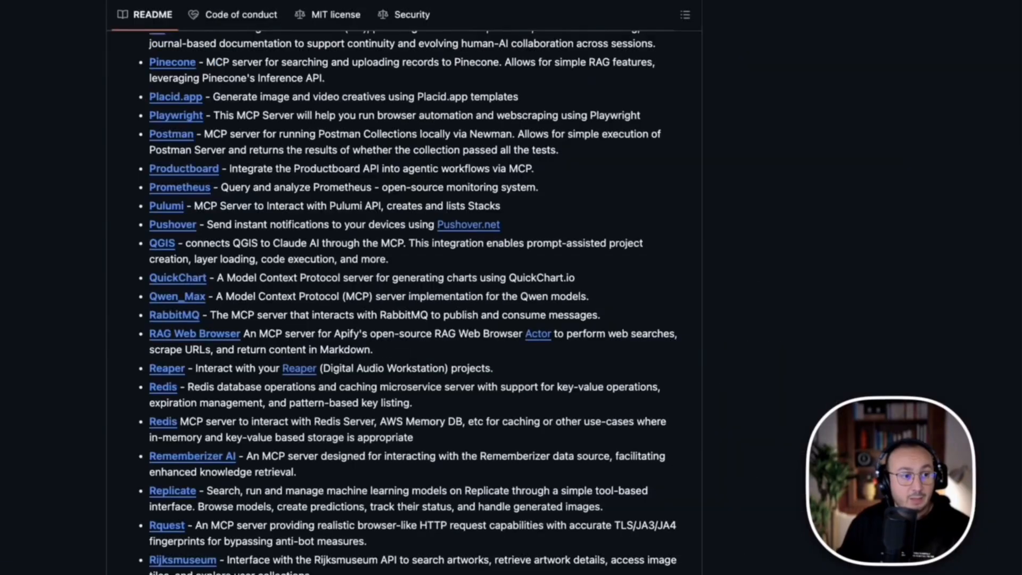
Browse the MCP servers README on GitHub and open the Airbnb repository listed under Community Servers.
scroll(570, 171, up, 1)
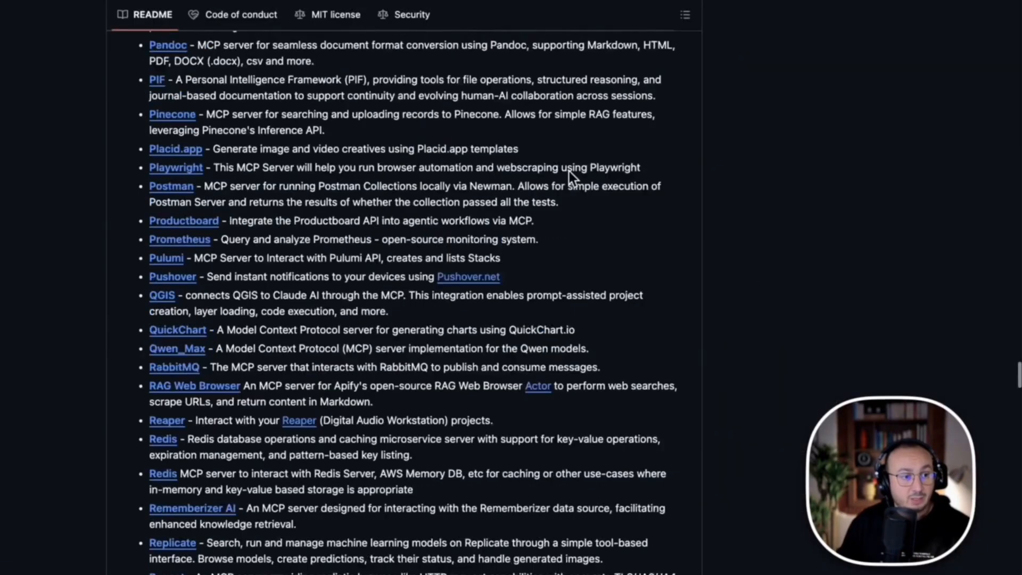
scroll(570, 170, up, 20)
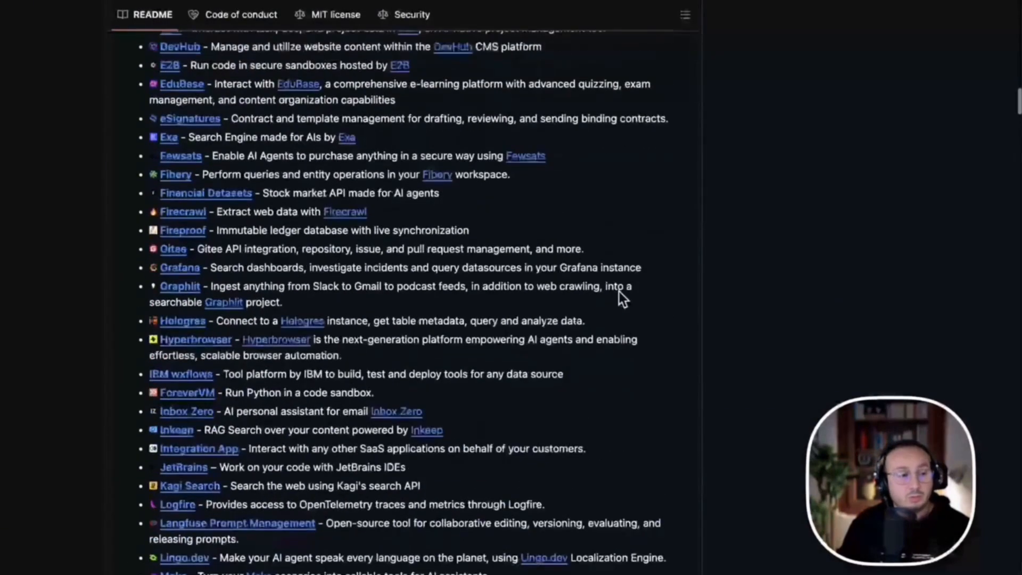
scroll(618, 292, up, 15)
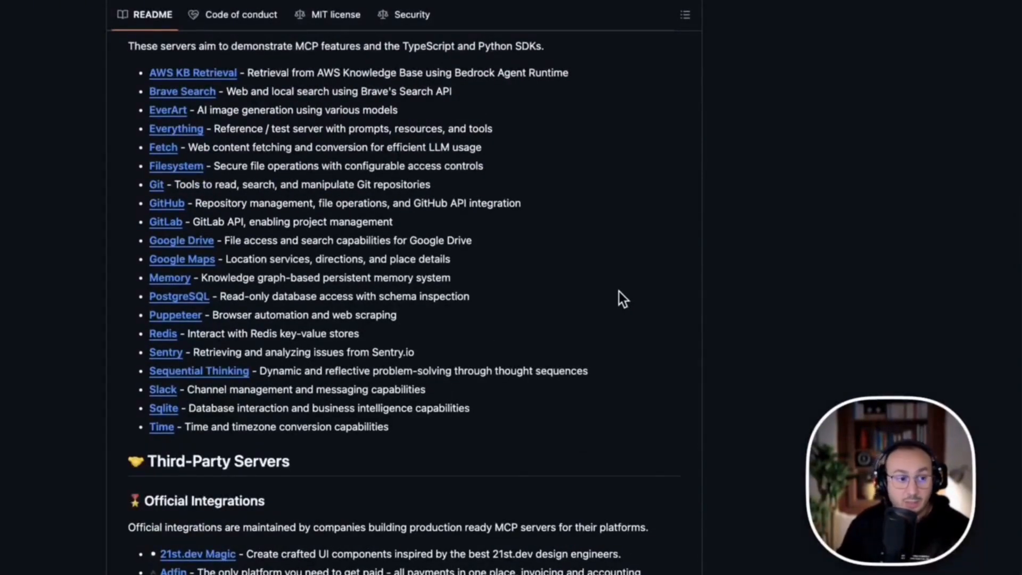
scroll(619, 292, down, 3)
scroll(424, 292, down, 10)
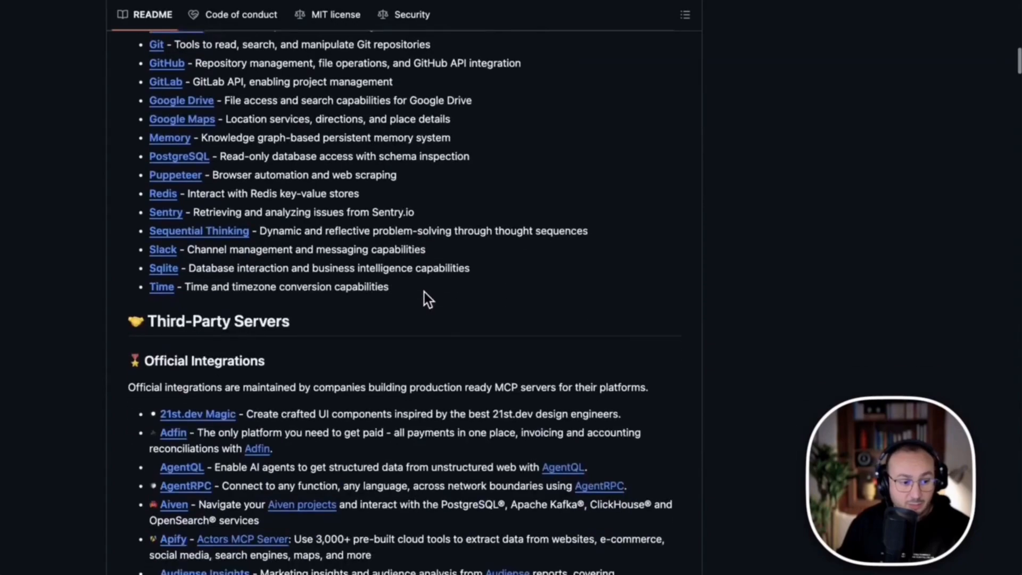
scroll(423, 292, down, 20)
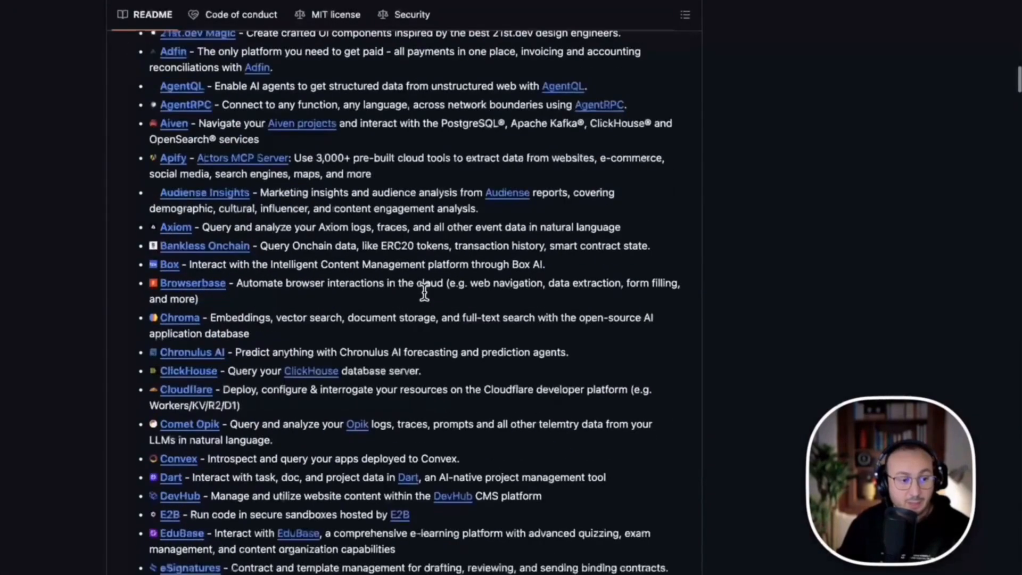
scroll(424, 291, down, 20)
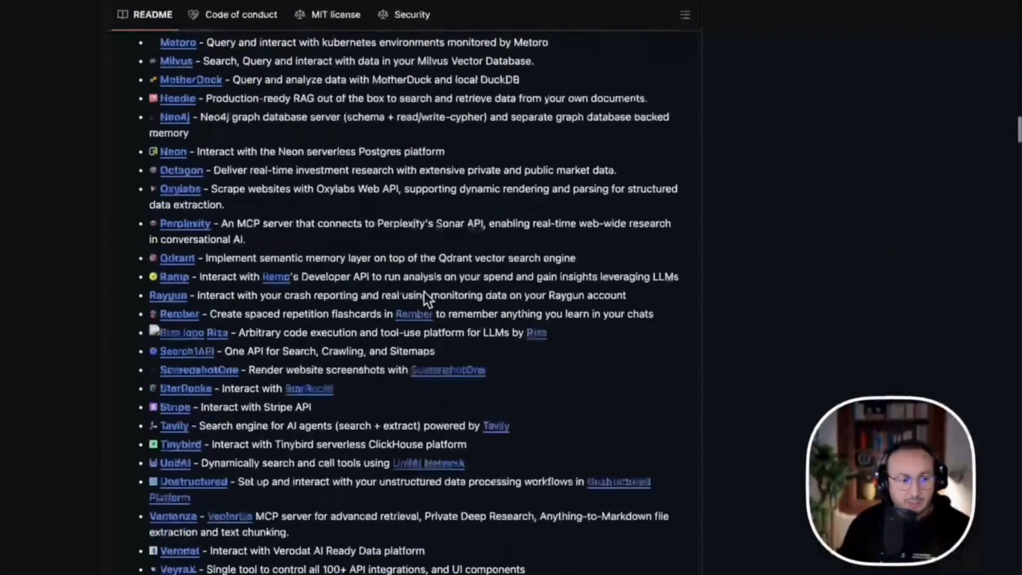
scroll(423, 292, down, 6)
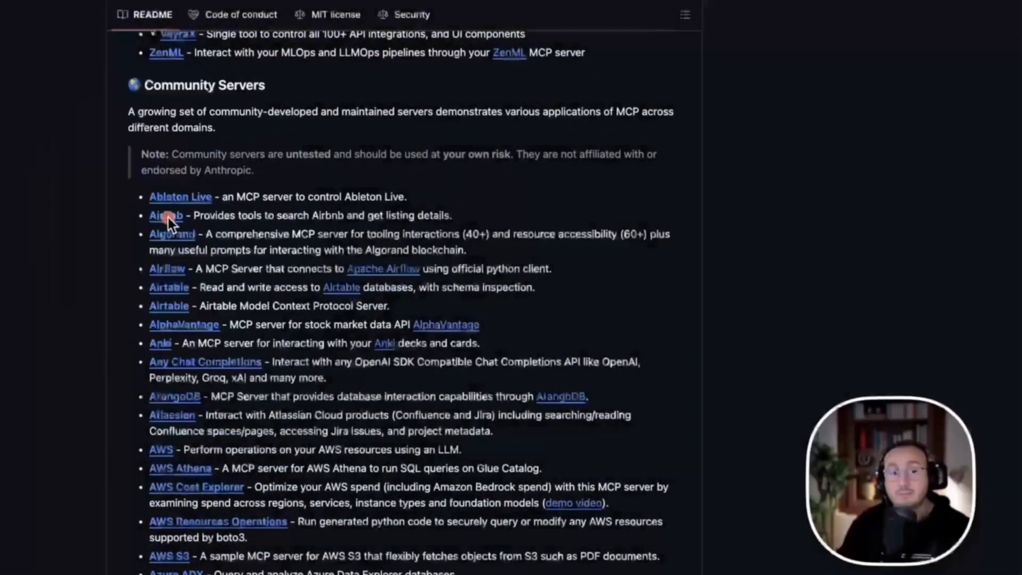
click(162, 216)
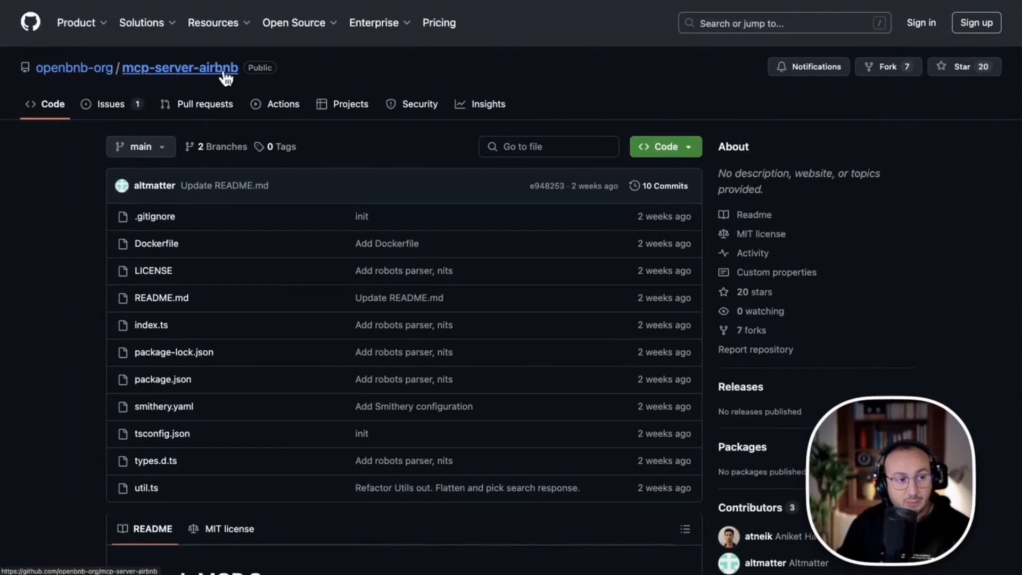
Review the airbnb_search and airbnb_listing_details tools and their inputs in the mcp-server-airbnb README.
scroll(424, 114, down, 1)
scroll(416, 146, down, 13)
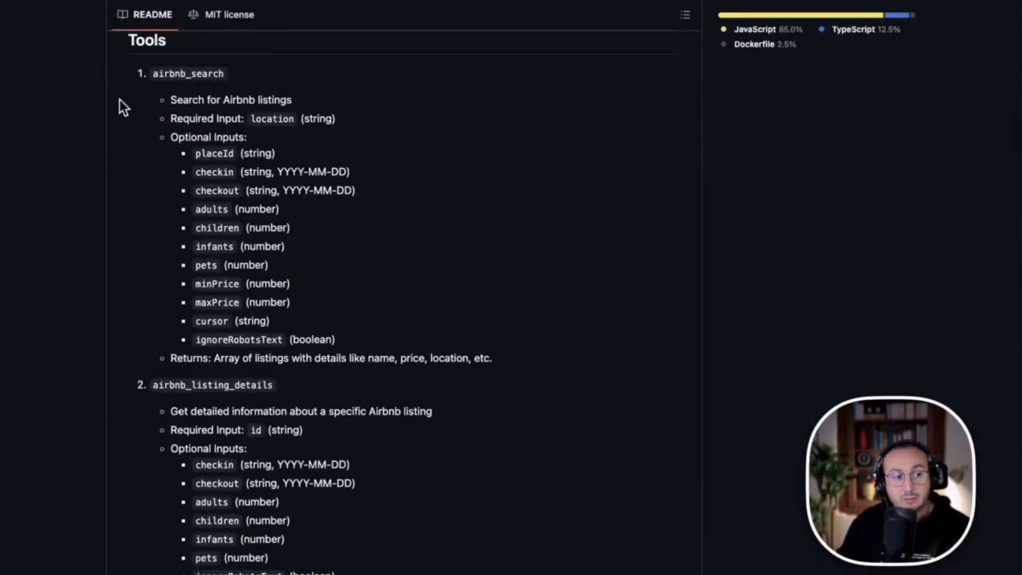
drag(151, 73, 262, 82)
drag(147, 384, 312, 395)
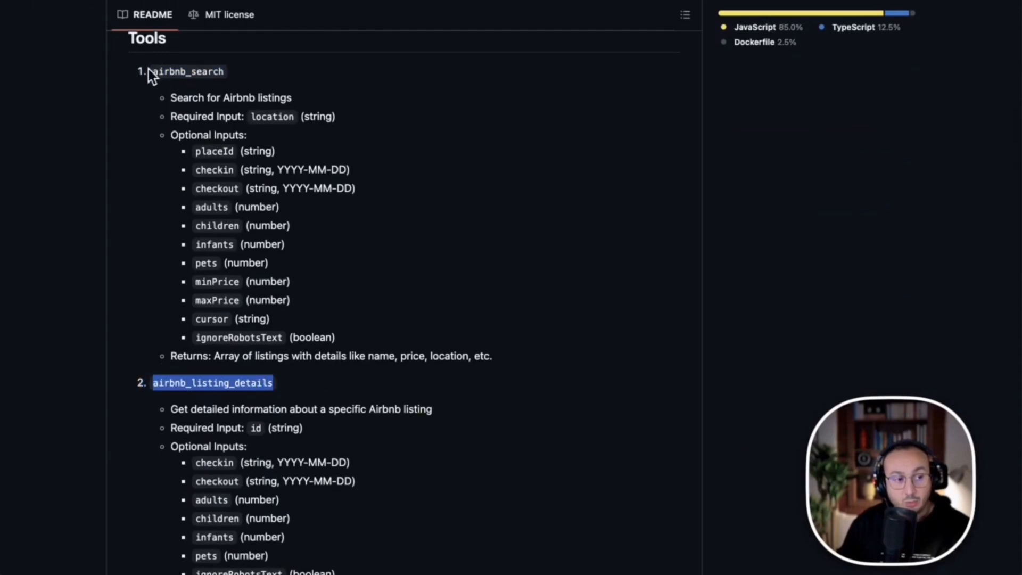
drag(149, 70, 311, 240)
scroll(337, 242, down, 3)
click(354, 231)
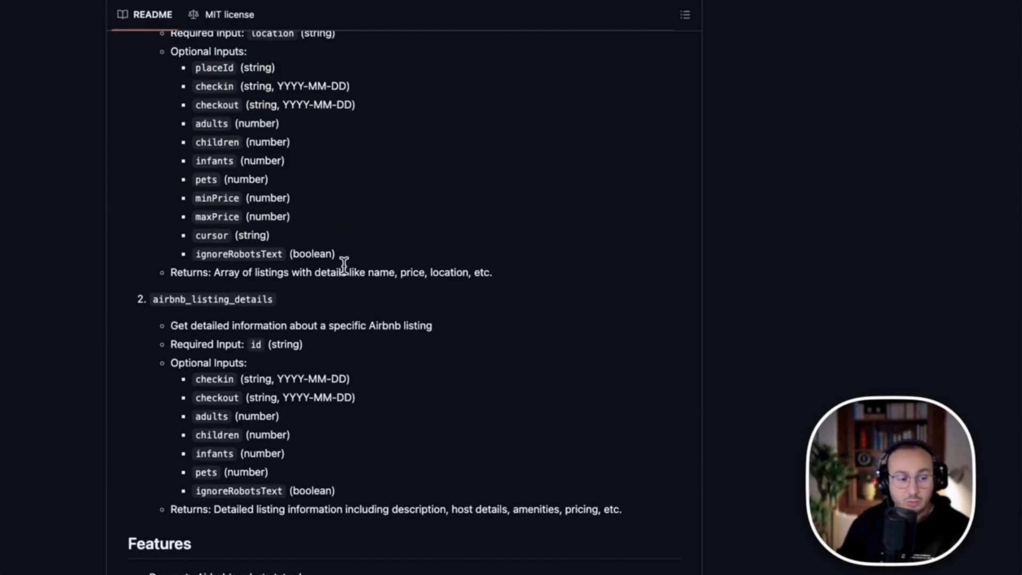
Examine the README's Setup section, comparing the JSON configuration for Claude Desktop with the --ignore-robots-txt version.
scroll(350, 268, down, 10)
scroll(347, 266, down, 2)
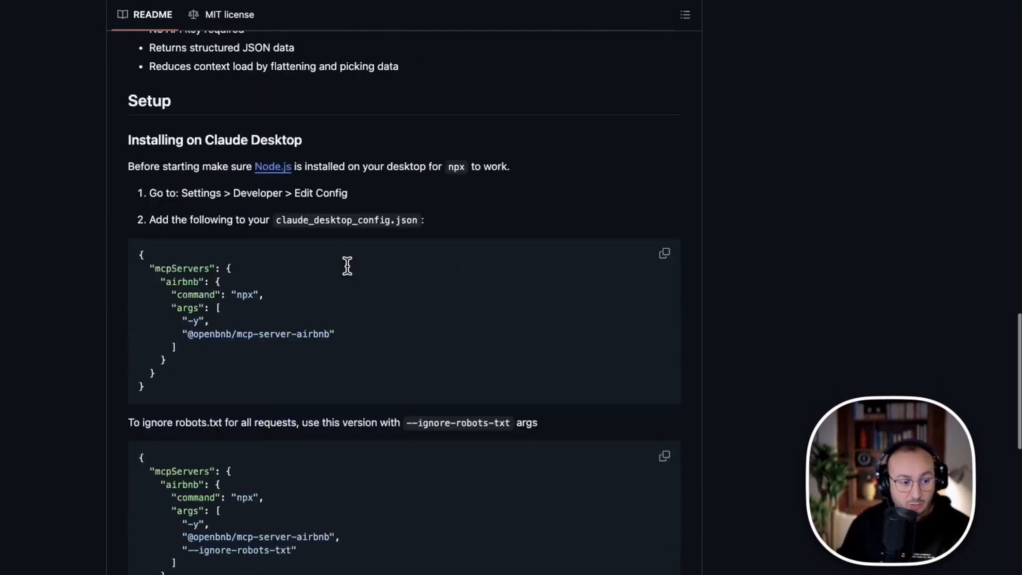
click(120, 100)
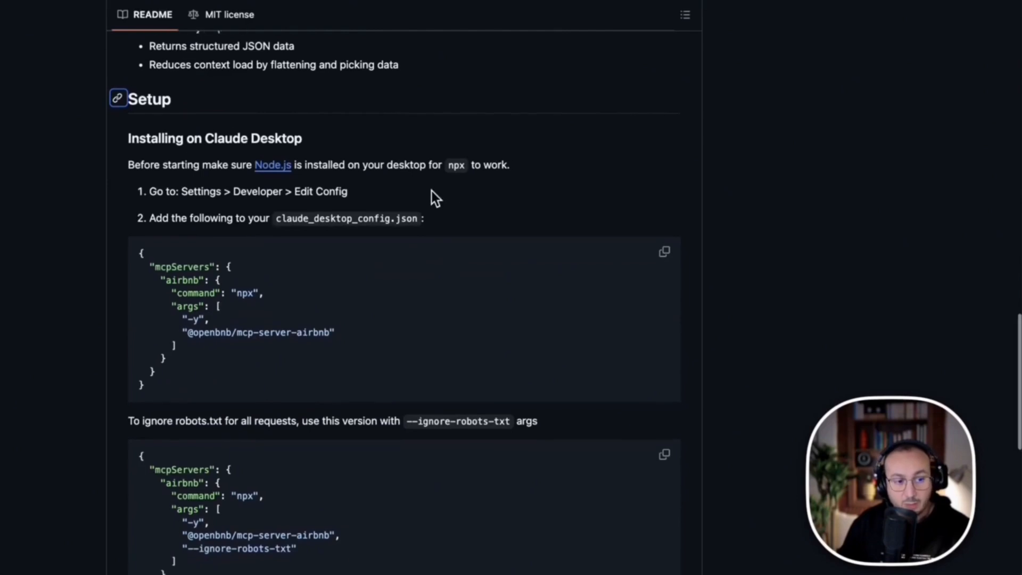
scroll(429, 184, down, 1)
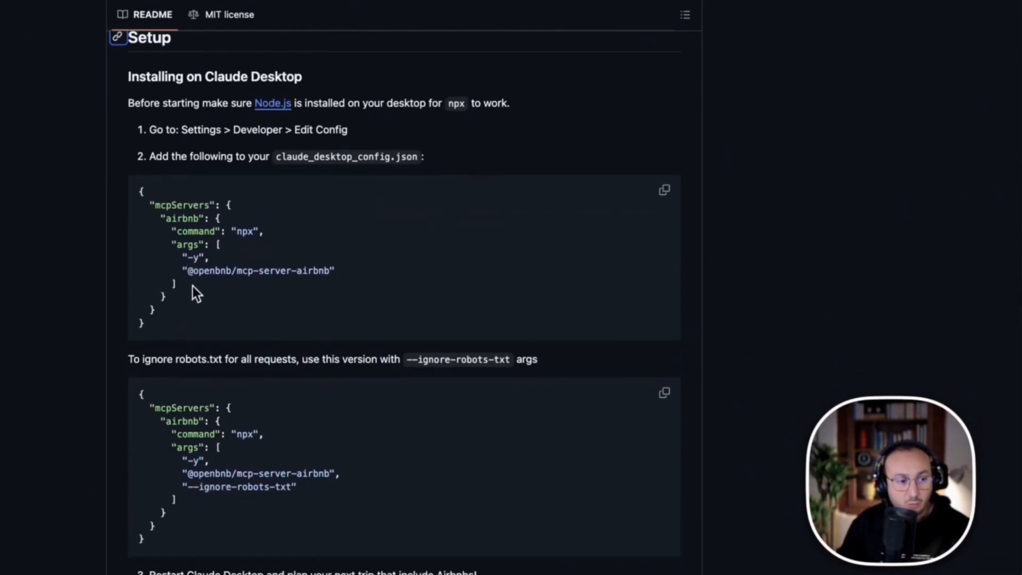
click(141, 189)
drag(146, 193, 270, 317)
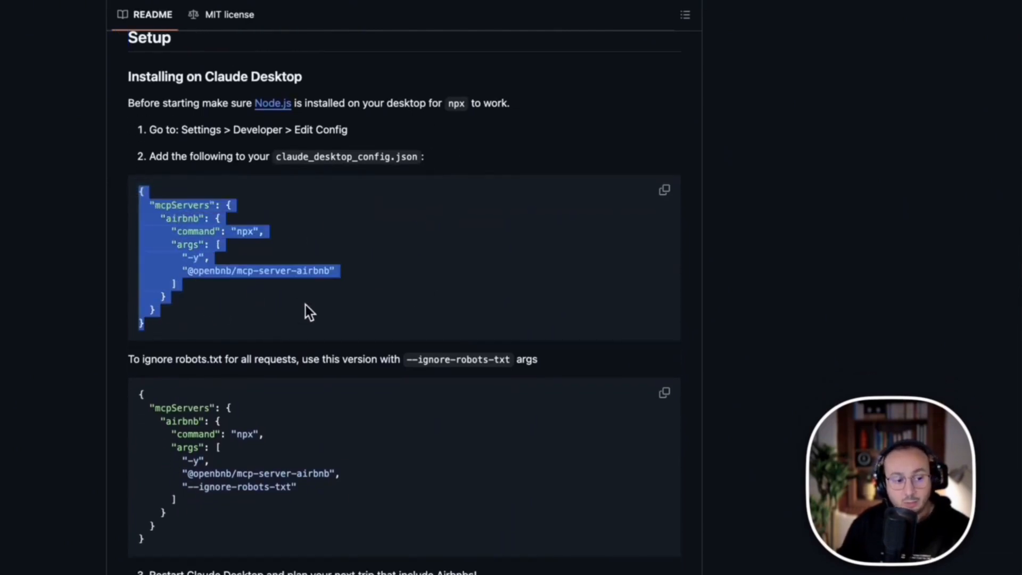
scroll(306, 304, down, 1)
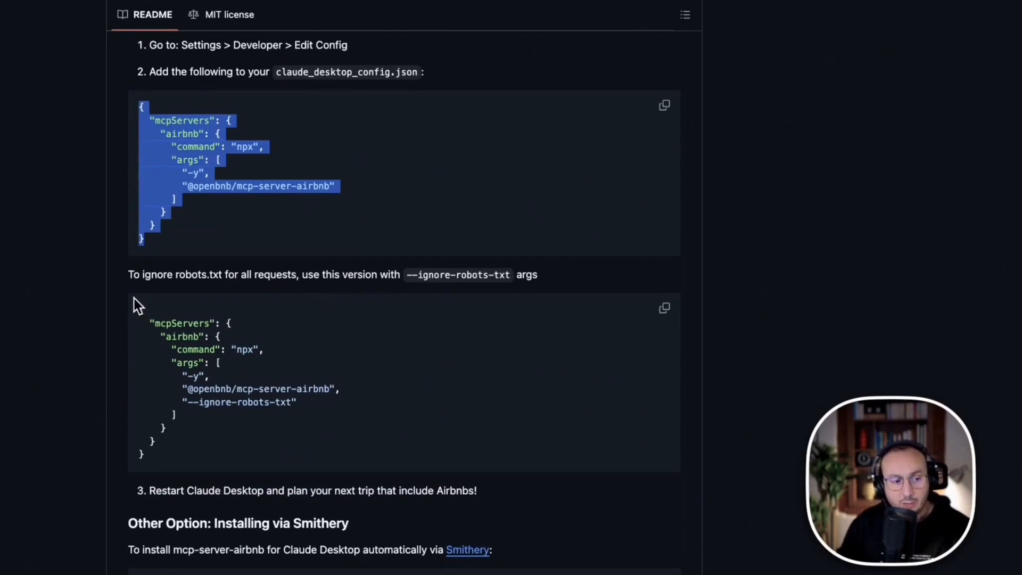
scroll(352, 327, down, 1)
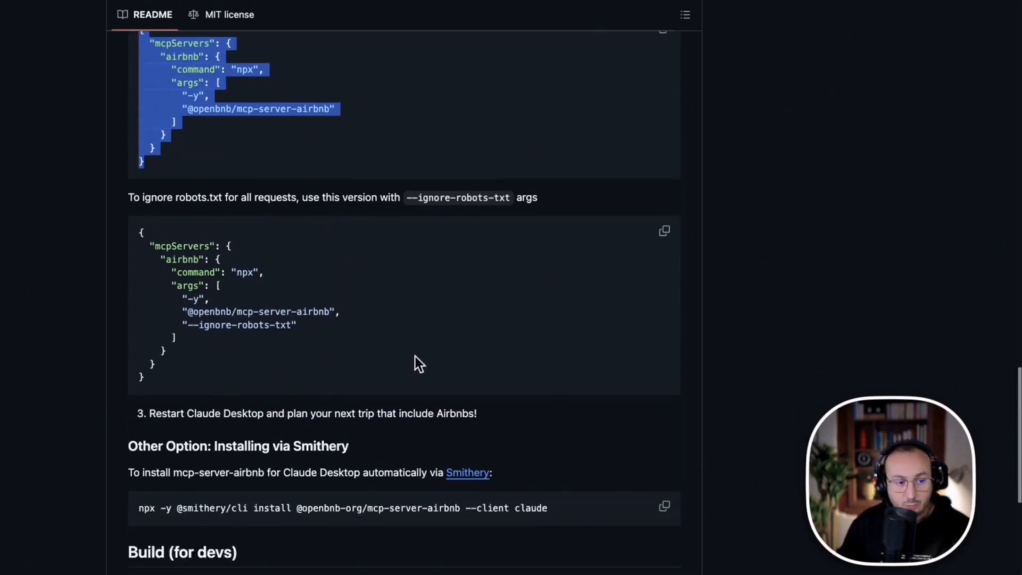
scroll(299, 302, up, 2)
click(347, 132)
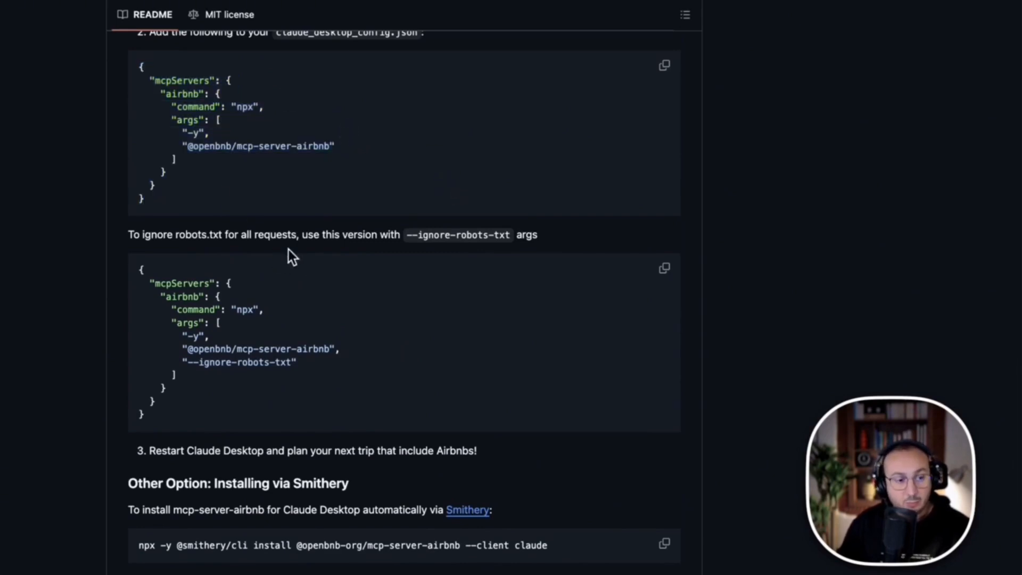
Copy npx from the --ignore-robots-txt configuration in the Airbnb README and set it as the credential's Command.
scroll(318, 312, down, 3)
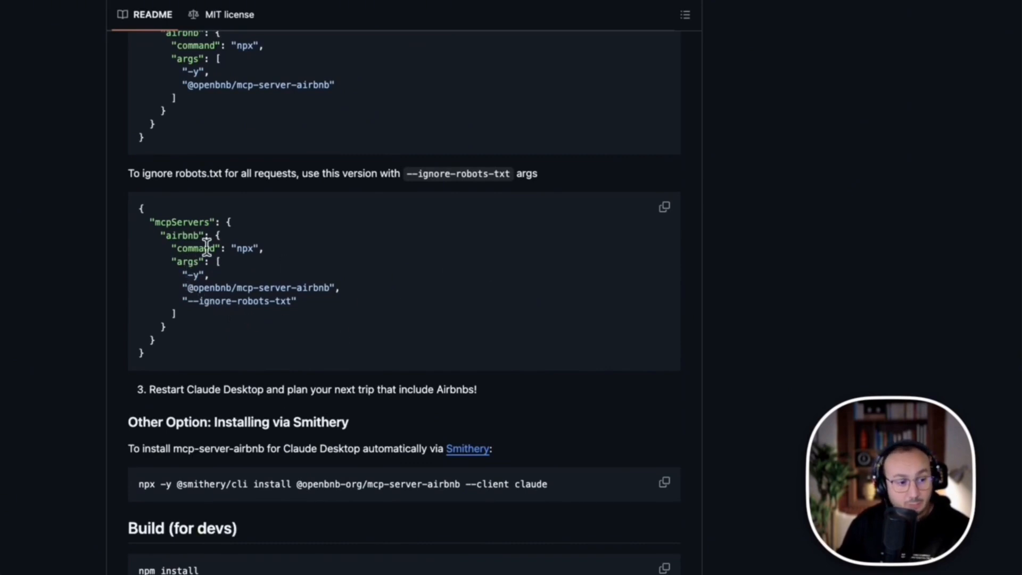
drag(236, 249, 251, 249)
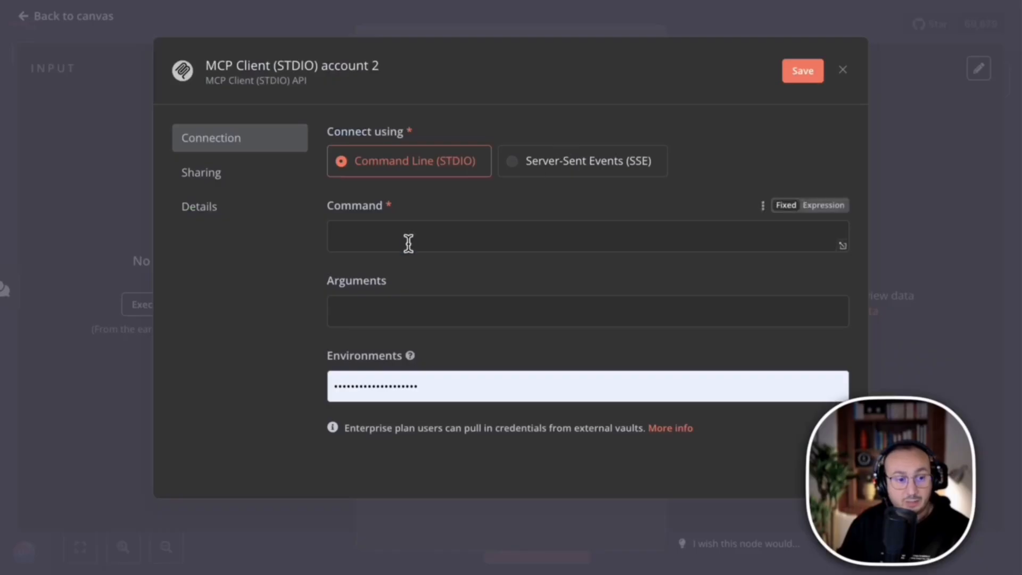
click(408, 244)
key(ctrl+v)
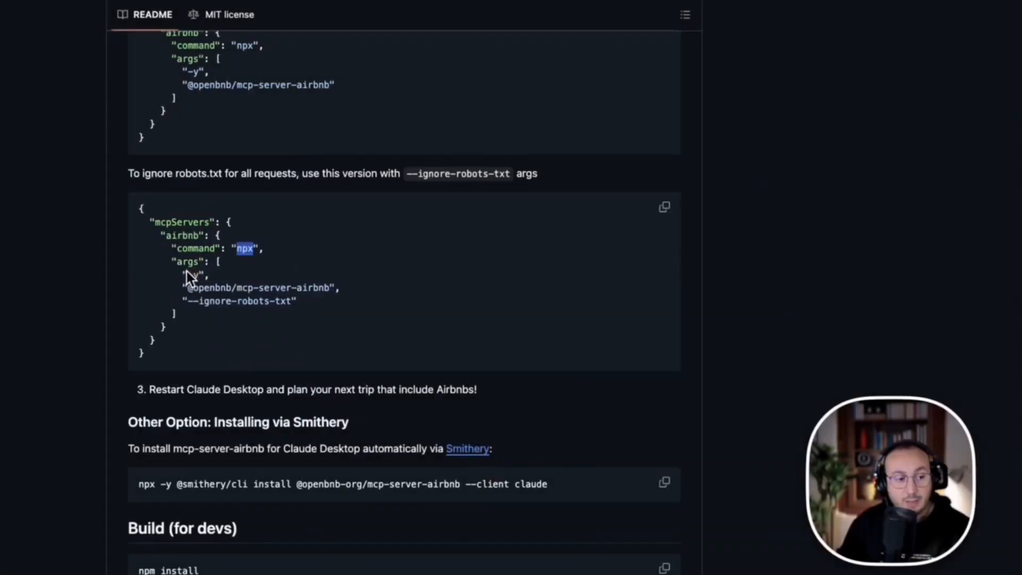
drag(187, 275, 200, 275)
key(ctrl+c)
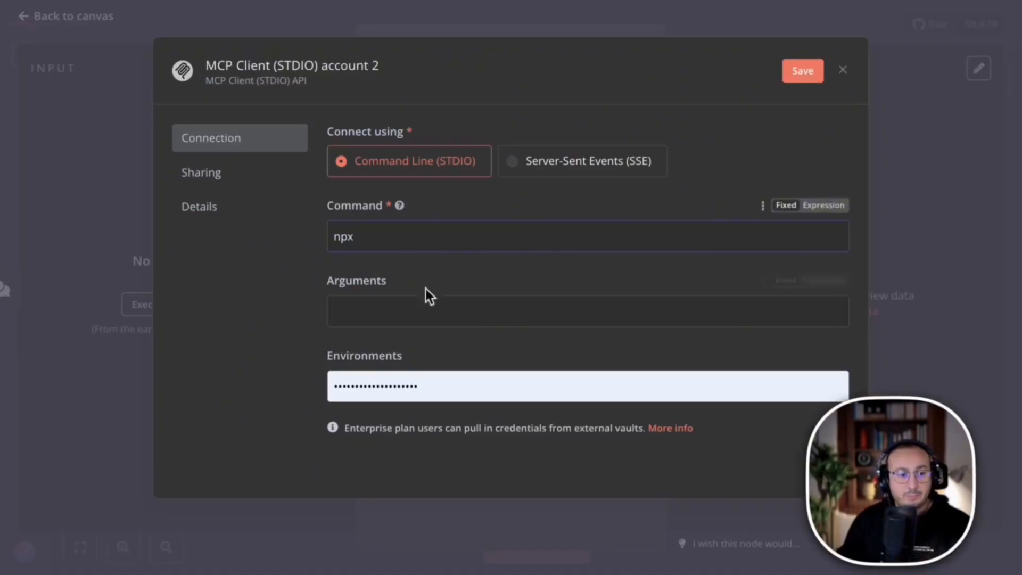
click(415, 304)
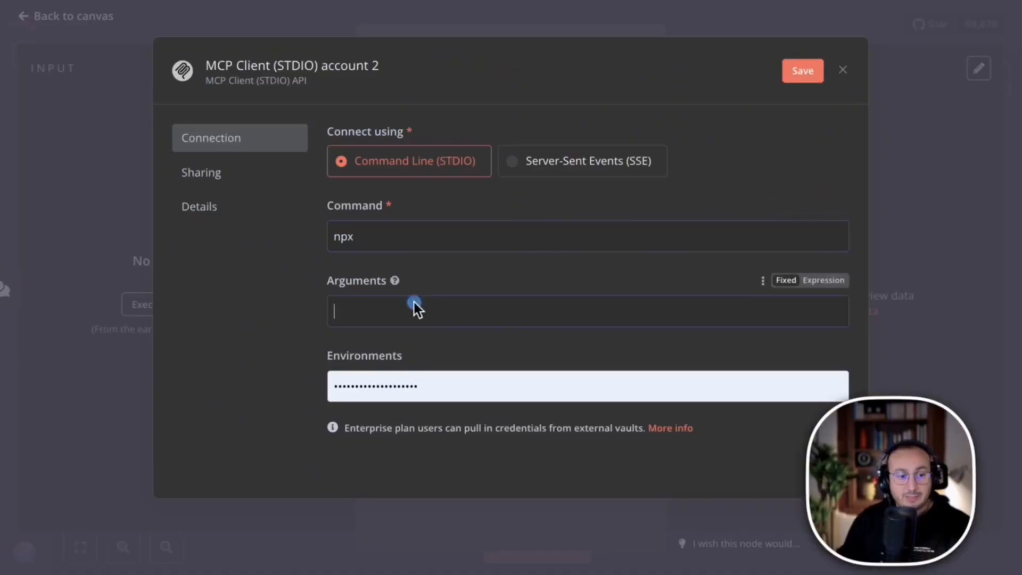
key(ctrl+v)
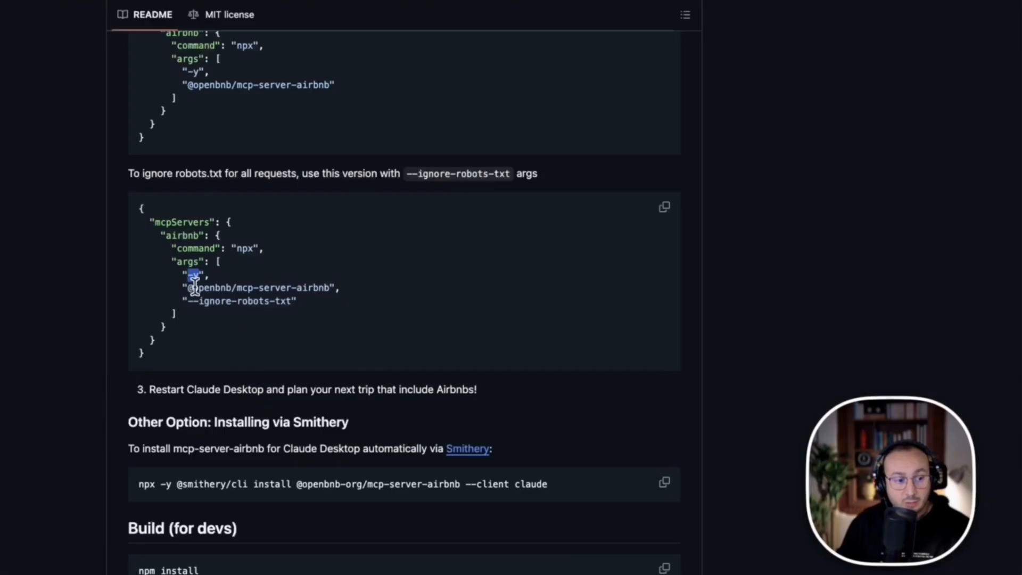
drag(188, 288, 330, 287)
key(ctrl+c)
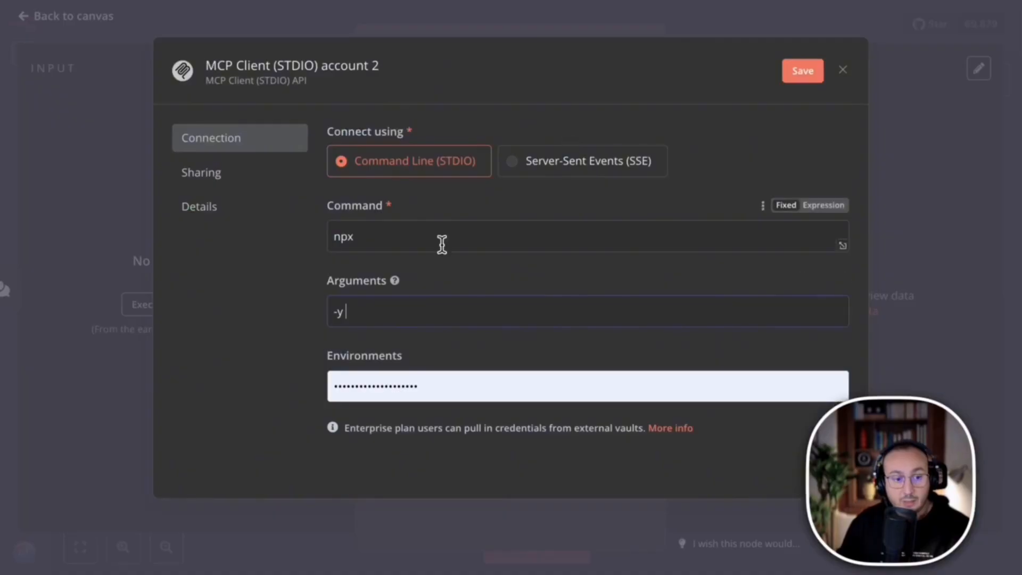
key(ctrl+v)
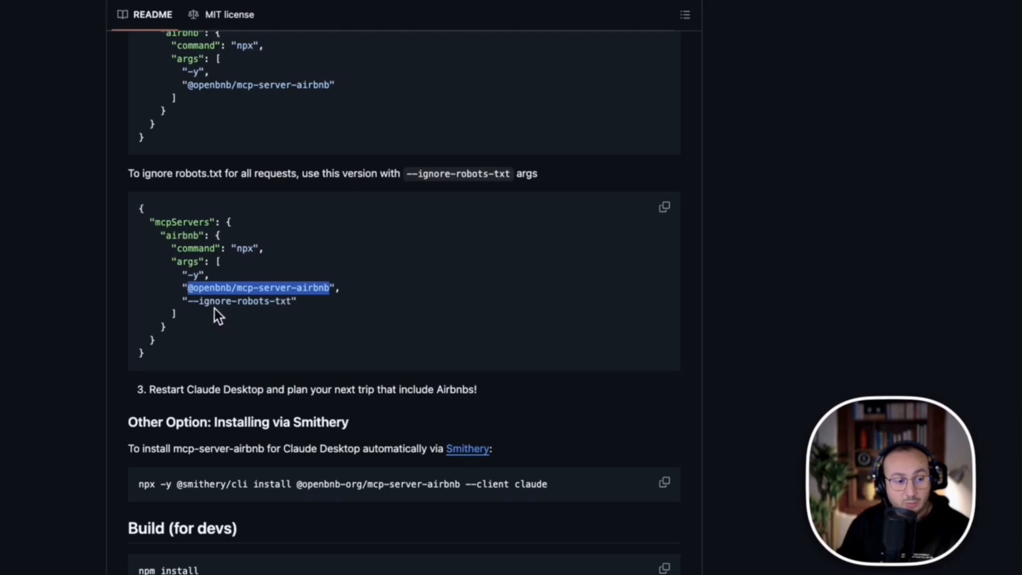
drag(188, 301, 292, 302)
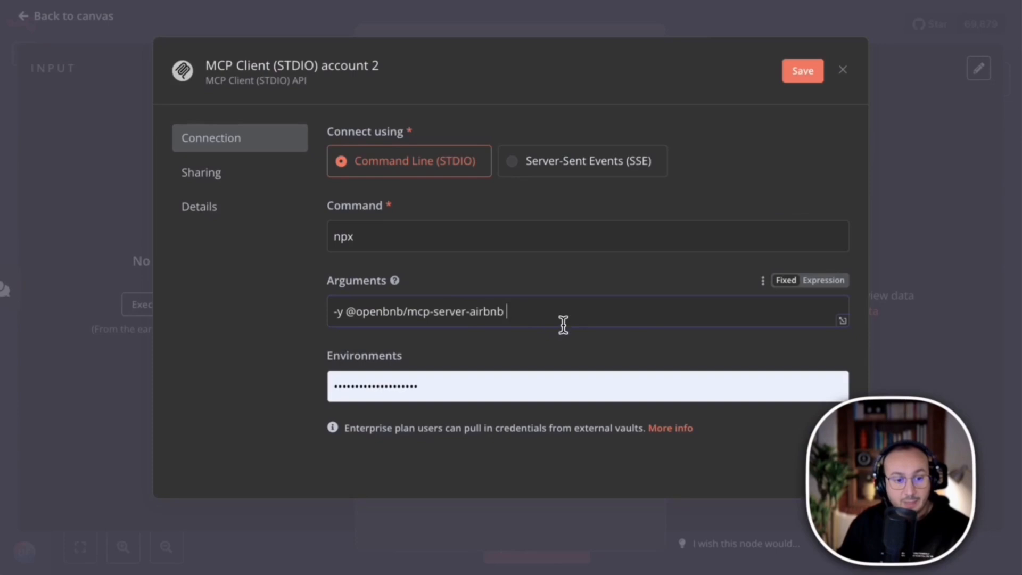
text(--ignore-robots-txt)
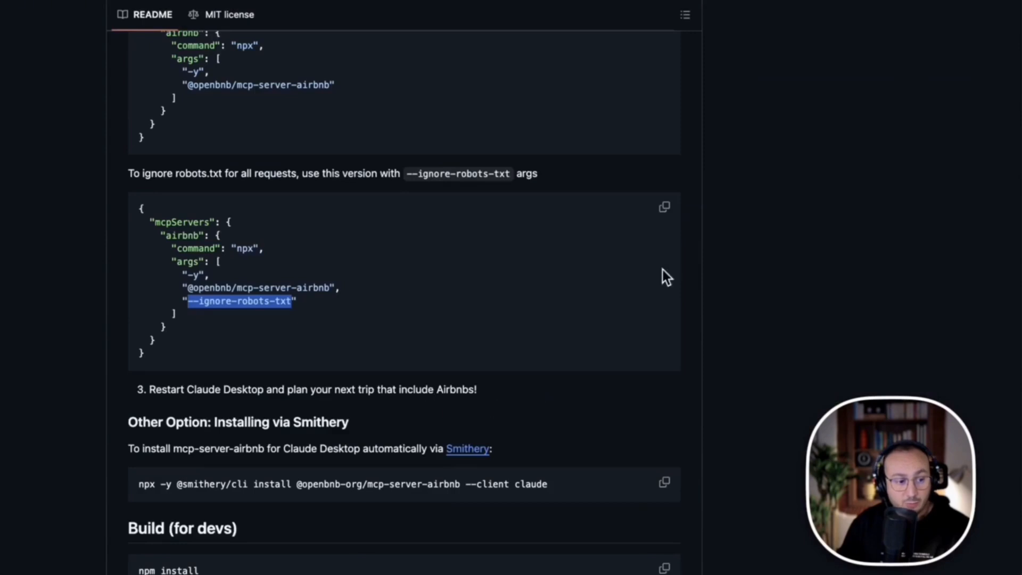
Review the rest of the Airbnb README, including the Smithery installation and Build sections, against the --ignore-robots-txt configuration.
scroll(720, 283, up, 1)
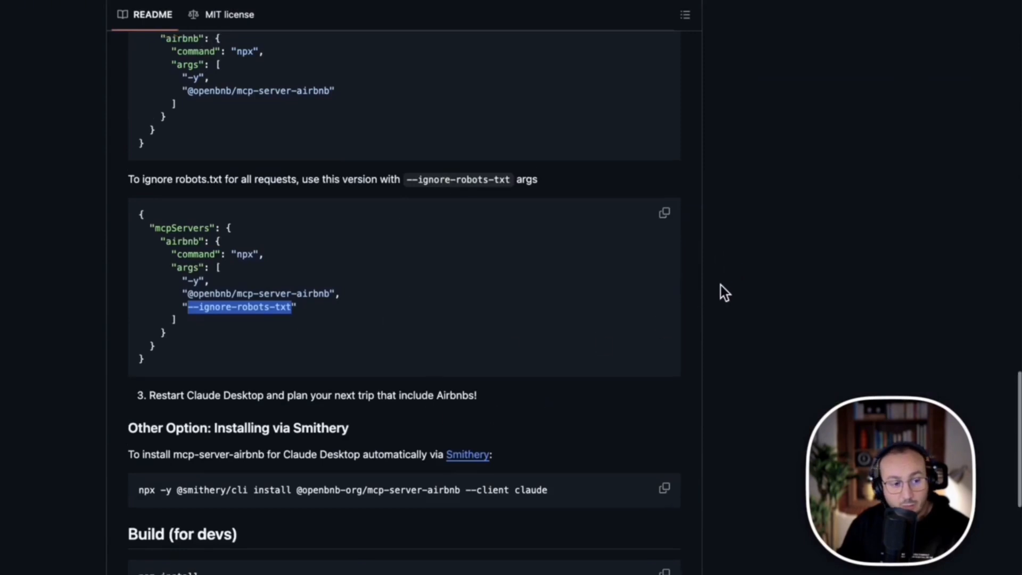
scroll(720, 290, down, 4)
scroll(720, 290, down, 3)
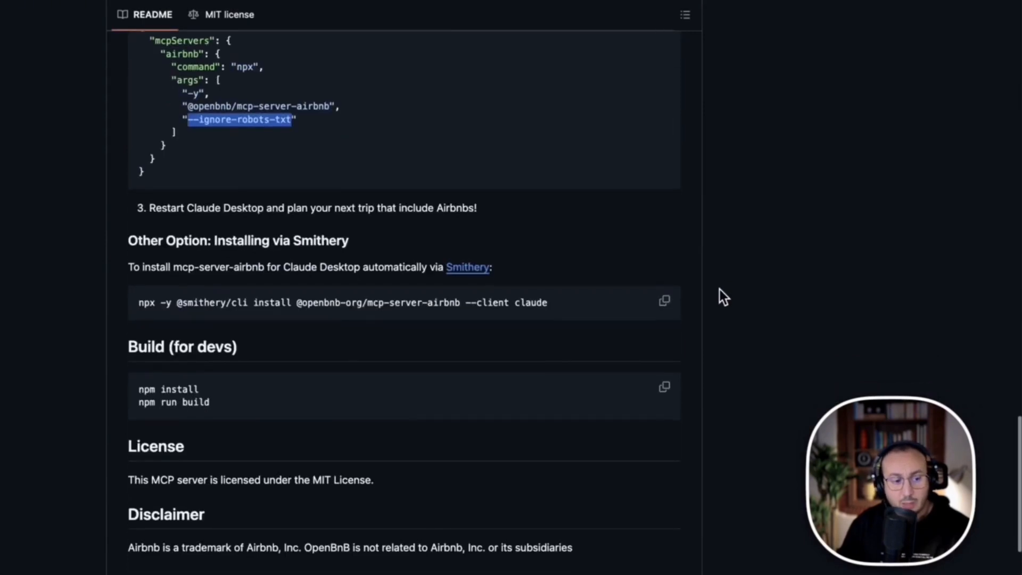
scroll(720, 289, up, 2)
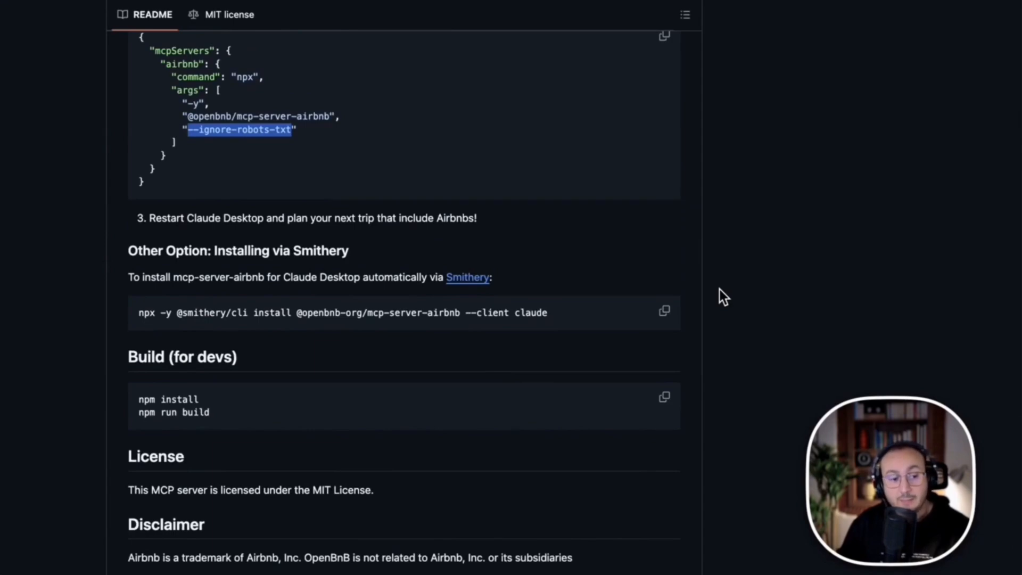
scroll(719, 290, up, 2)
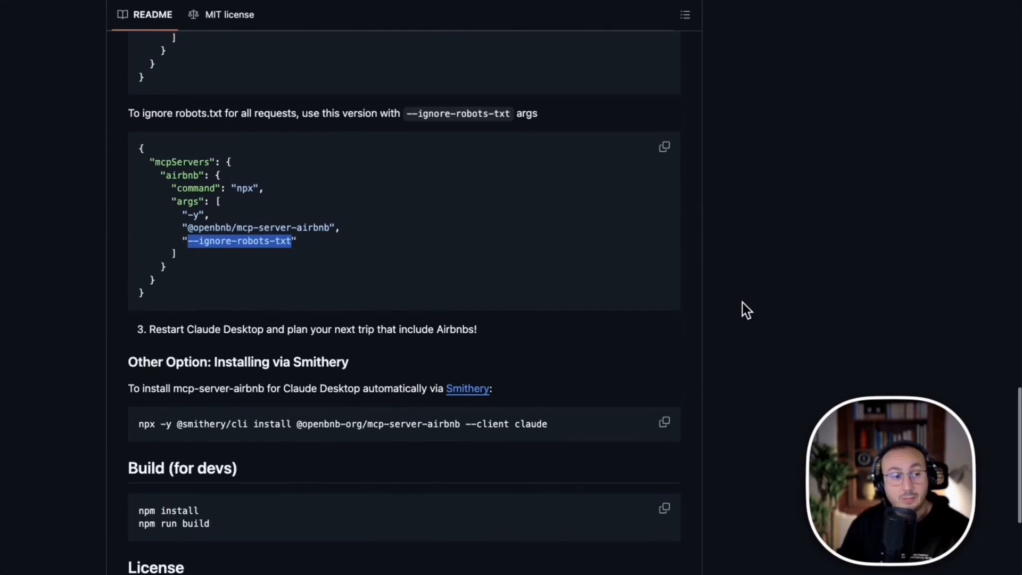
scroll(742, 302, up, 1)
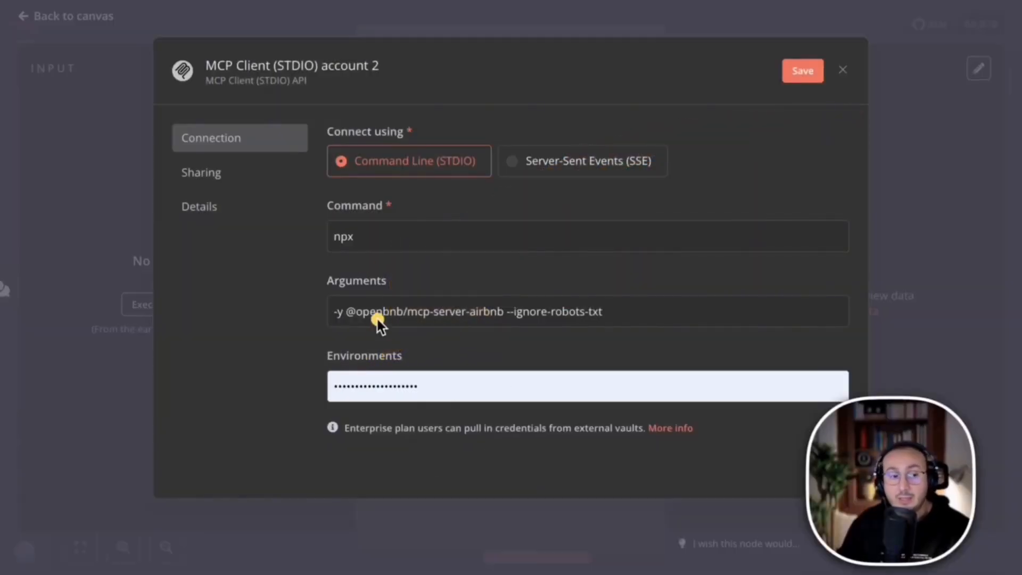
Rename the credential as AirBnb List, save it and return to the MCP Client node's parameters.
click(263, 70)
drag(411, 68, 179, 73)
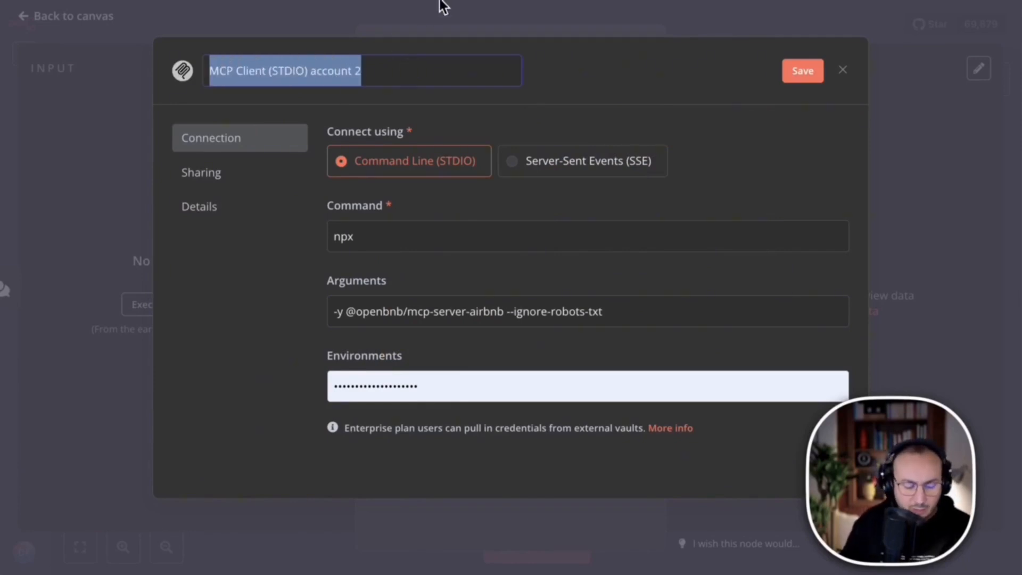
text(AirBnb)
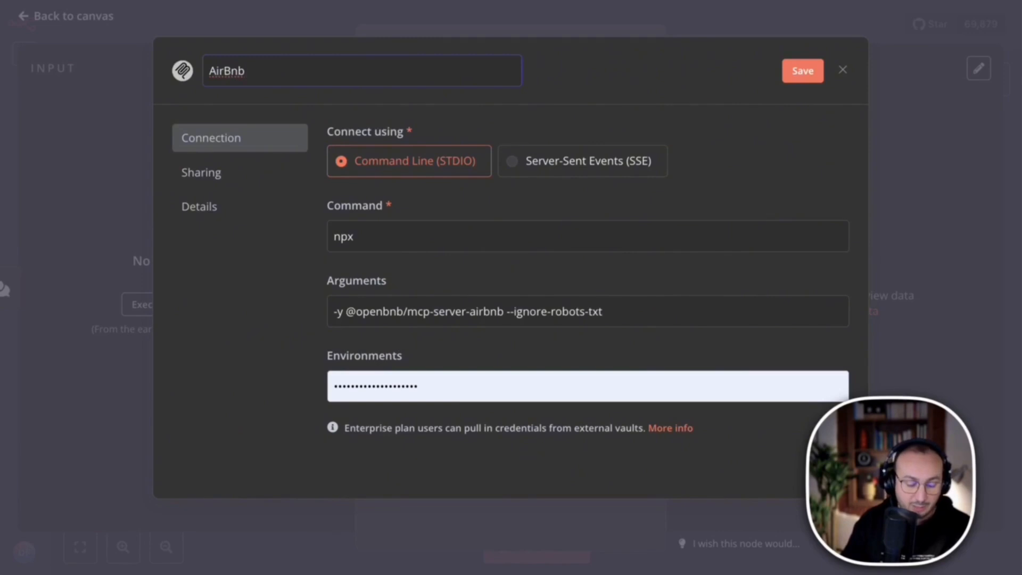
text(isty)
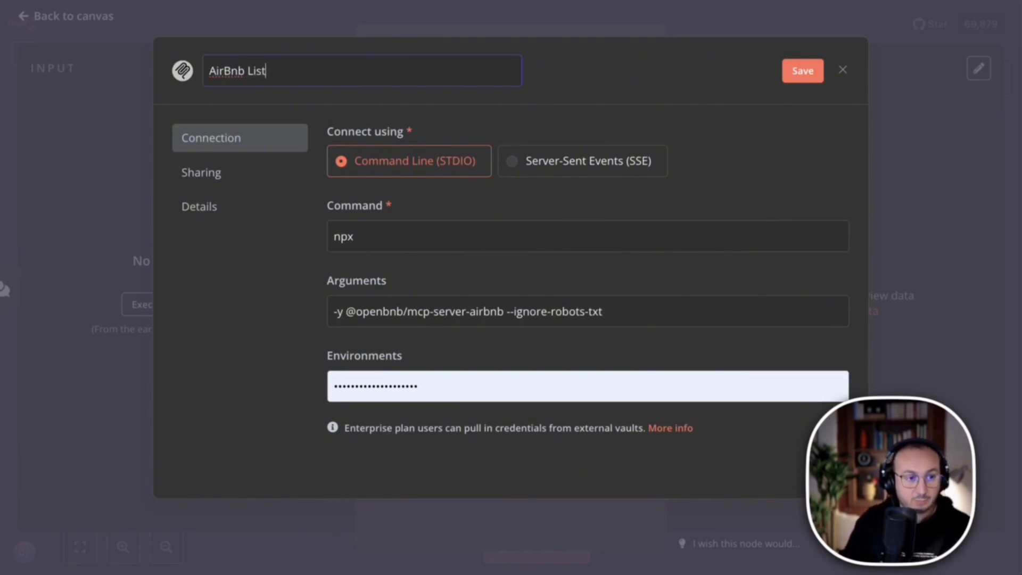
click(800, 66)
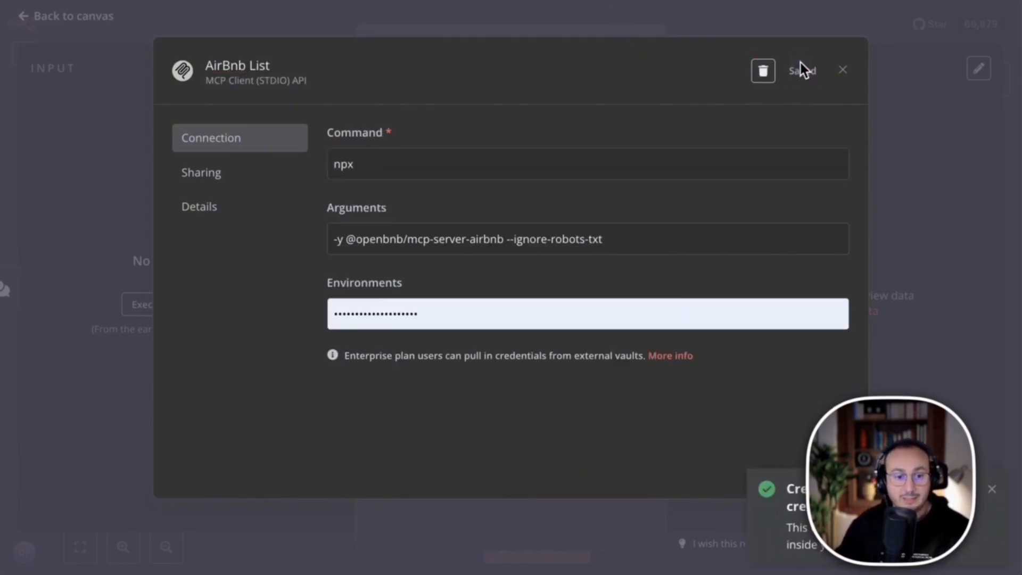
click(846, 73)
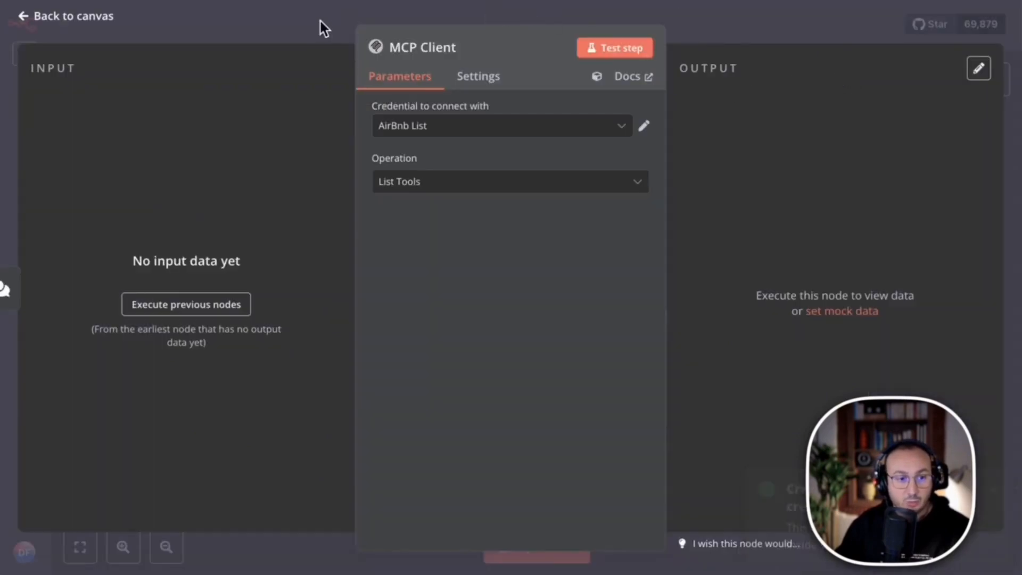
Check the available operations, keep List Tools and try to test the MCP Client node.
click(398, 184)
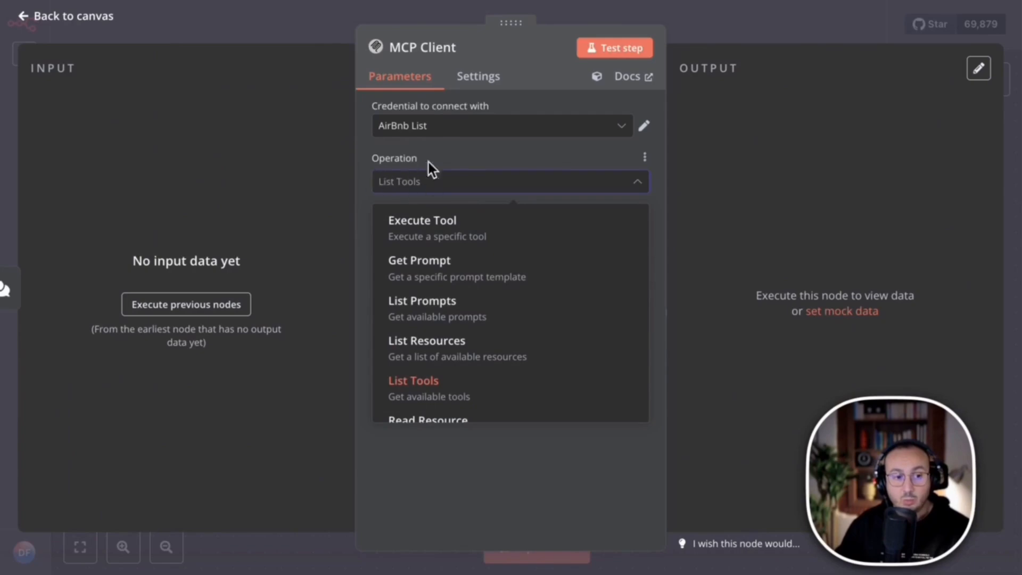
click(463, 149)
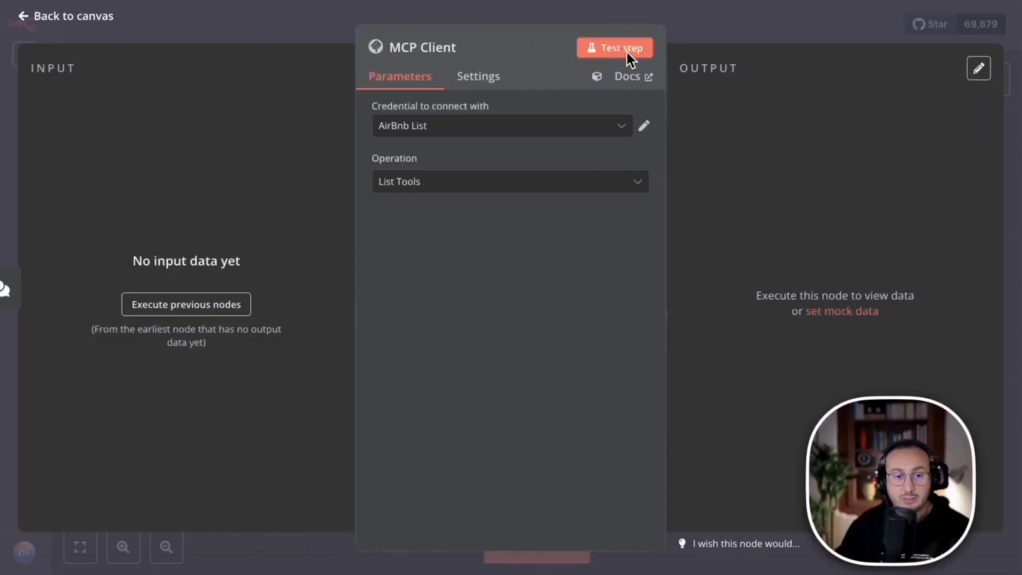
click(627, 50)
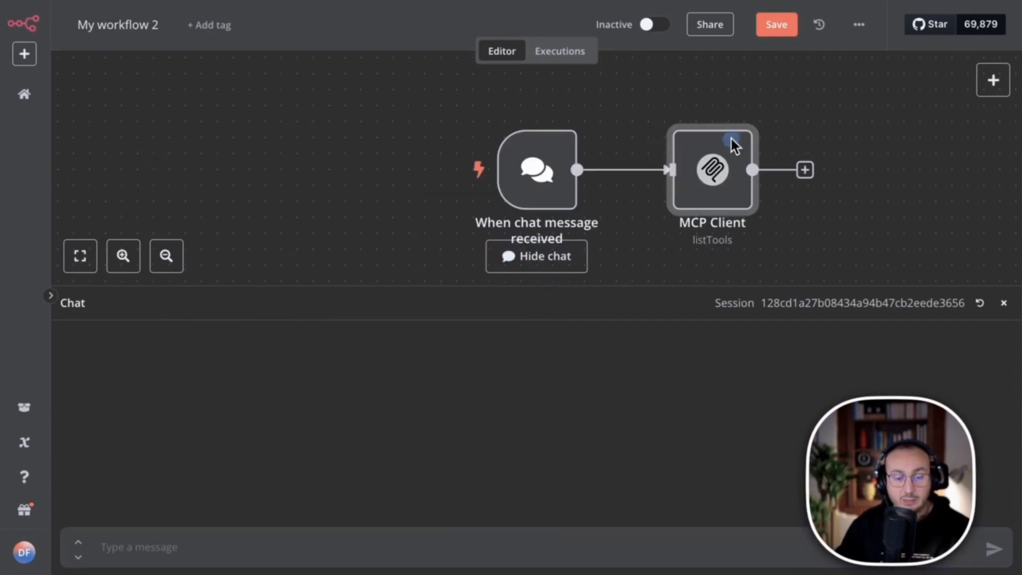
Reopen the MCP Client node, check its settings and try the List Tools test again.
right_click(714, 166)
click(745, 182)
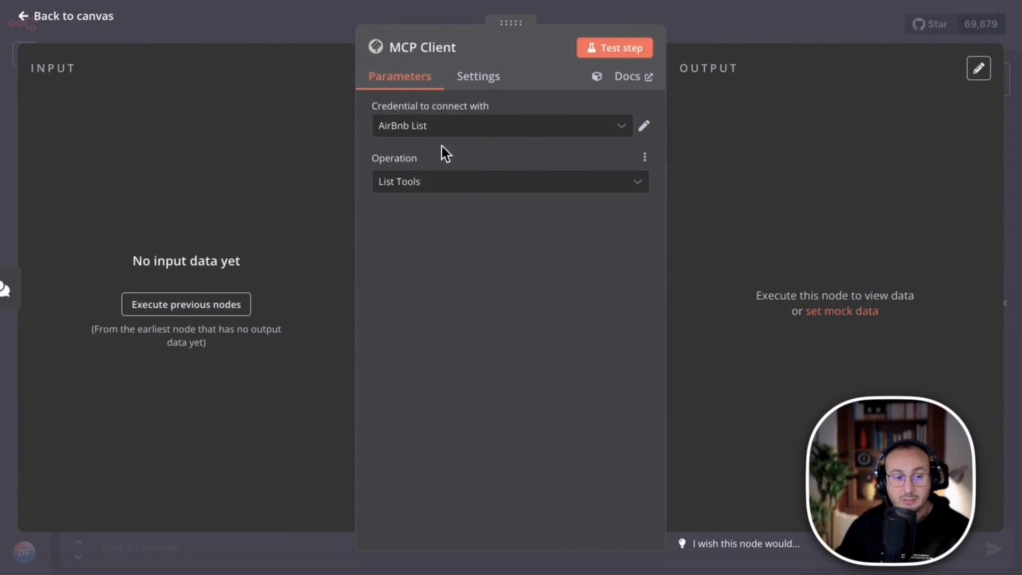
click(487, 80)
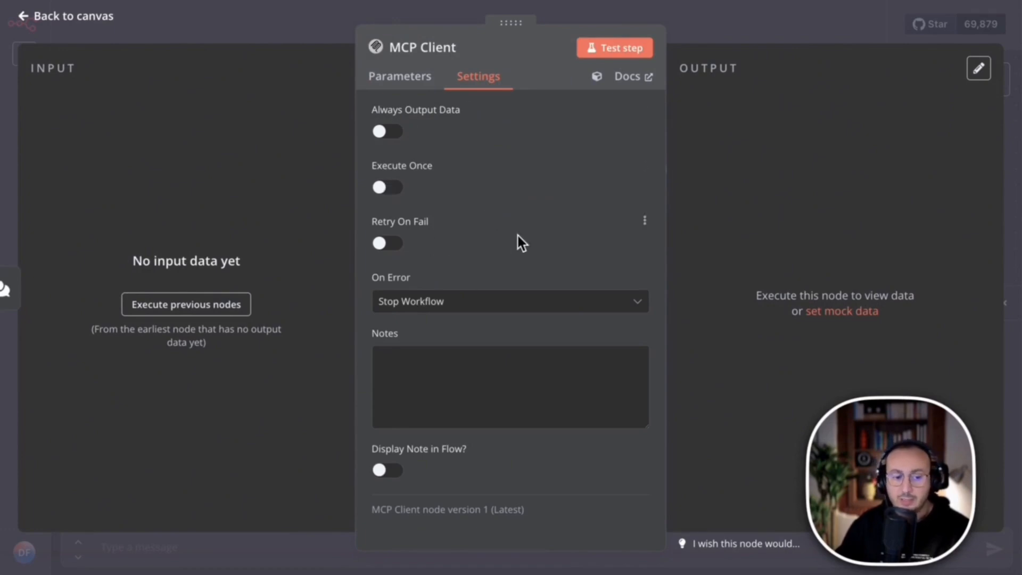
click(400, 82)
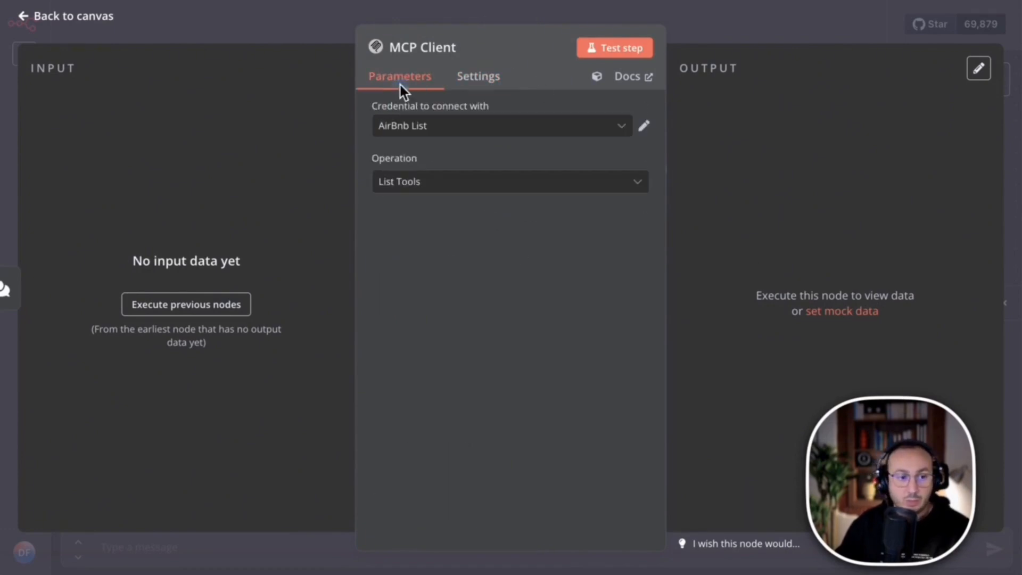
click(620, 45)
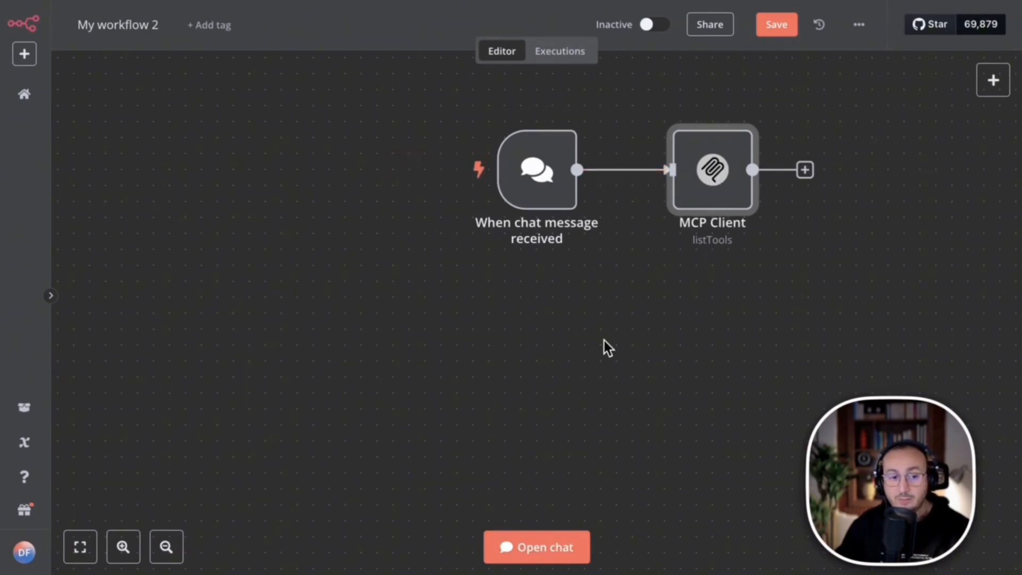
Delete the chat message trigger from the workflow and move the MCP Client node away from the first-step placeholder.
mouse_move(543, 160)
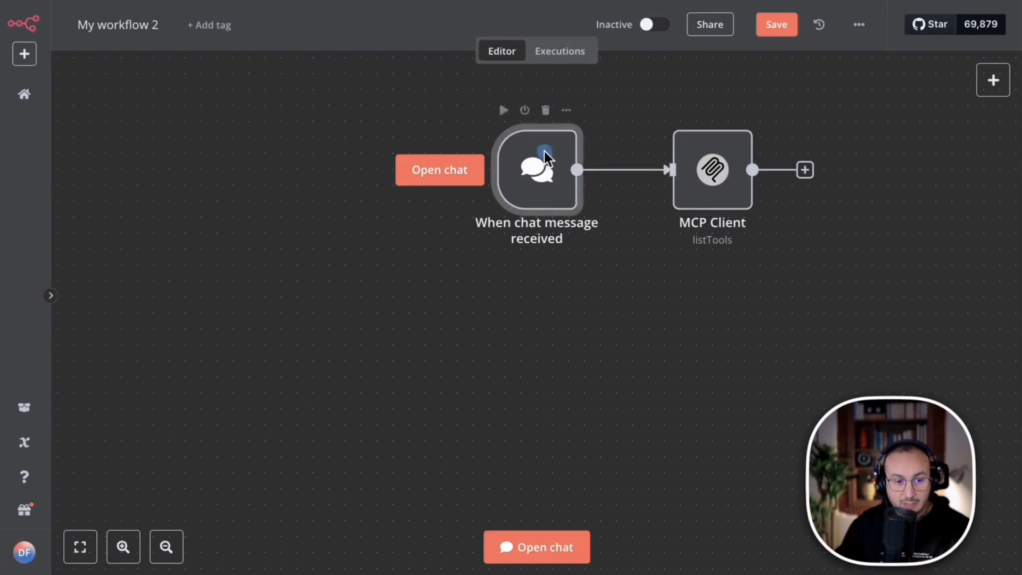
click(538, 551)
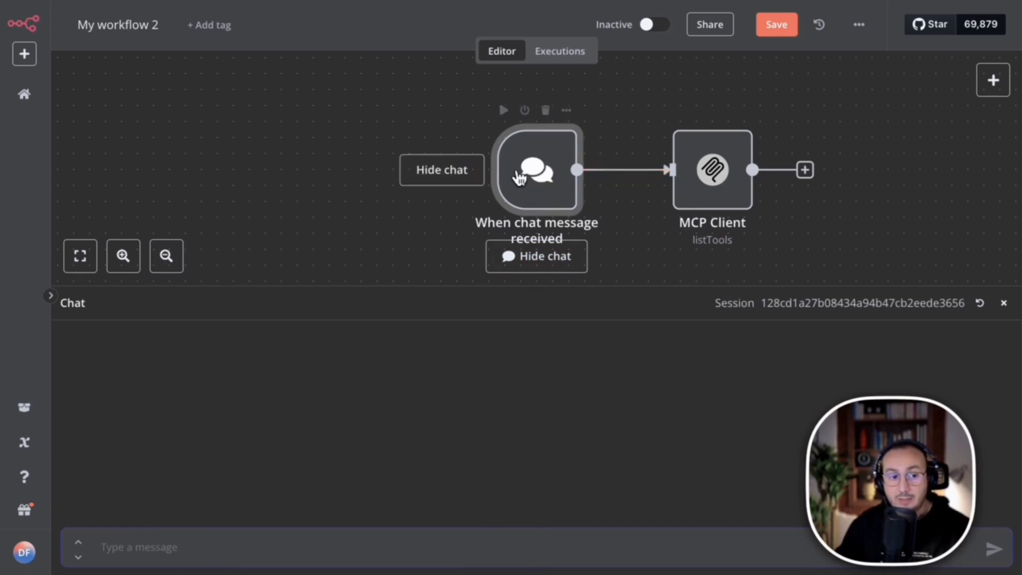
right_click(544, 166)
click(545, 109)
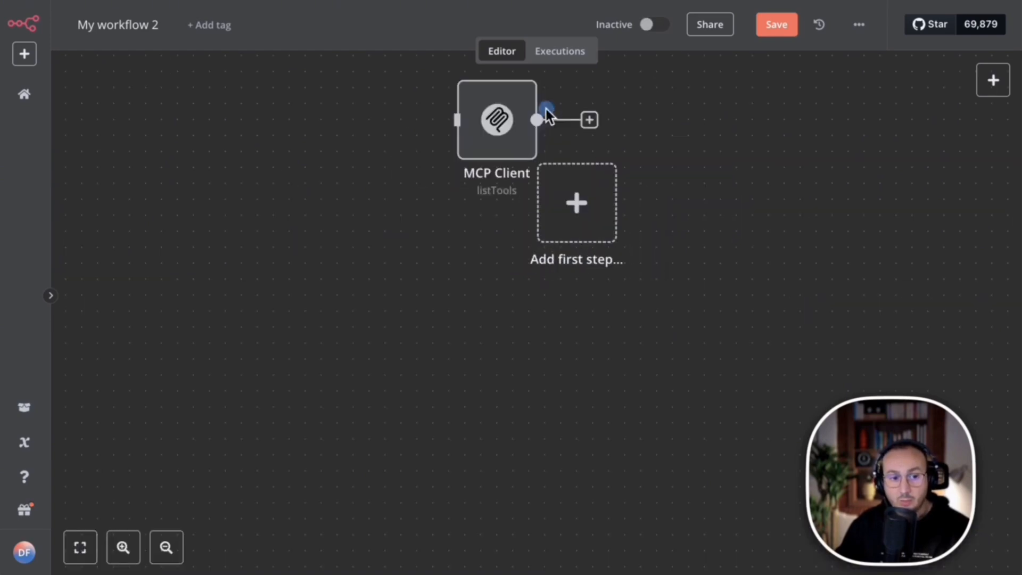
drag(497, 125, 372, 287)
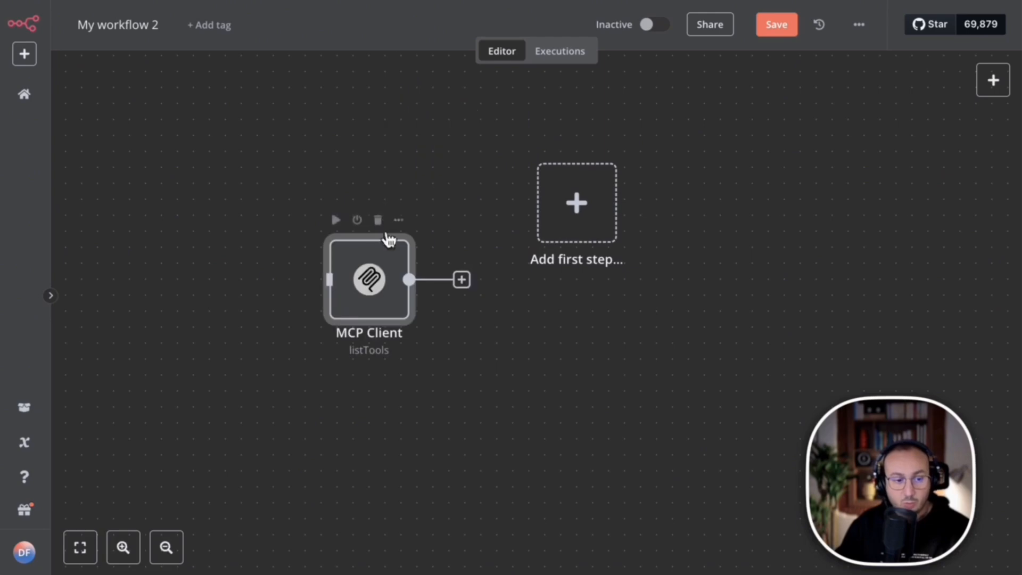
Open the unconnected MCP Client node and test it on its own with the List Tools operation.
right_click(362, 277)
click(396, 296)
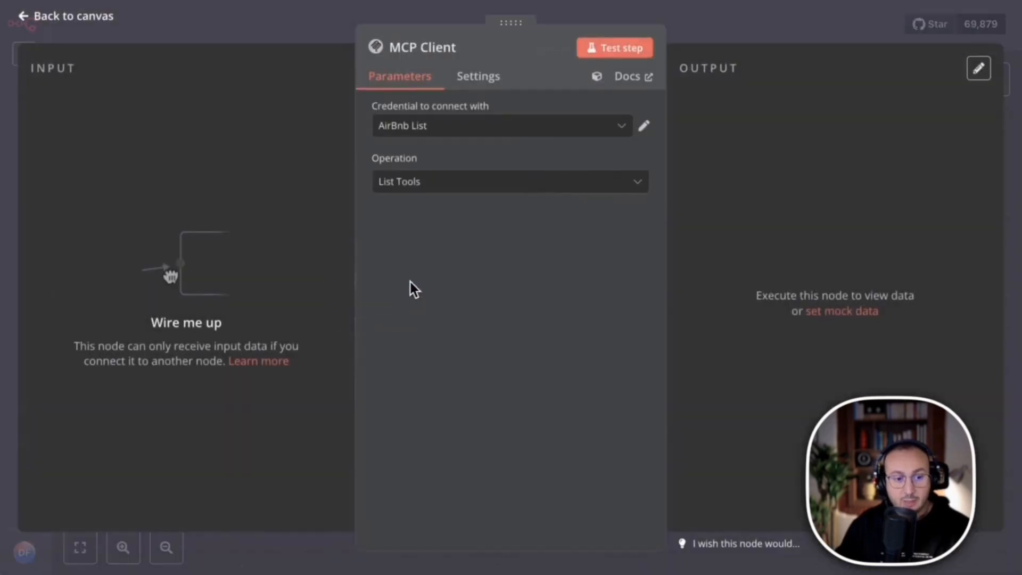
click(602, 50)
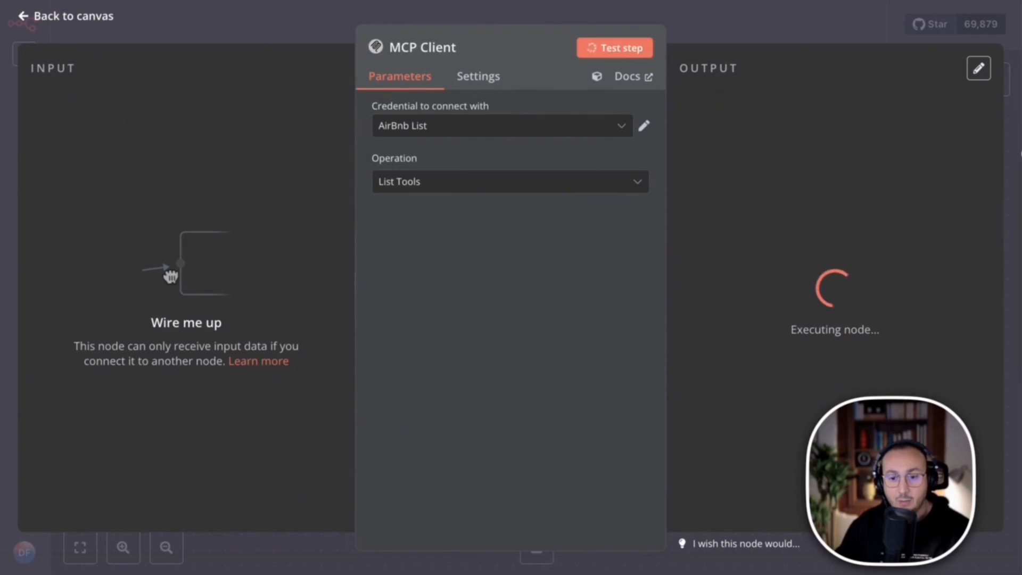
mouse_move(556, 30)
mouse_down()
mouse_move(784, 145)
mouse_move(796, 201)
mouse_up()
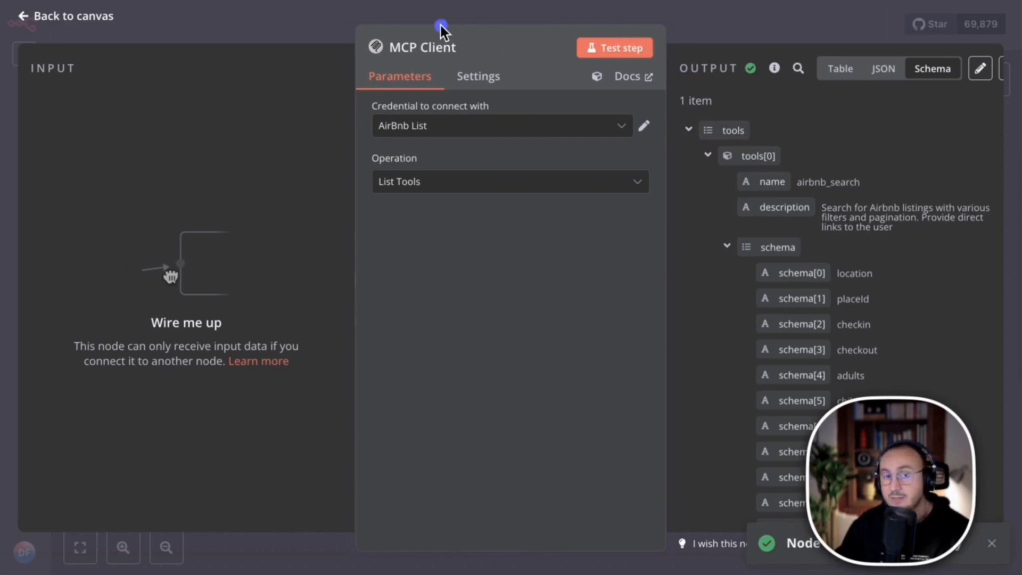
mouse_move(456, 21)
mouse_down()
mouse_move(743, 73)
mouse_move(743, 109)
mouse_up()
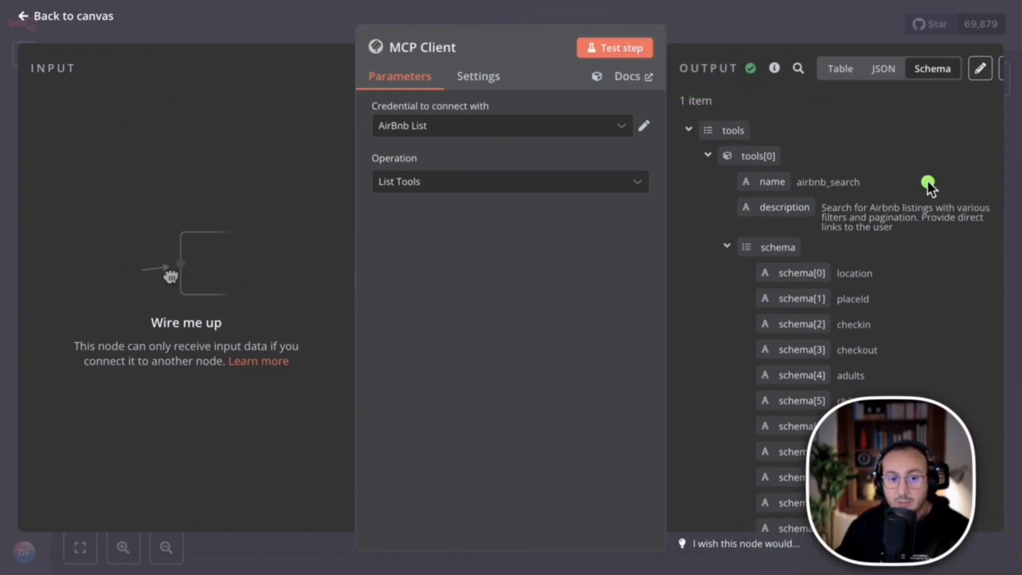
Examine the names, descriptions and schema parameters of both Airbnb tools in the MCP Client output, and return to the canvas.
key(ctrl+s)
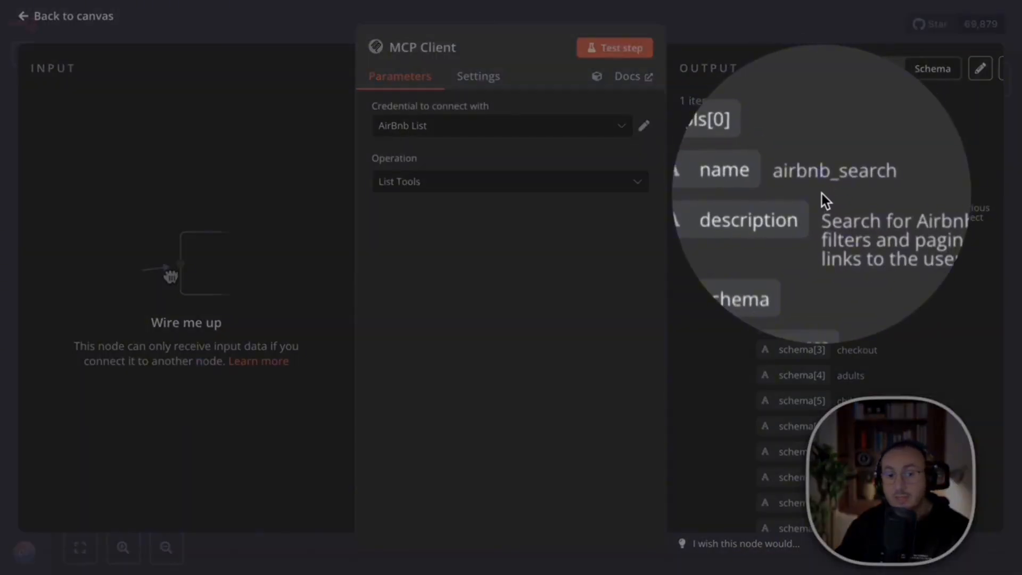
key(ctrl+s)
key(ctrl+s)
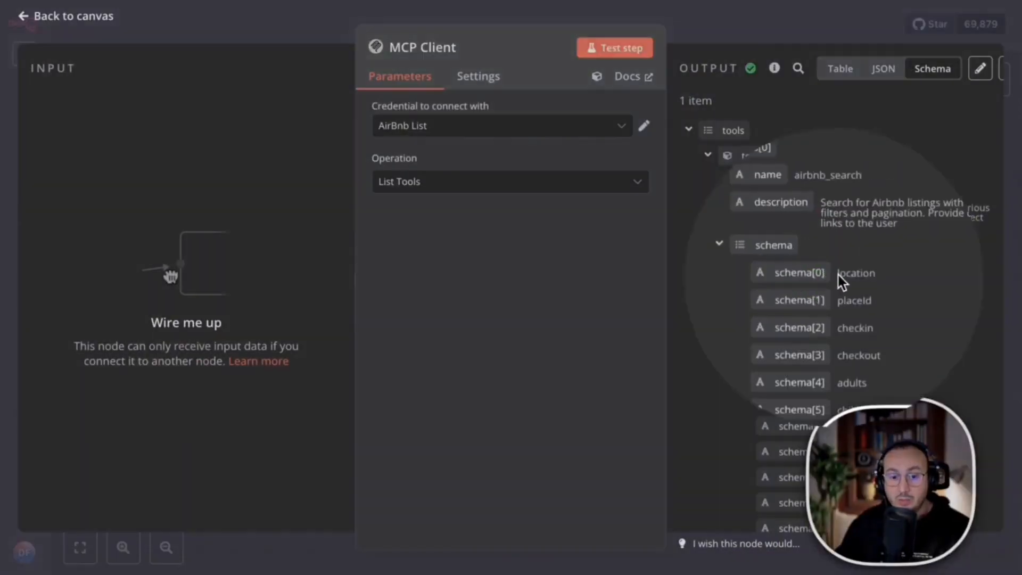
key(ctrl+s)
scroll(845, 301, down, 5)
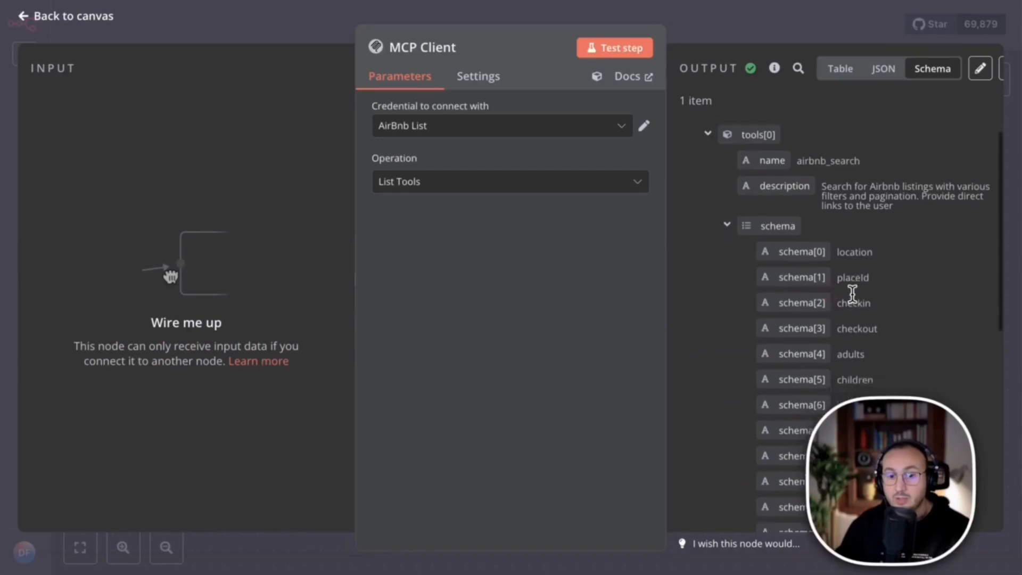
scroll(852, 294, down, 6)
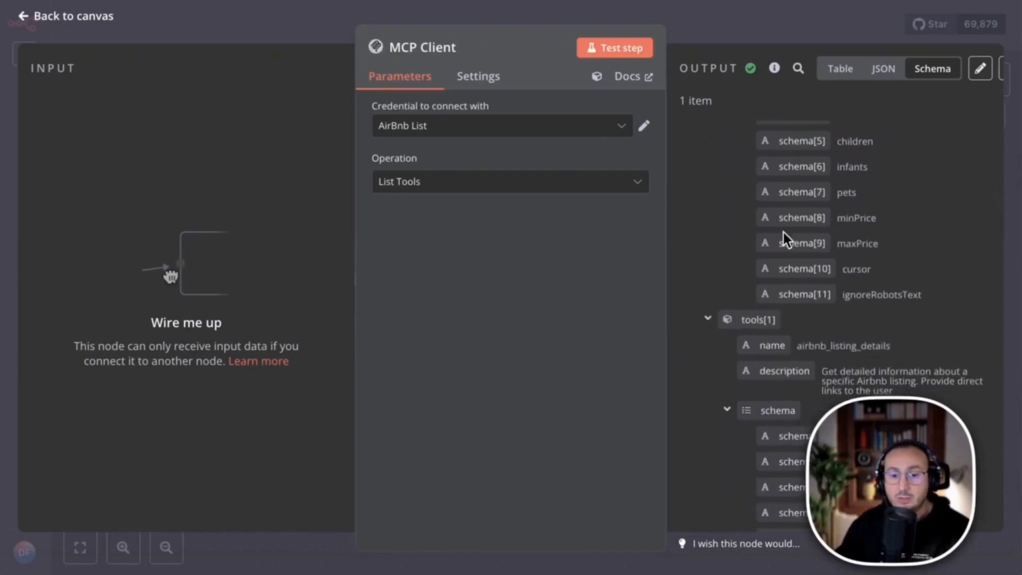
scroll(874, 225, down, 5)
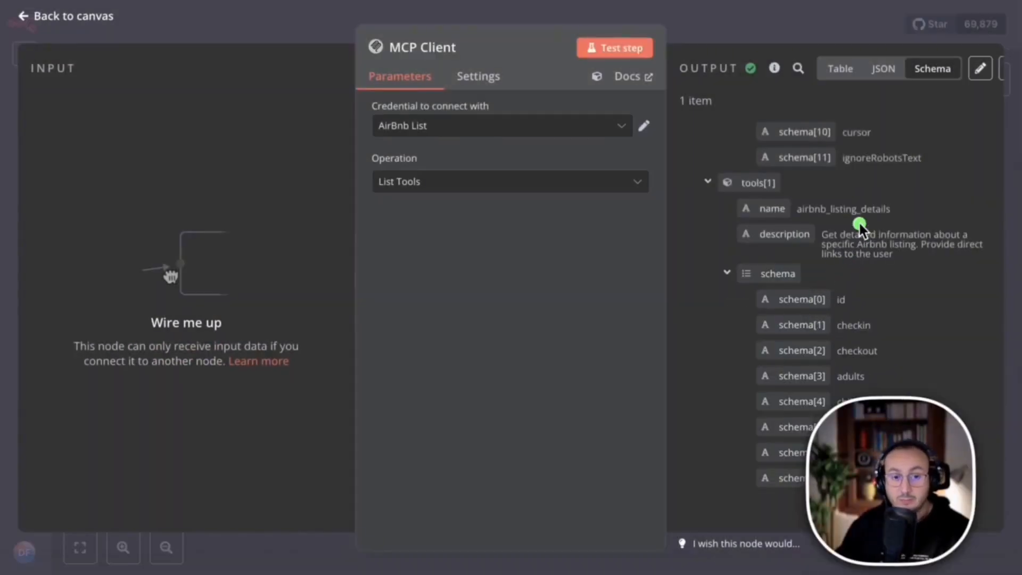
click(758, 18)
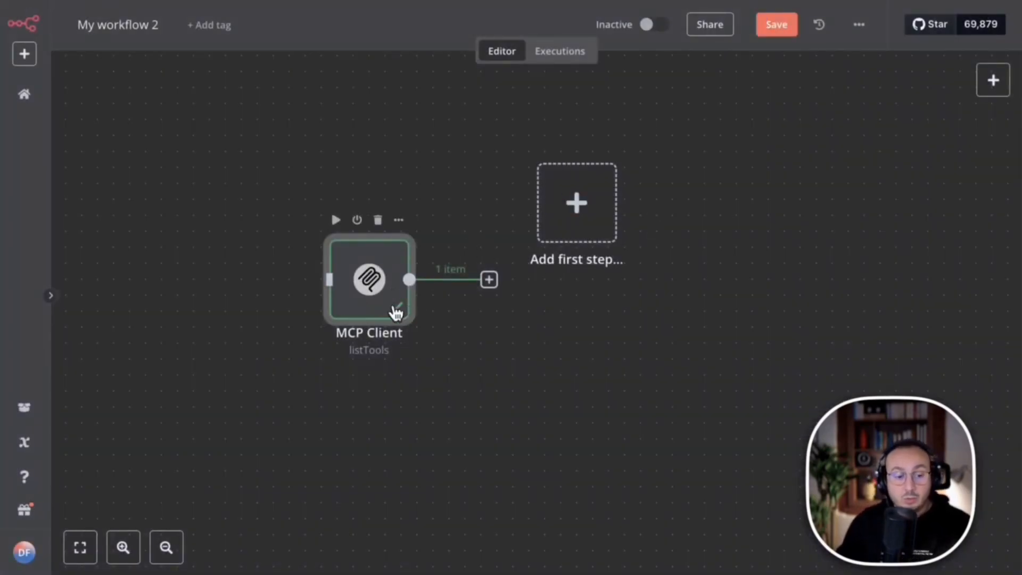
Reposition the MCP Client node and add a second MCP Client node after it with the Execute a tool action.
drag(351, 274, 337, 309)
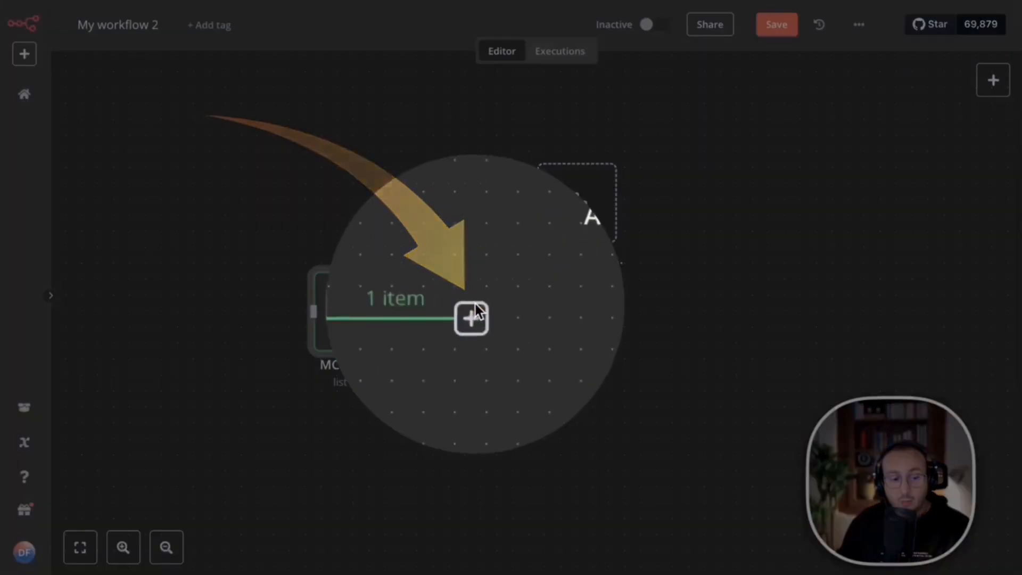
click(474, 311)
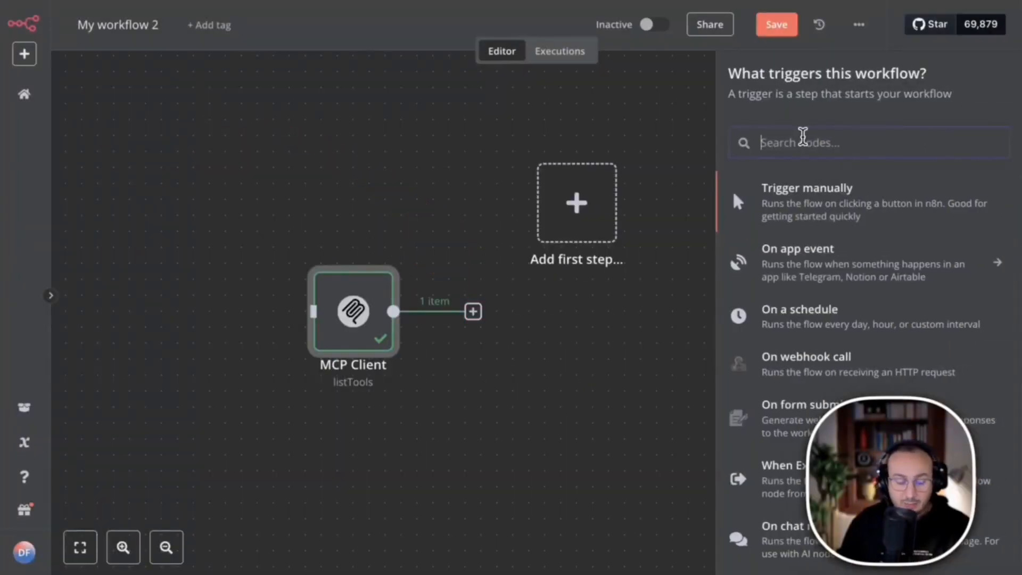
text(mcp)
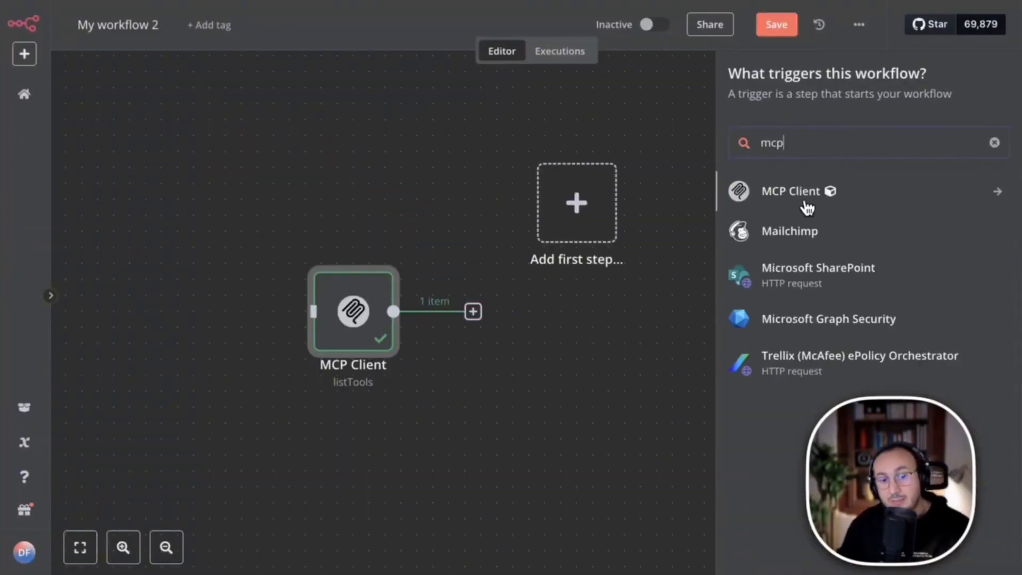
click(808, 207)
scroll(769, 335, down, 2)
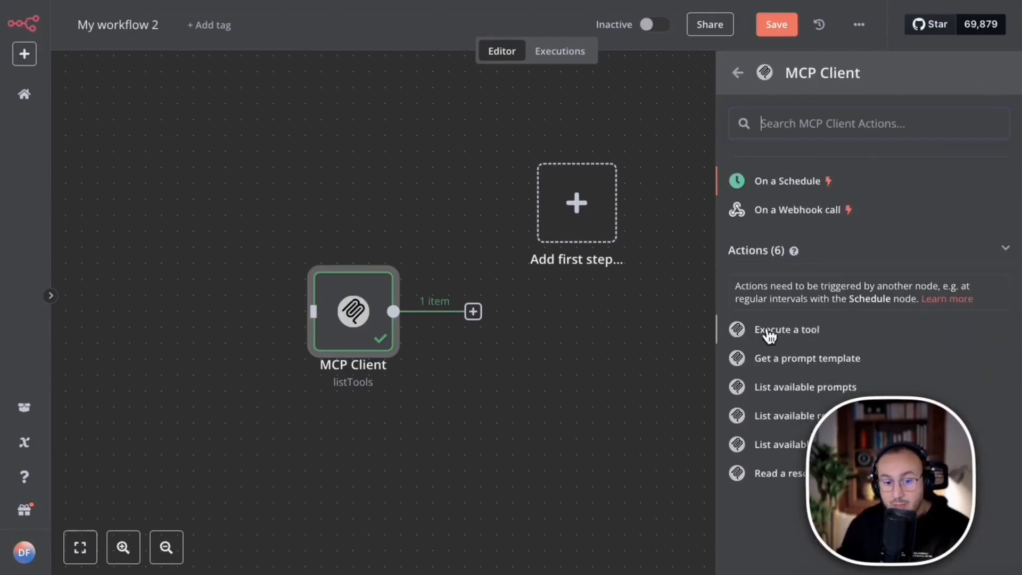
click(778, 327)
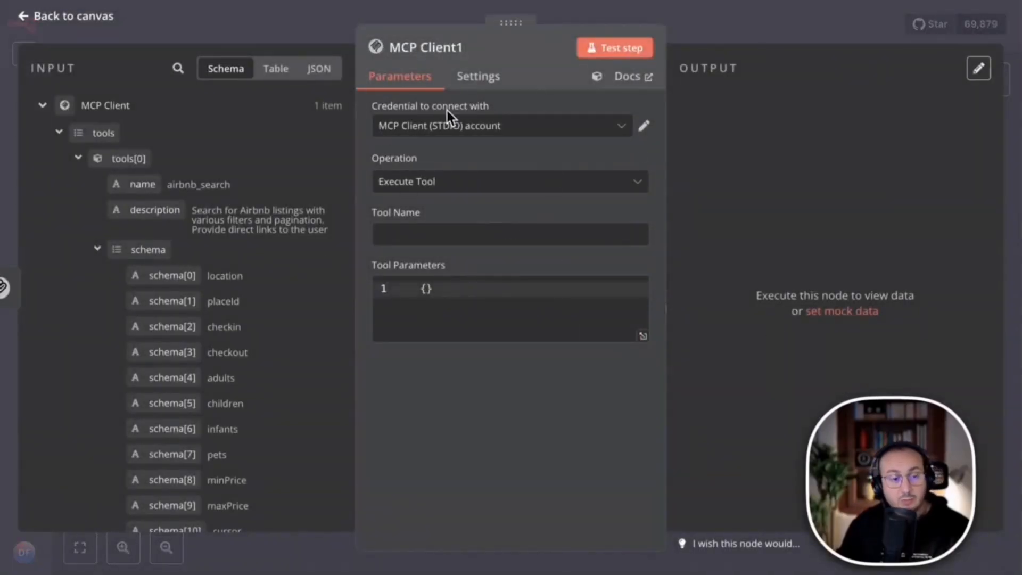
Rename the new MCP Client node to AirBnb Ex.
click(418, 51)
drag(541, 38, 464, 34)
text(AirBnb Ex)
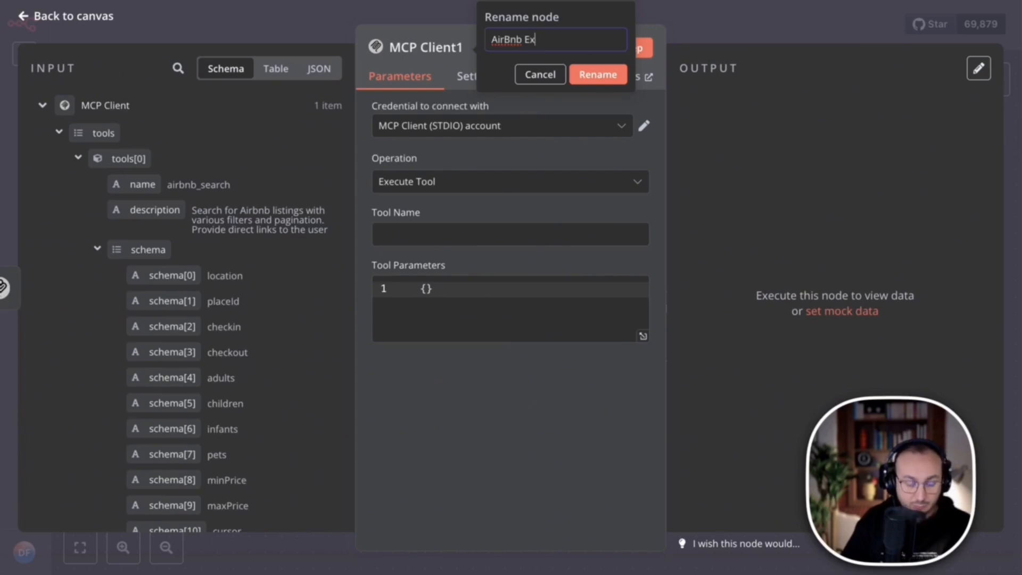
click(595, 75)
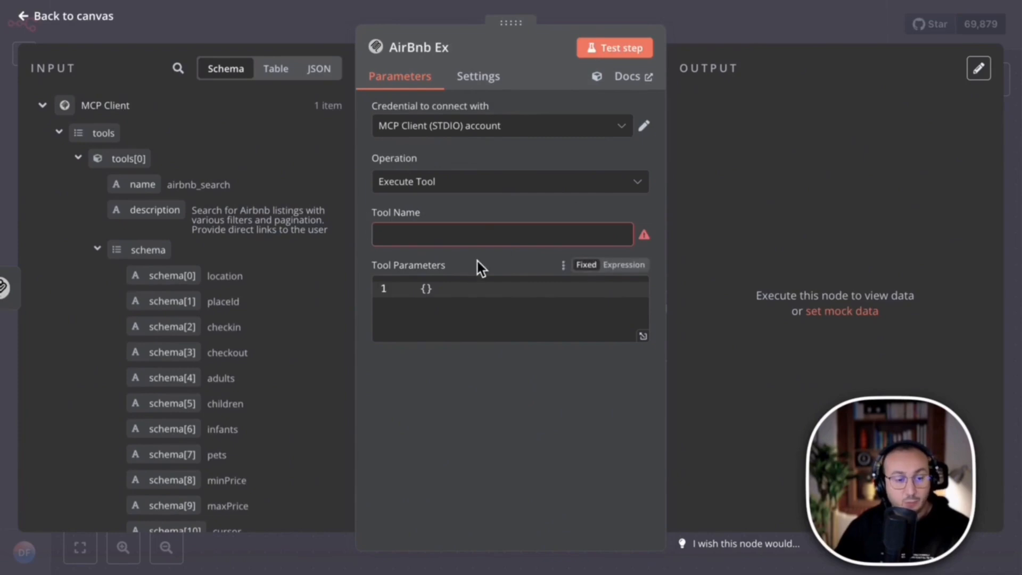
Map the Tool Name of AirBnb Ex to the name of tools[0] from the MCP Client input data.
click(399, 229)
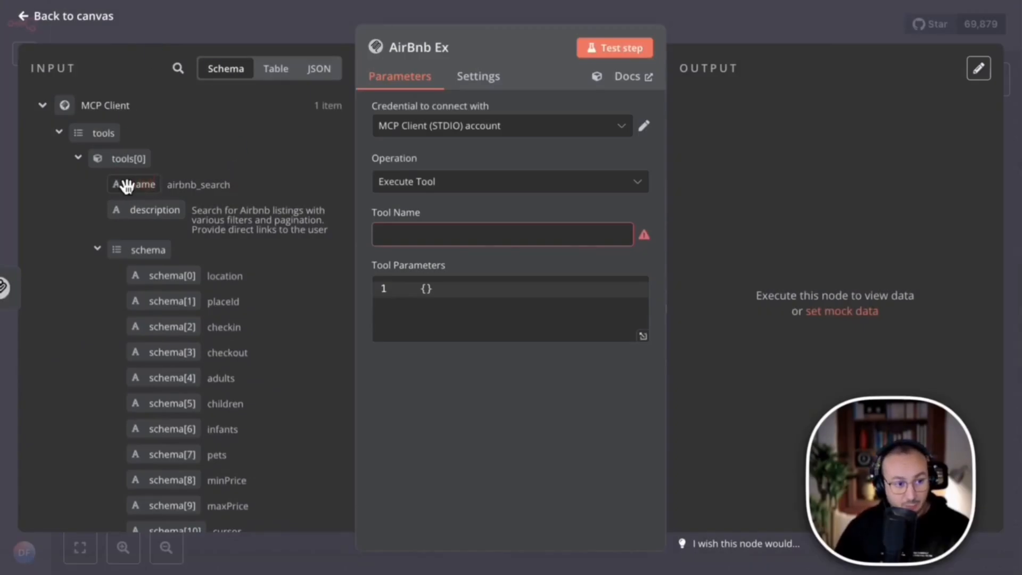
drag(127, 186, 425, 234)
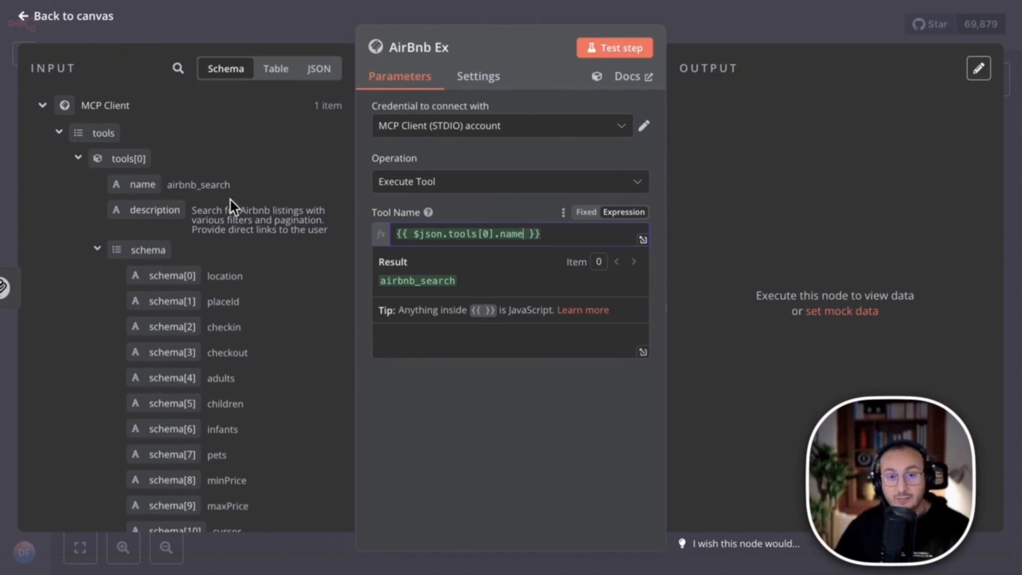
click(471, 420)
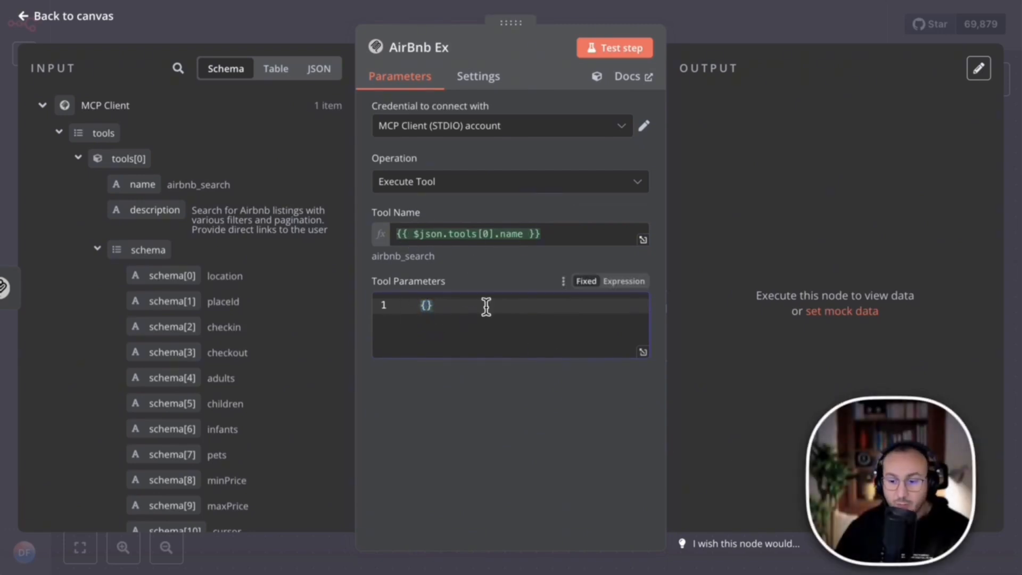
Set the tool parameters to {"location":"Paris"}, try to test the AirBnb Ex node and return to the canvas.
key(Return)
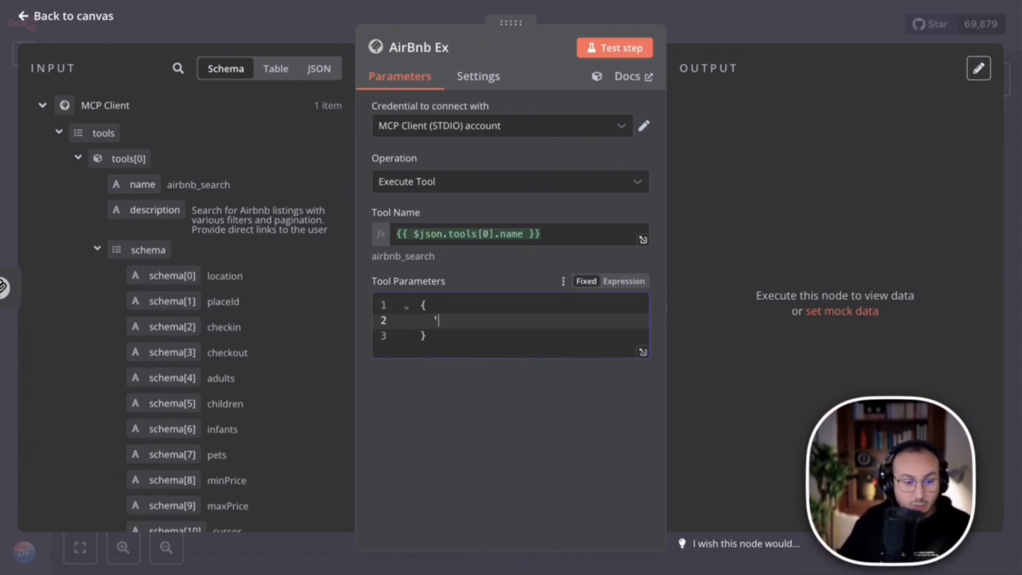
text(")
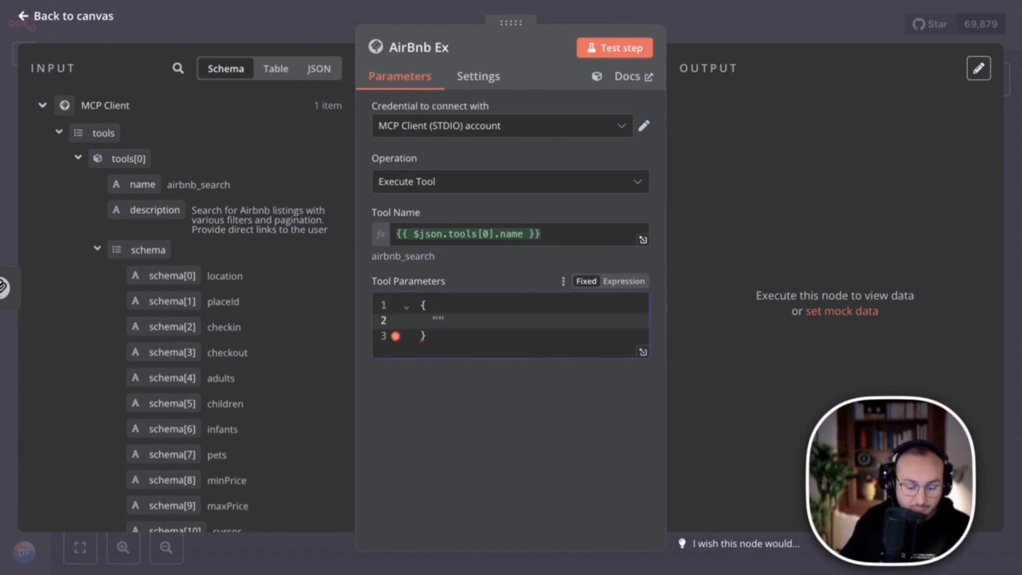
text(location")
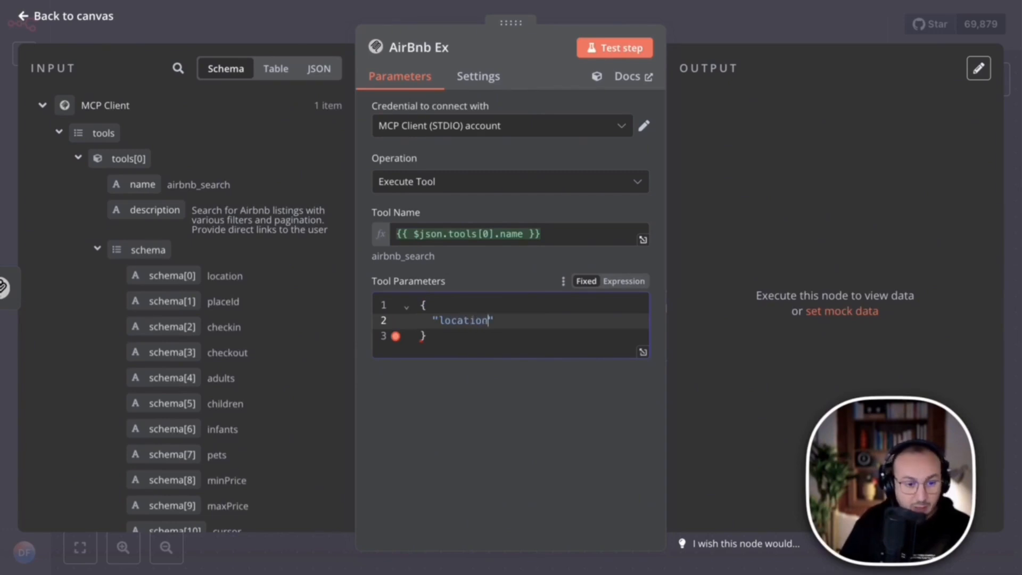
text(:"Pa)
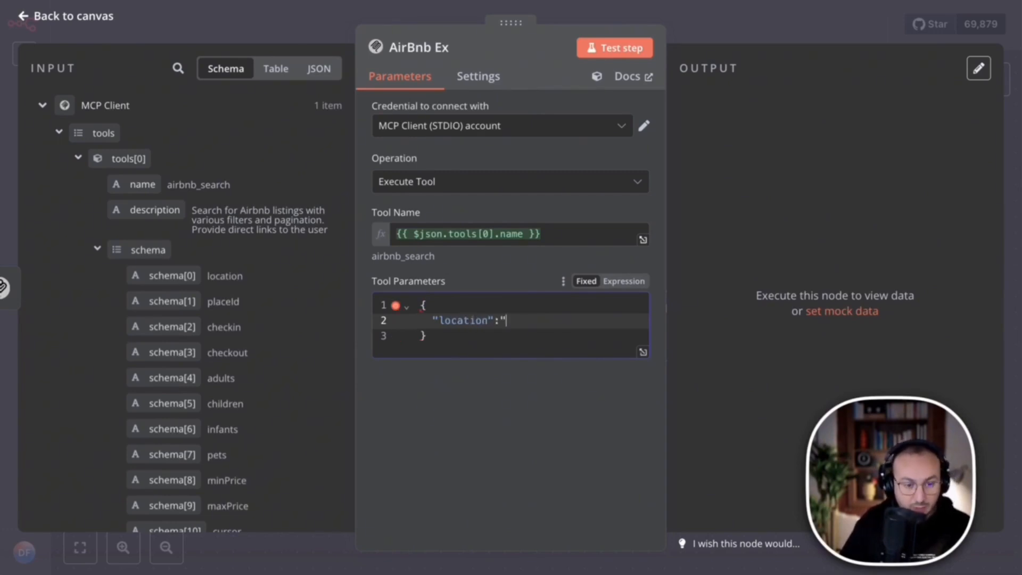
text(ris)
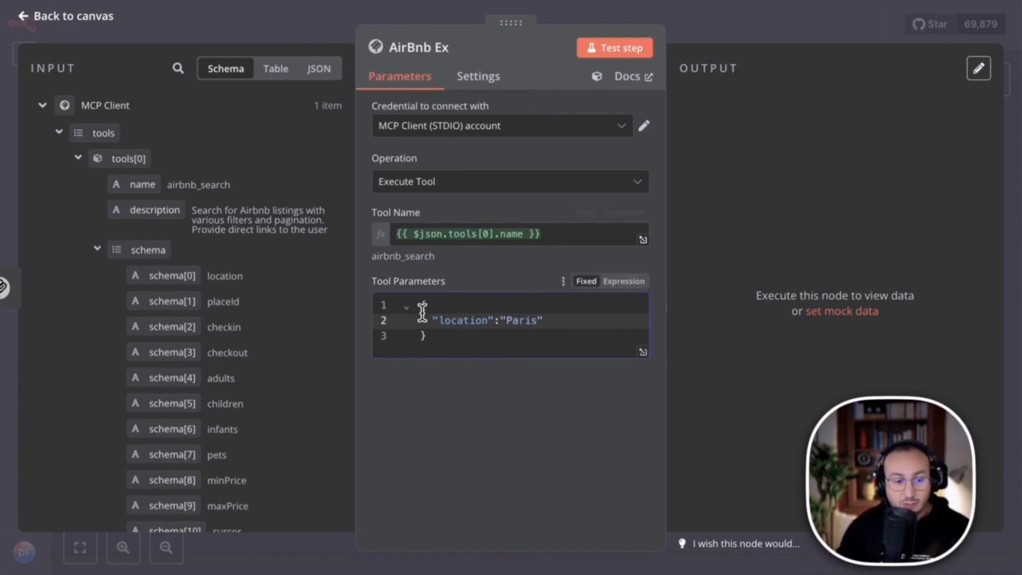
click(599, 48)
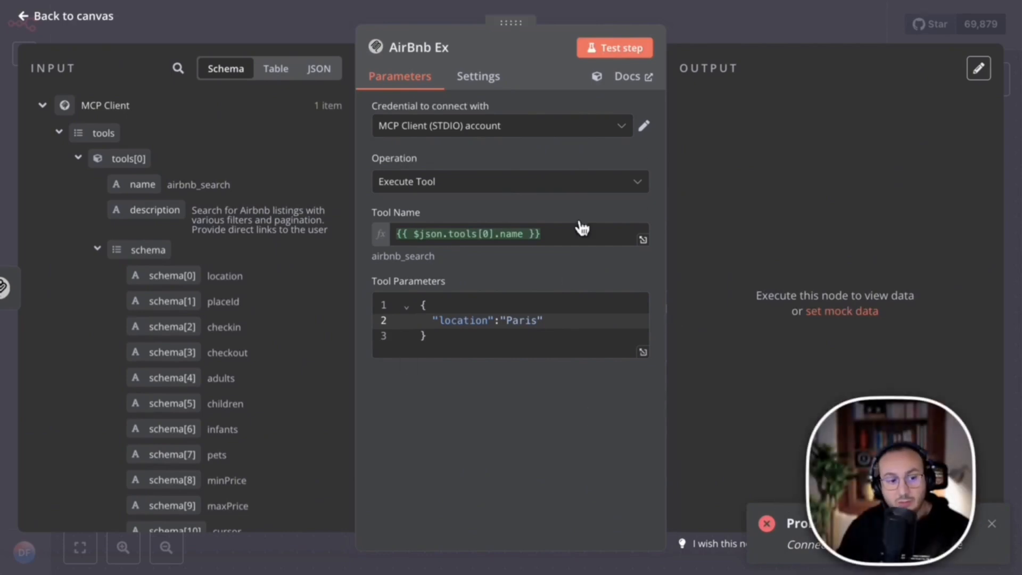
key(Escape)
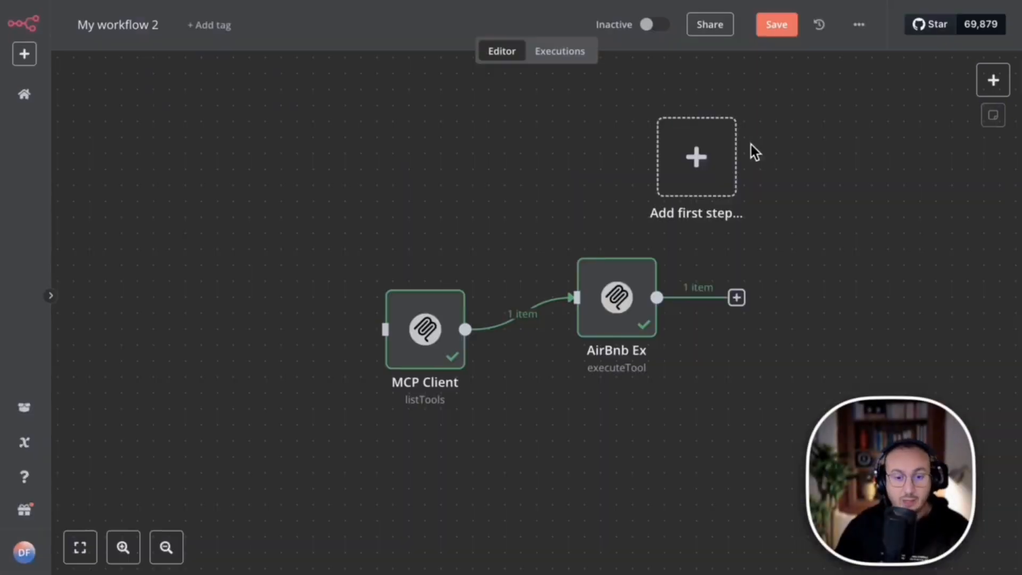
Add a manual trigger, place it ahead of the MCP Client node and connect its output to that node.
drag(700, 163, 254, 245)
click(254, 244)
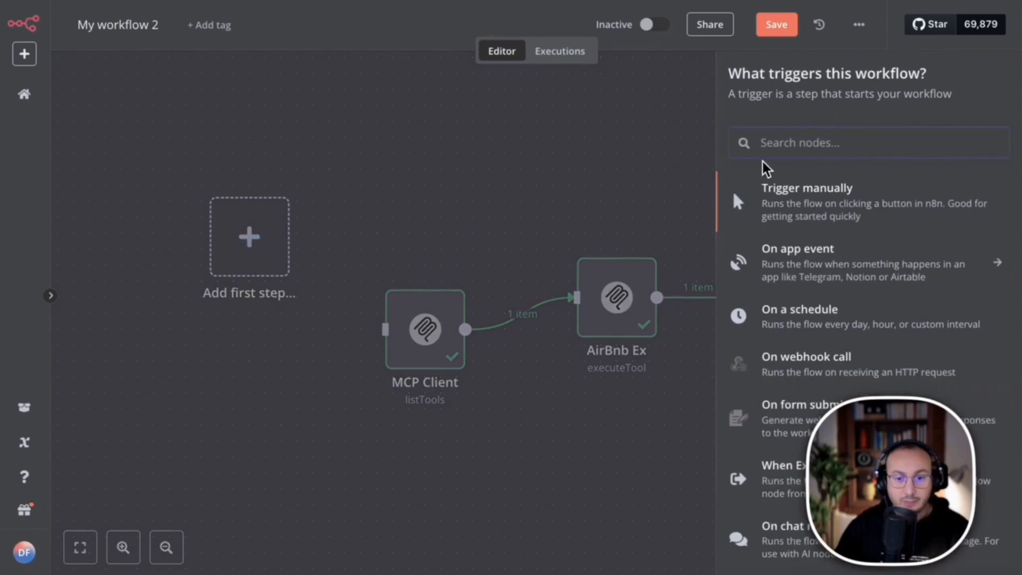
click(742, 200)
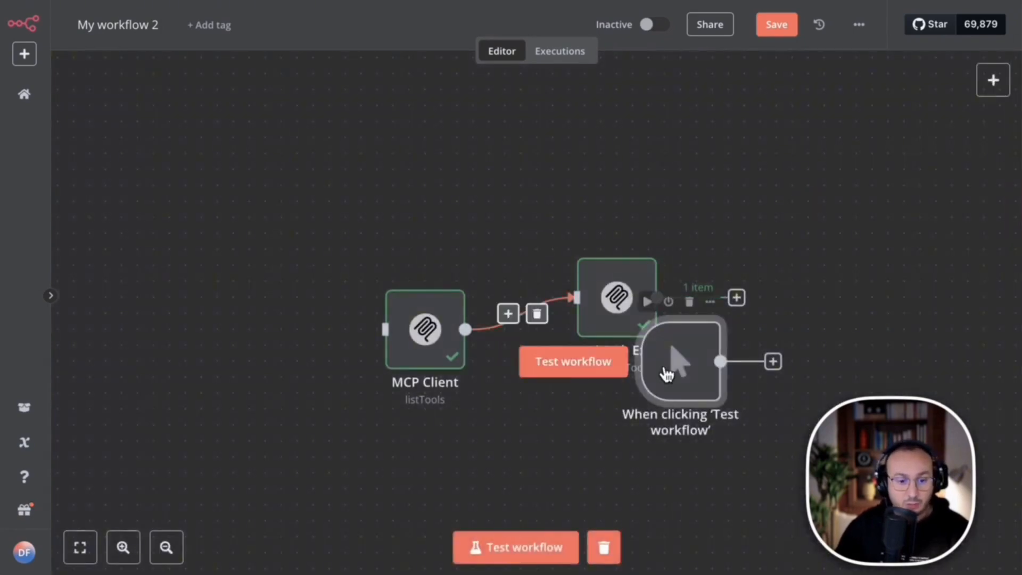
drag(666, 374, 138, 326)
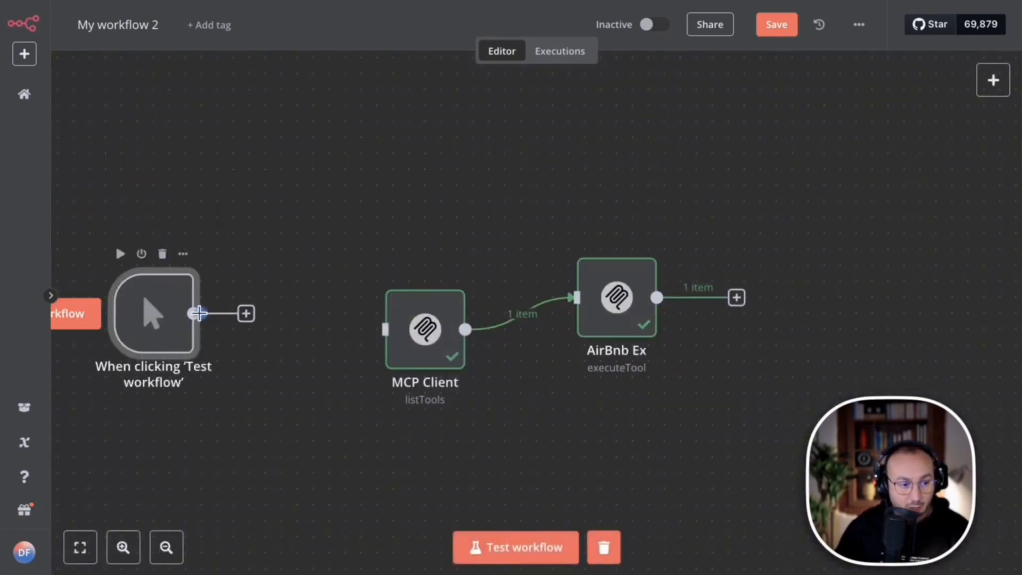
drag(198, 313, 372, 337)
drag(151, 296, 231, 312)
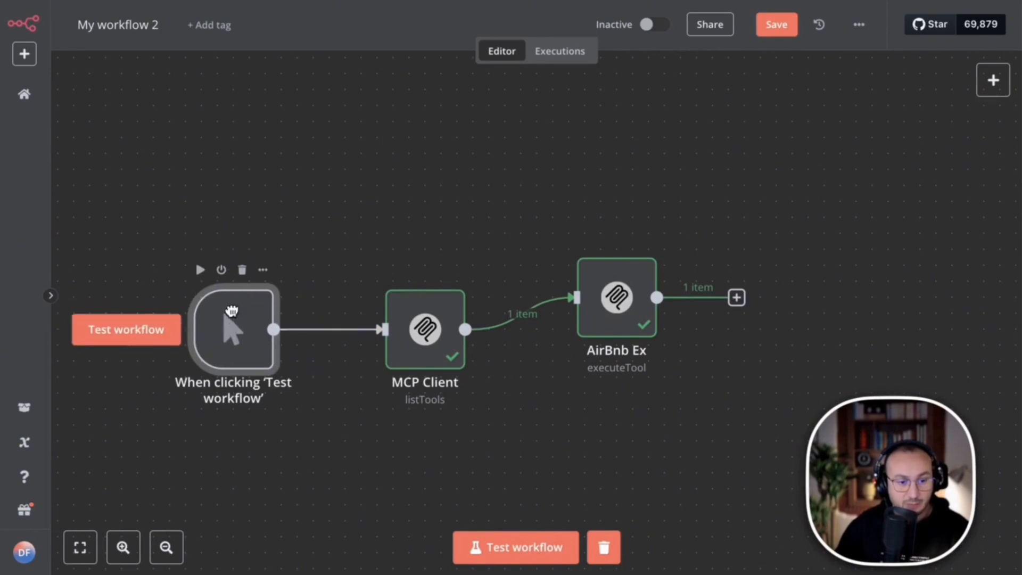
Open the AirBnb Ex node and select AirBnb List as its credential.
right_click(622, 296)
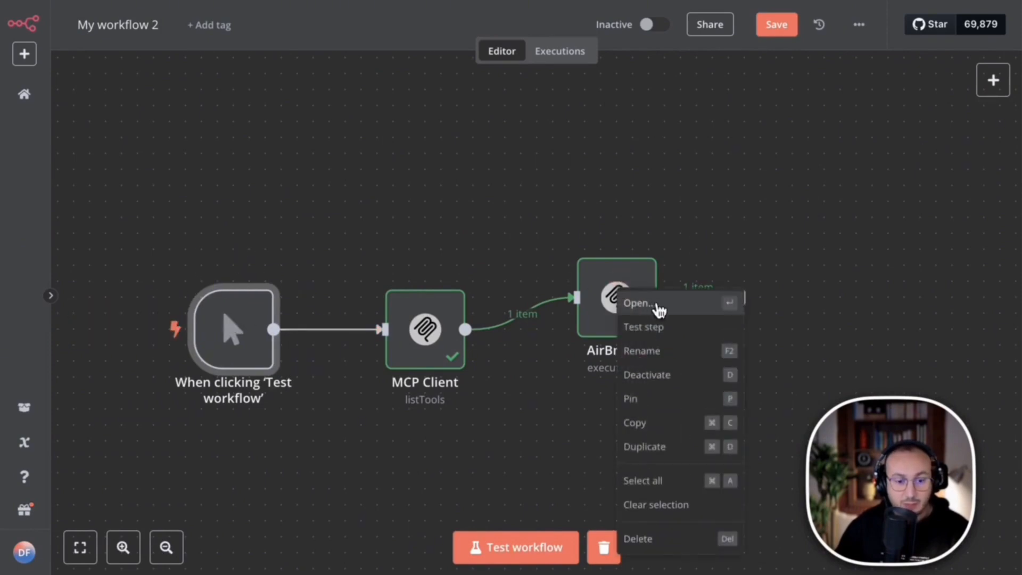
click(658, 305)
click(616, 127)
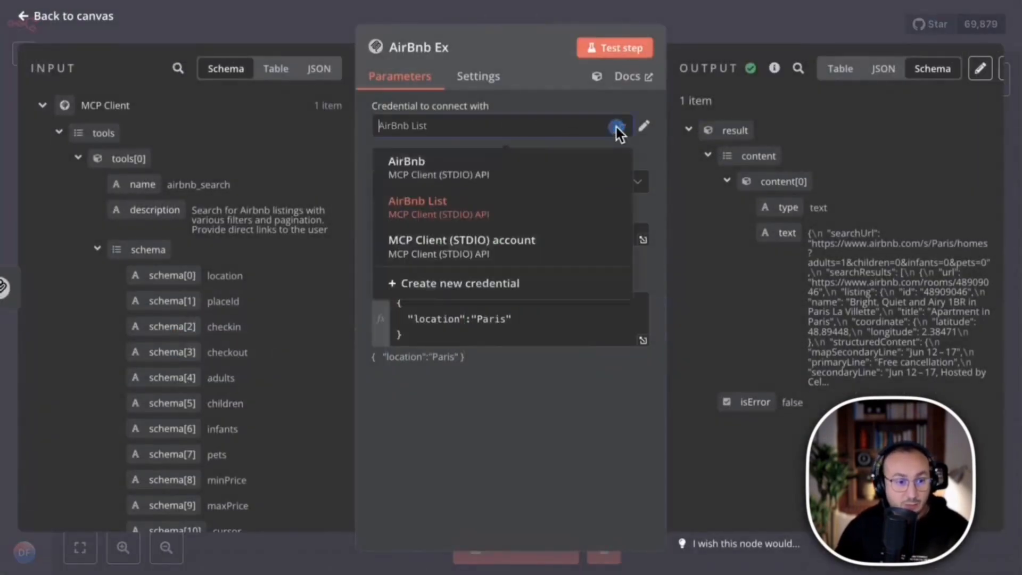
click(507, 148)
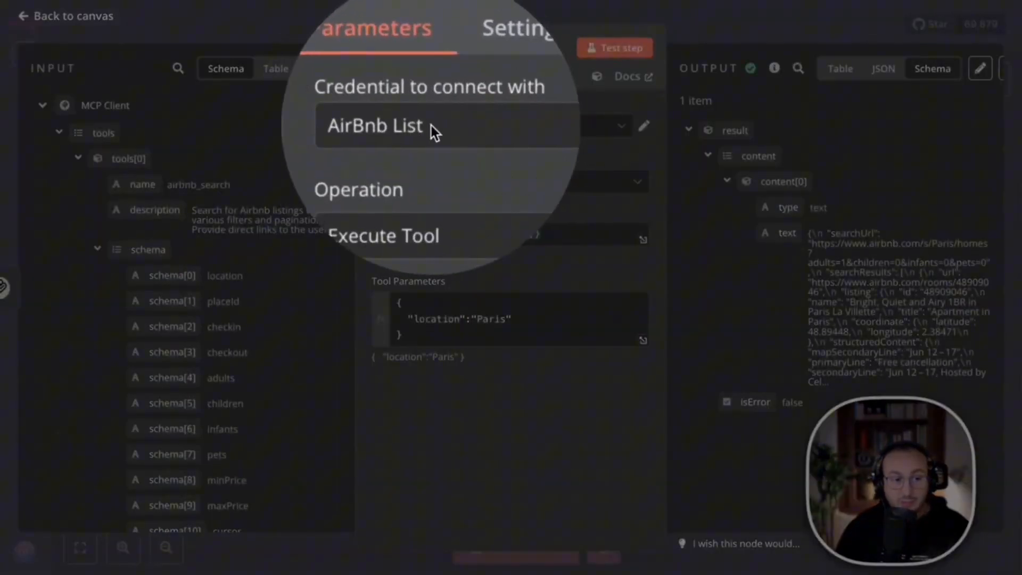
click(431, 127)
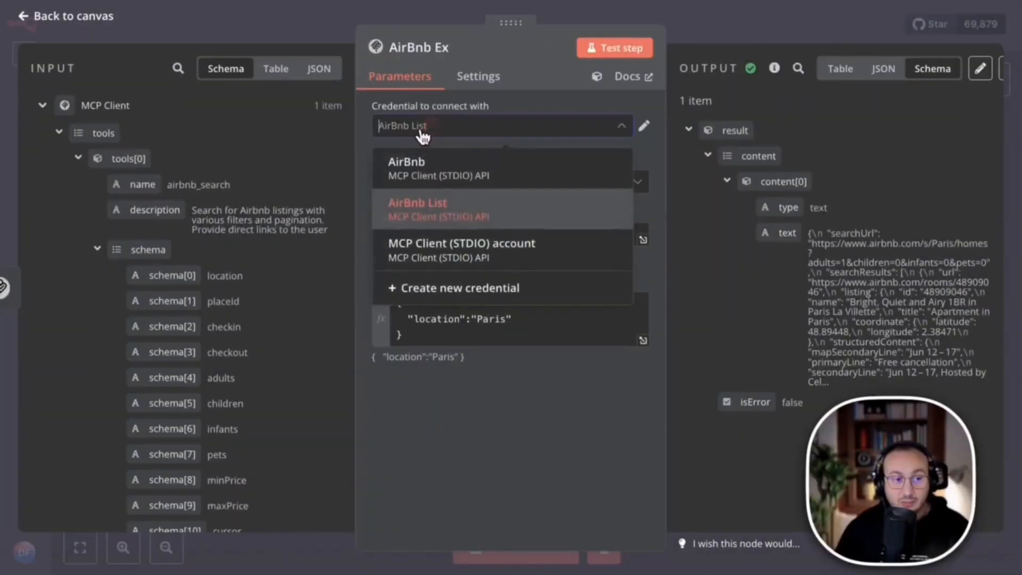
click(445, 211)
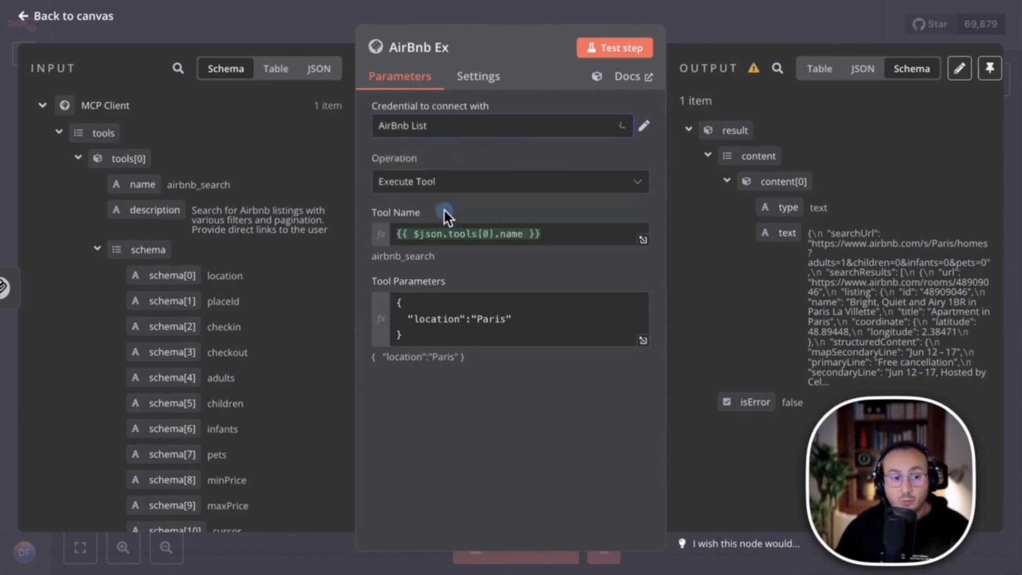
Change the location in the tool parameters to Marrakech and test the AirBnb Ex node.
click(492, 320)
double_click(501, 320)
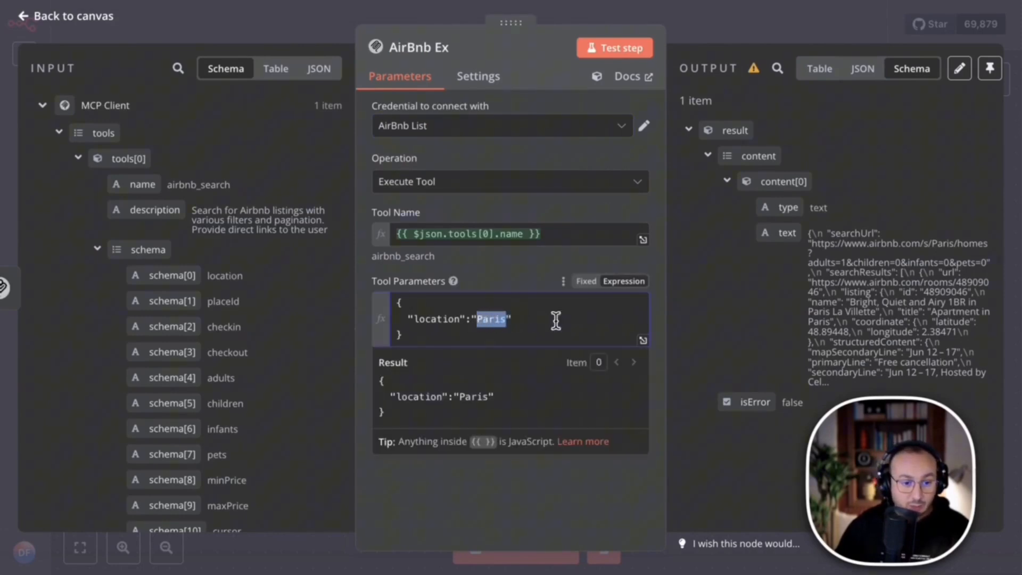
text(Marrakech)
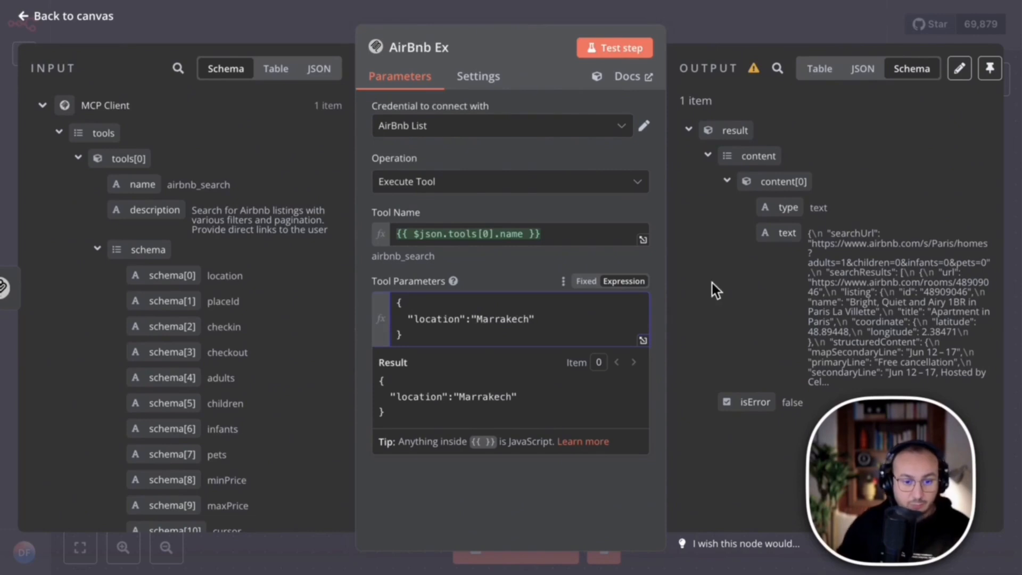
click(613, 39)
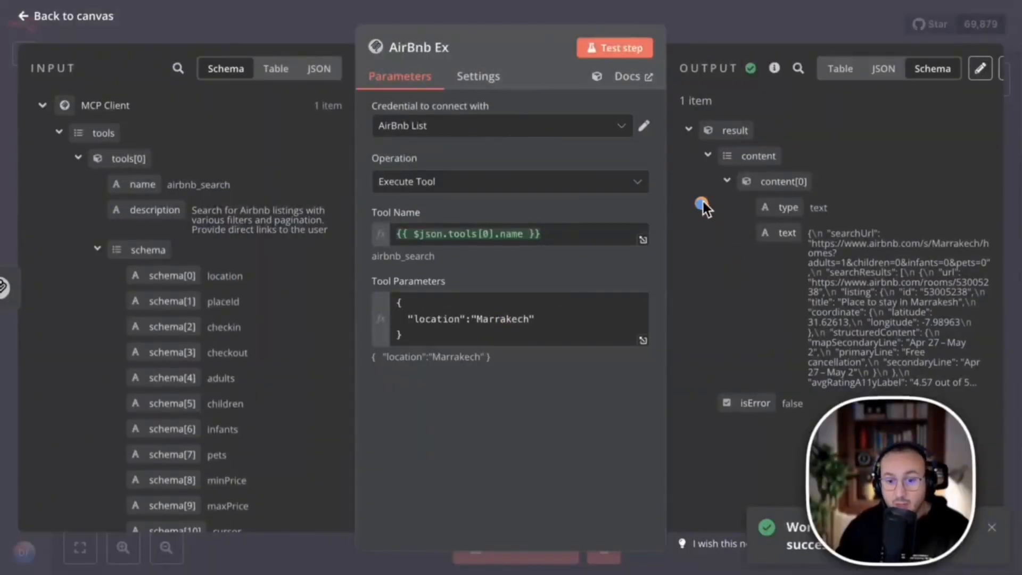
Open the Marrakech searchUrl from the AirBnb Ex output as a web page and return to the workflow canvas.
drag(809, 244, 986, 261)
right_click(879, 243)
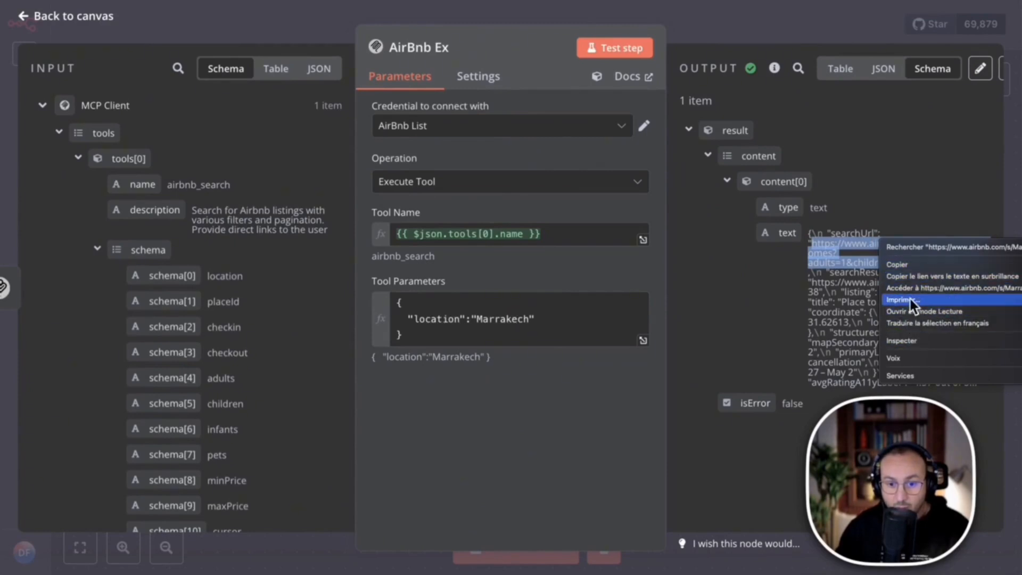
click(944, 289)
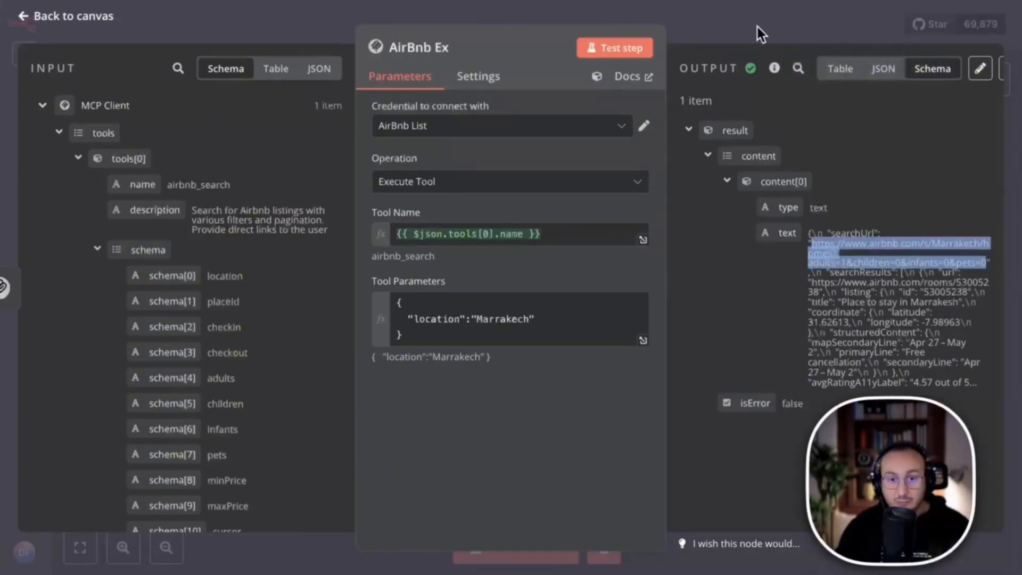
click(758, 27)
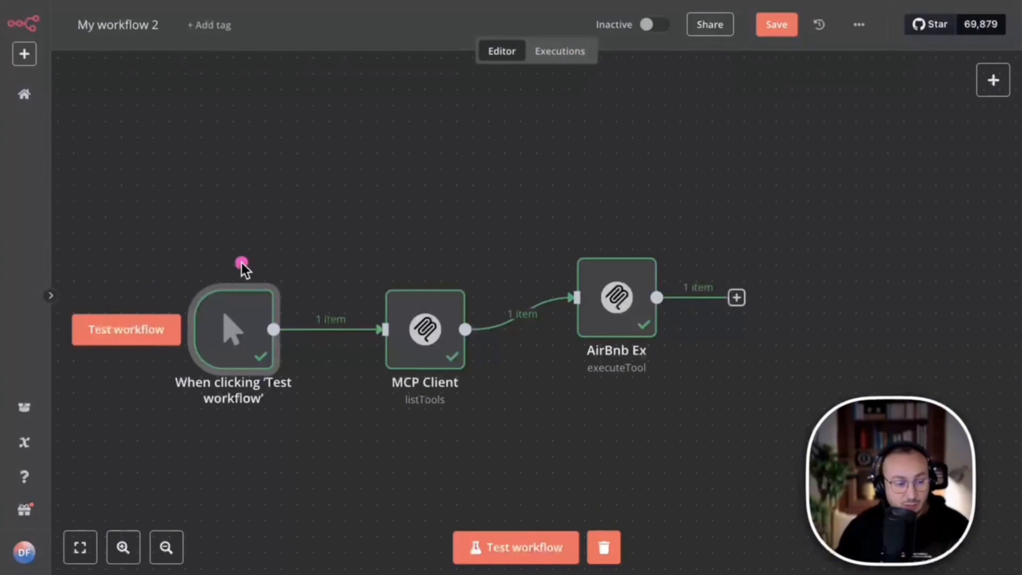
Save My workflow 2 and open the AirBnB MCP workflow from the overview.
mouse_move(199, 267)
mouse_down()
mouse_move(233, 235)
mouse_move(365, 233)
mouse_move(416, 271)
mouse_move(656, 279)
mouse_up()
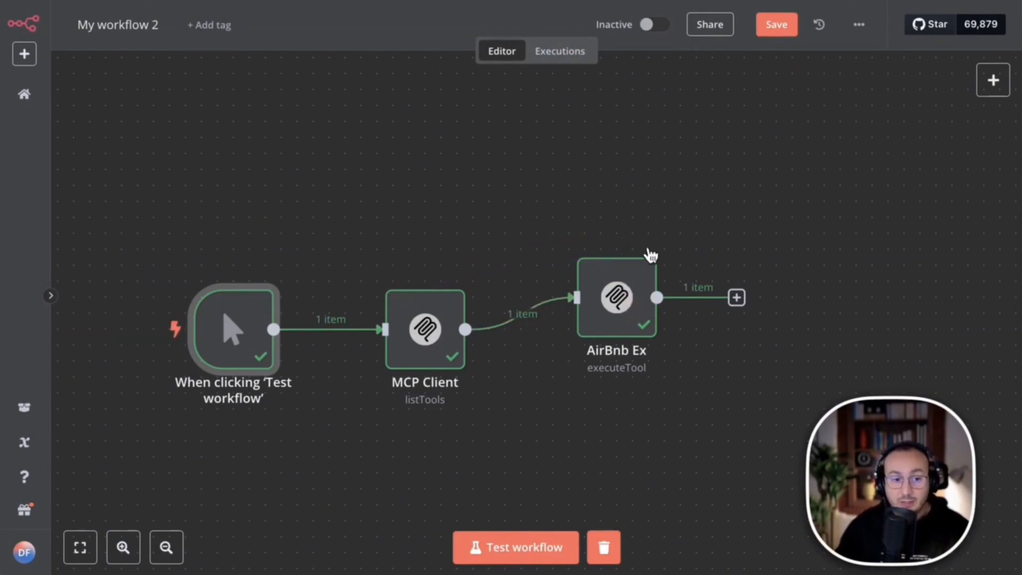
click(773, 29)
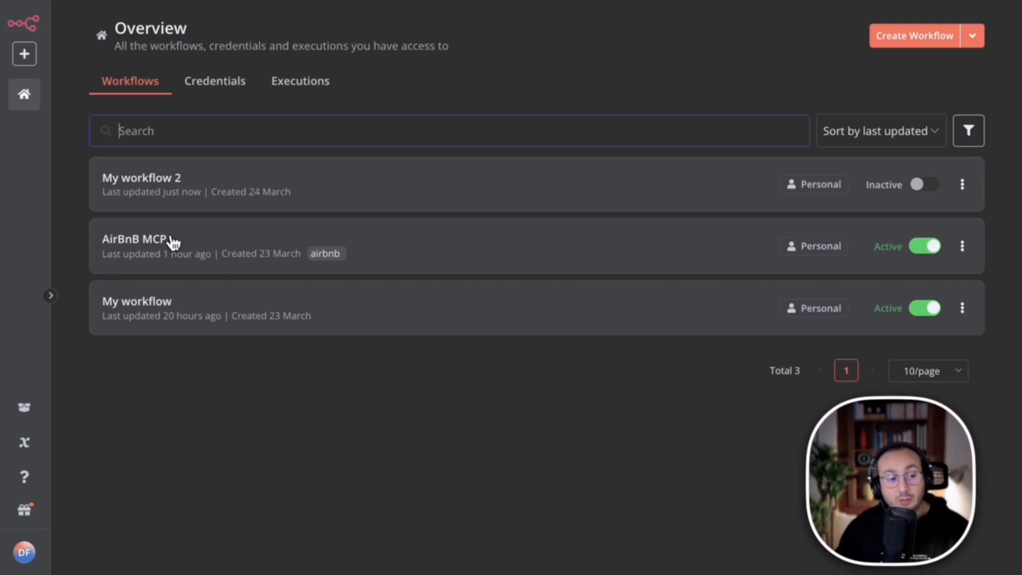
click(463, 237)
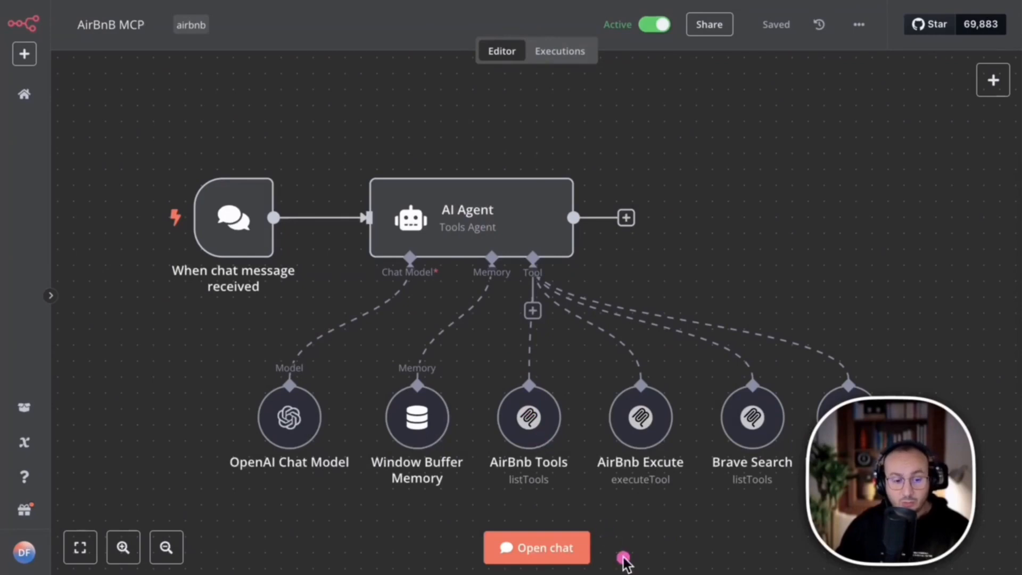
Open the workflow's chat and send "Find for me Airbnb room in Paris from 30 Mars to 31 Mars for 1 adult.".
click(554, 558)
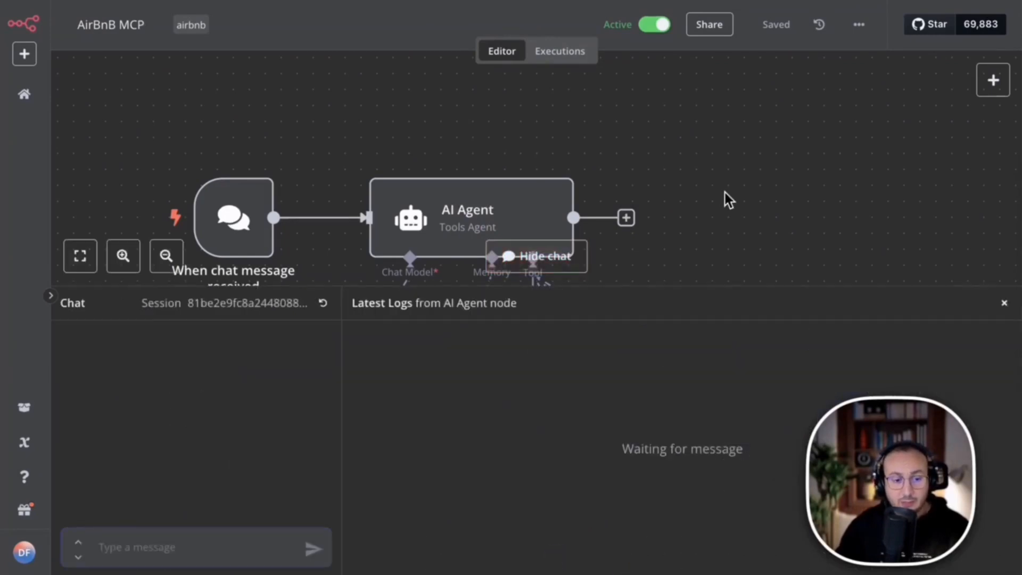
scroll(659, 201, down, 2)
click(107, 547)
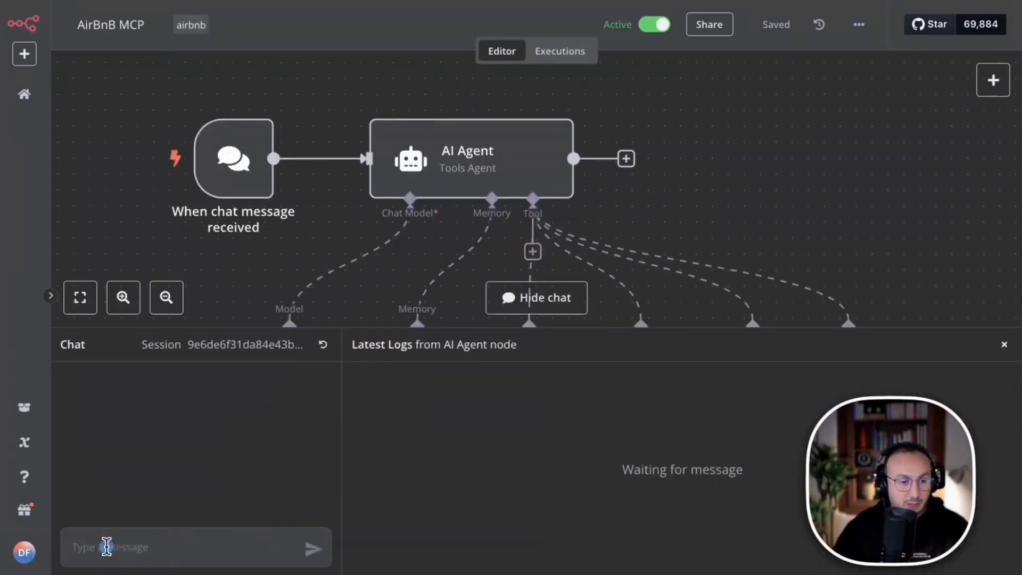
text(Find for me Airbnb room  in Paris from 30 Mars to 31 Mars for 1 adult.)
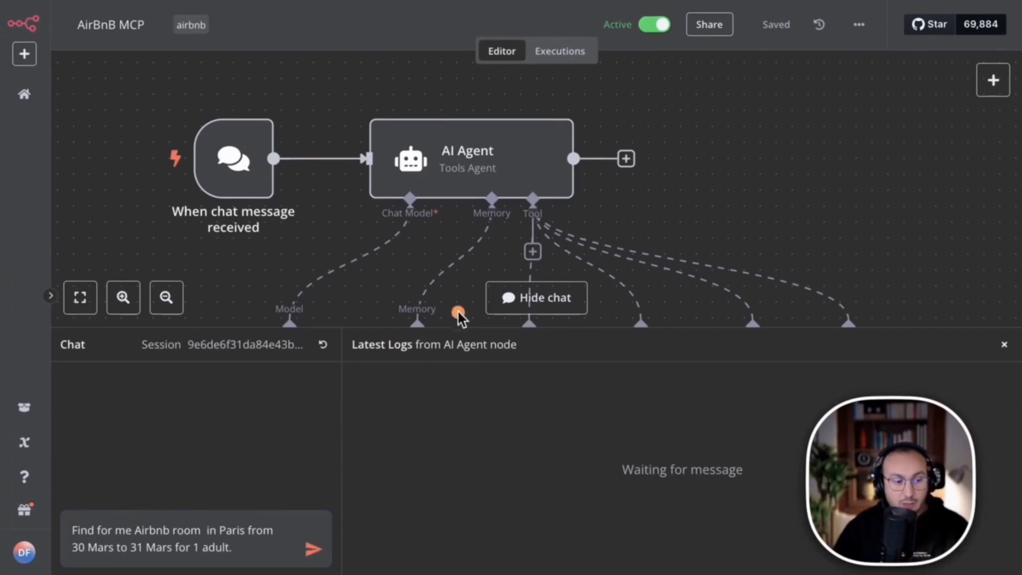
drag(455, 313, 245, 535)
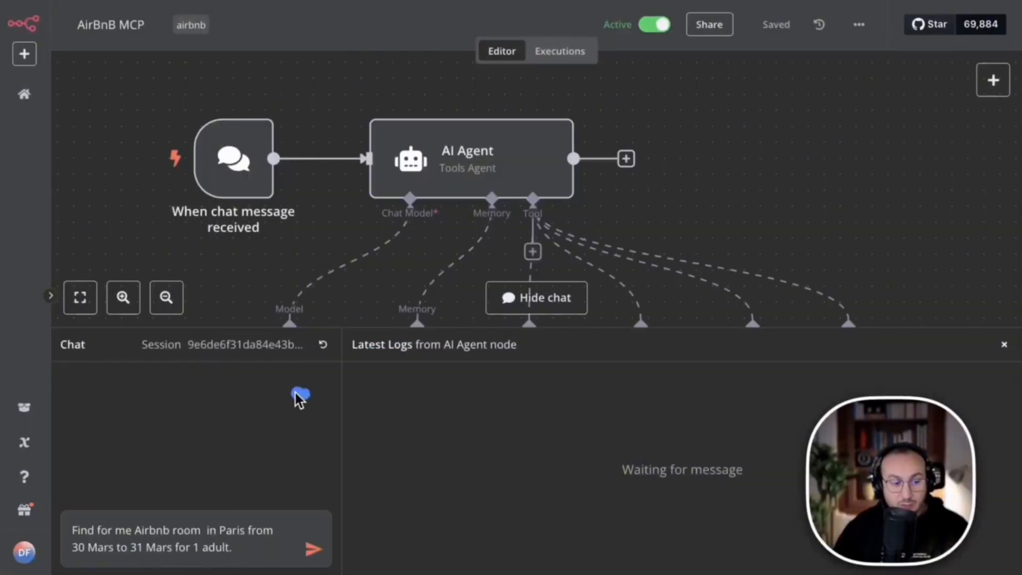
drag(298, 395, 235, 476)
click(312, 548)
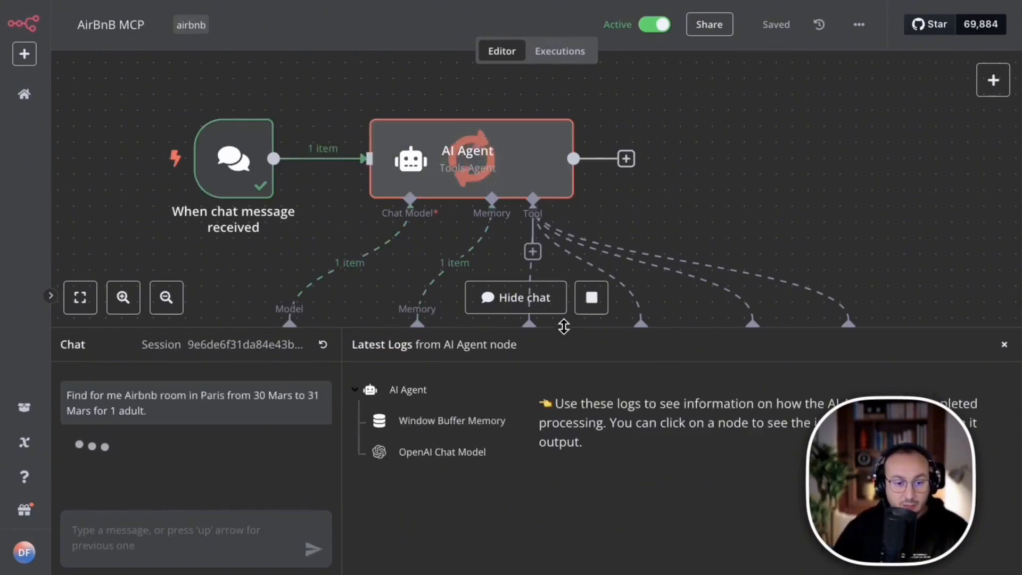
Resize the chat and log area to follow the running nodes and read the agent's reply with its logs.
drag(561, 326, 560, 405)
scroll(736, 160, down, 1)
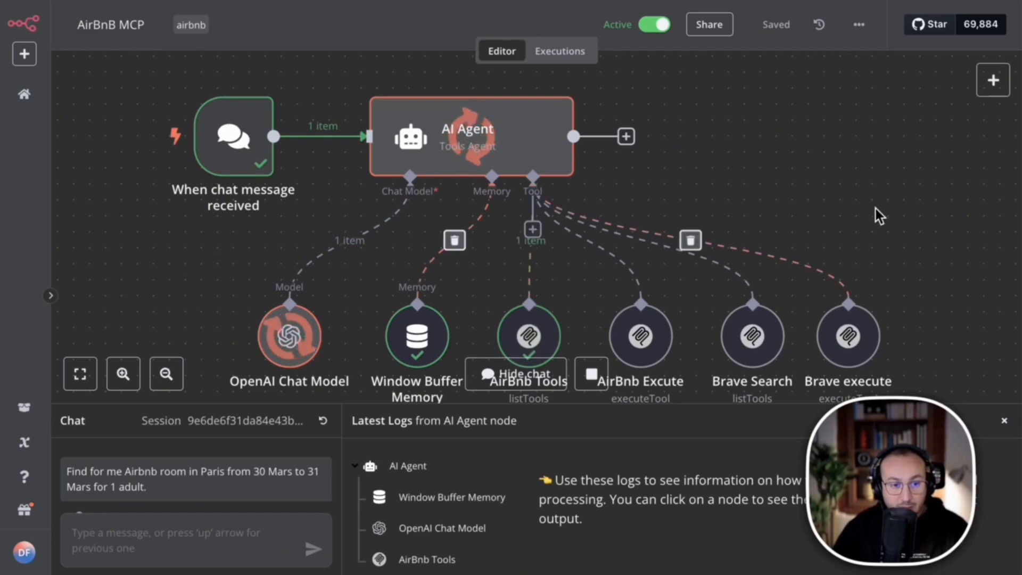
scroll(877, 203, down, 1)
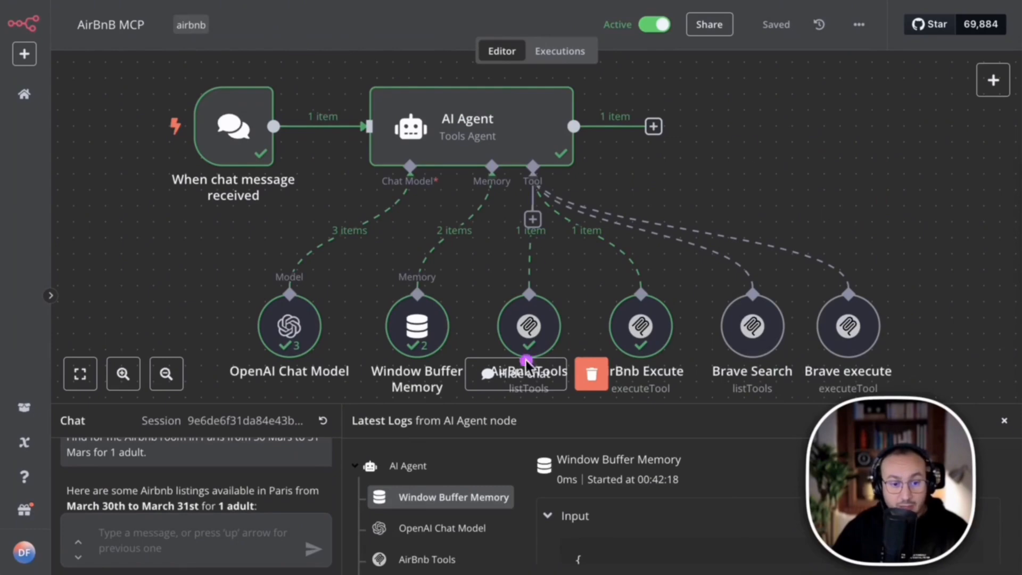
drag(422, 404, 422, 151)
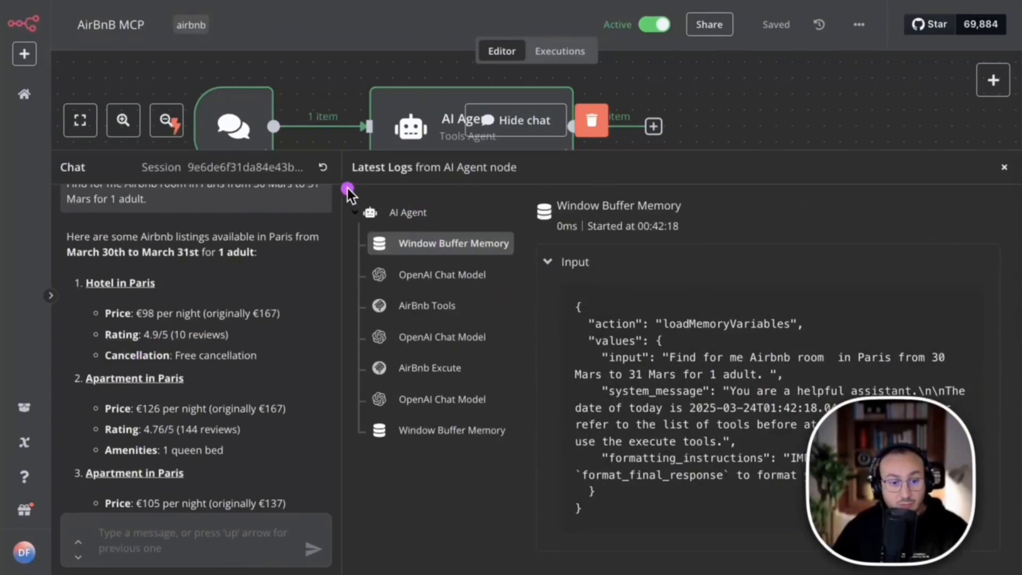
mouse_move(347, 180)
mouse_down()
mouse_move(495, 434)
mouse_move(538, 462)
mouse_move(529, 469)
mouse_up()
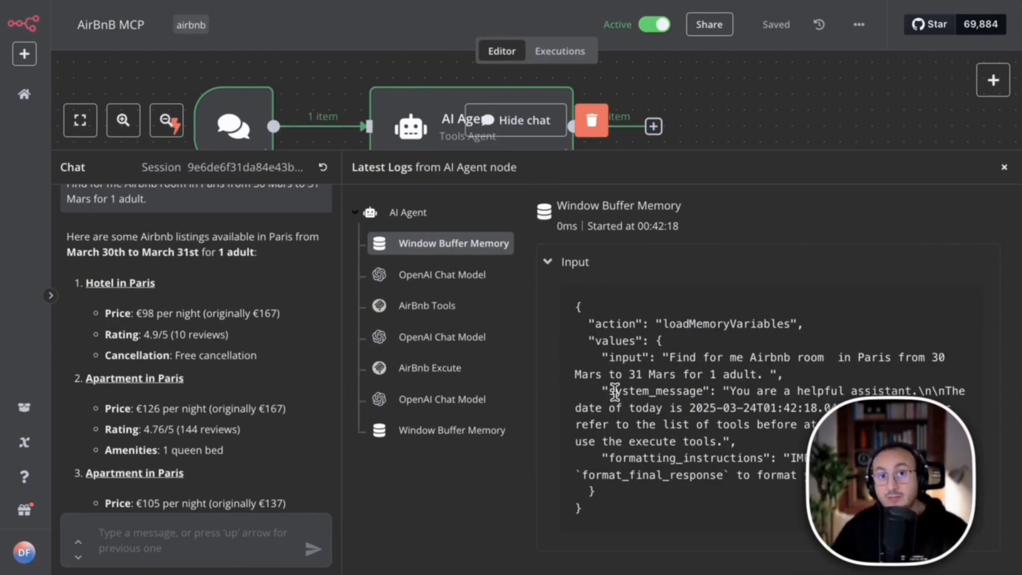
Examine the input of the first OpenAI Chat Model log entry, collapsing its output section.
click(452, 278)
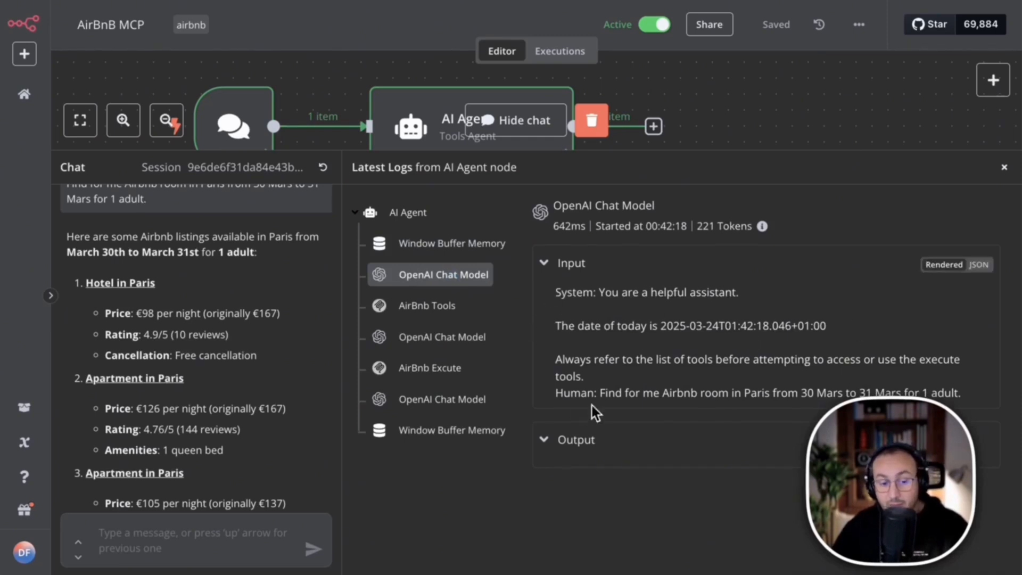
click(561, 441)
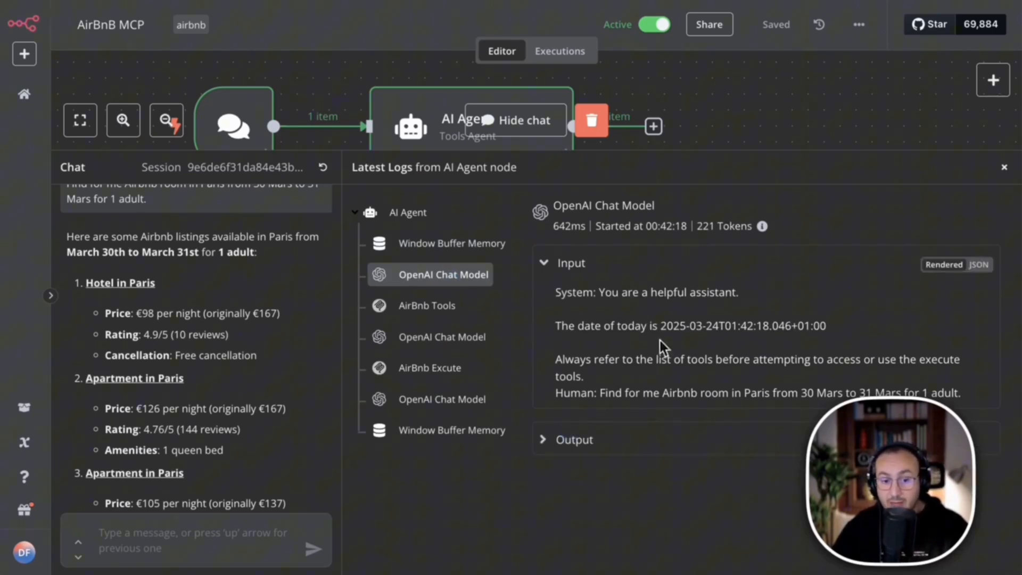
drag(556, 393, 962, 394)
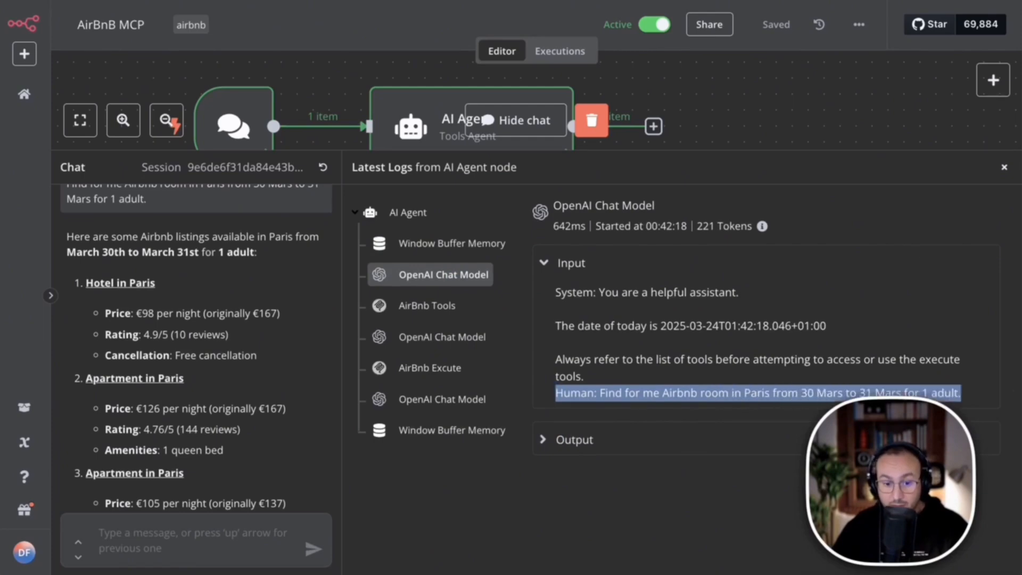
Review the tool names and schemas in the AirBnb Tools log output.
click(422, 307)
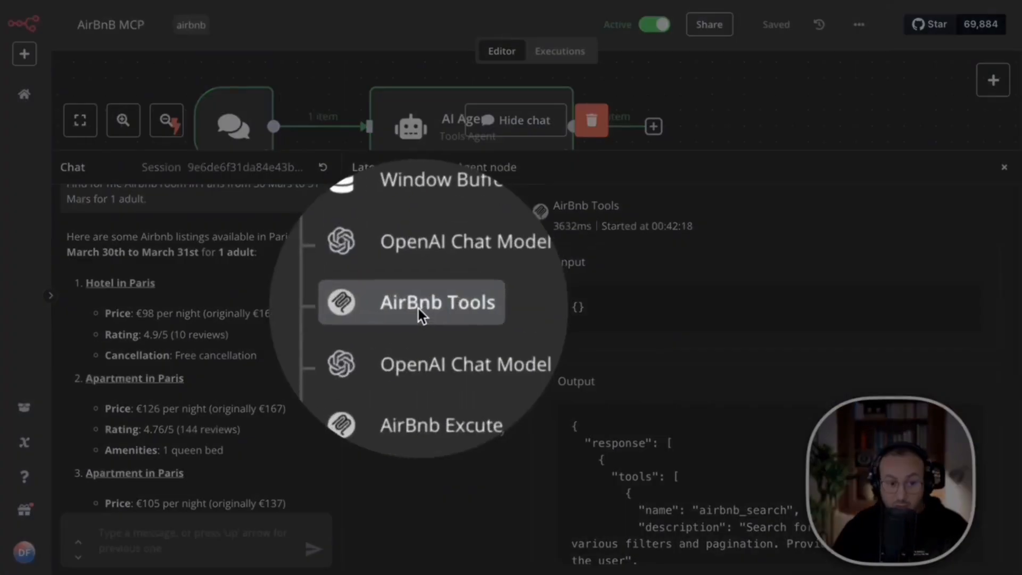
click(601, 315)
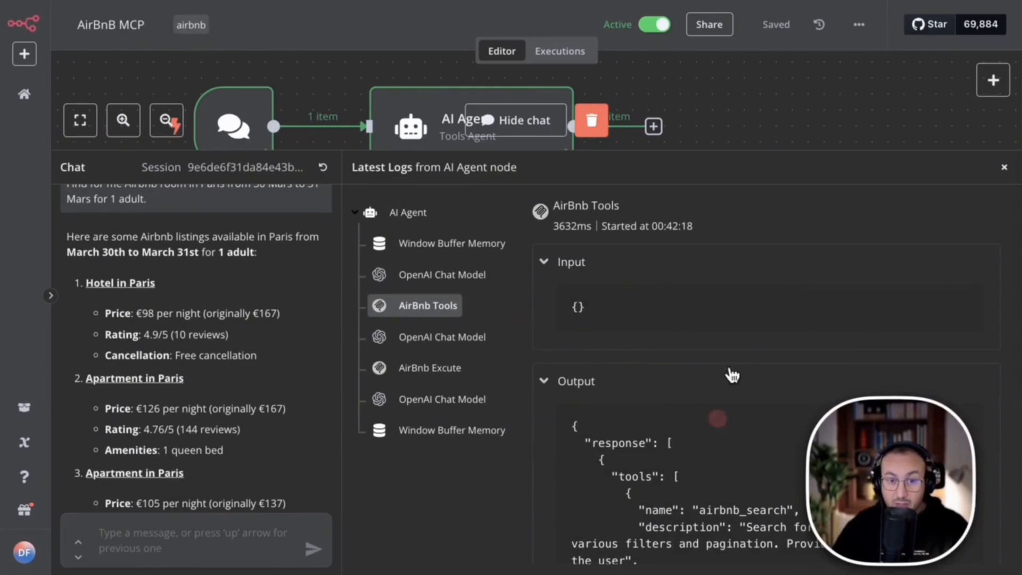
scroll(730, 372, down, 5)
scroll(744, 324, up, 2)
scroll(775, 278, up, 1)
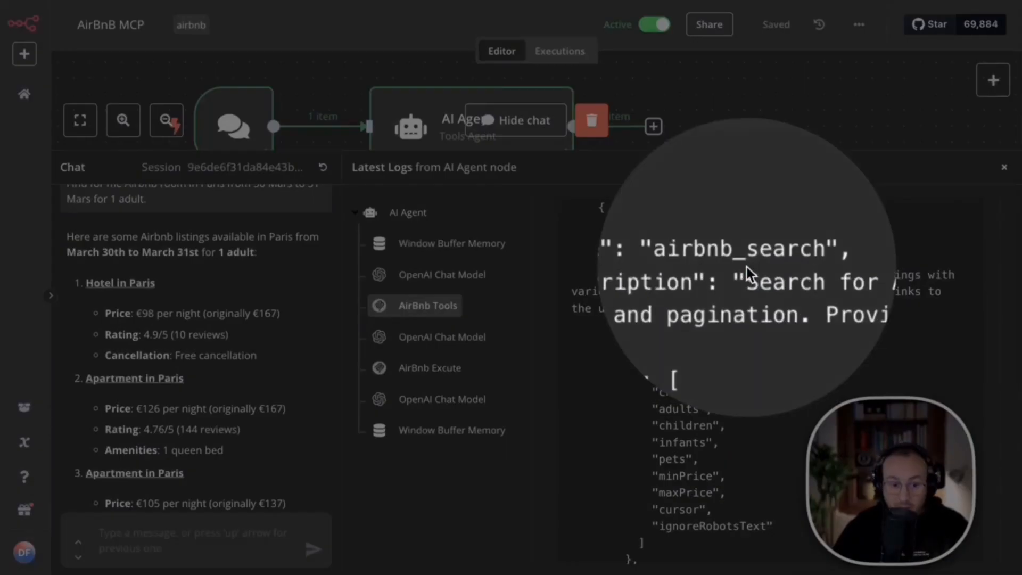
scroll(719, 344, down, 6)
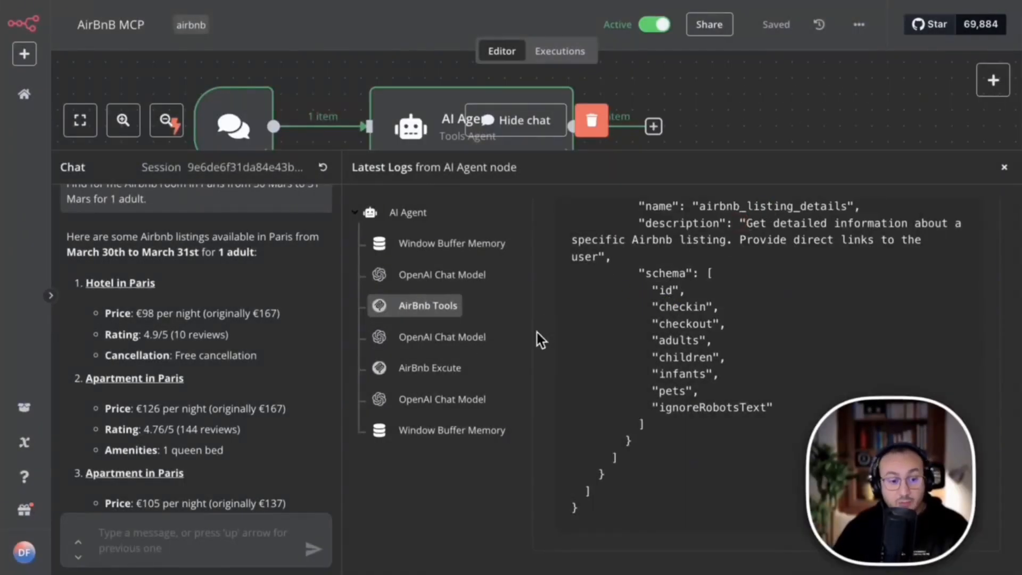
Examine the second OpenAI Chat Model log entry, highlighting the tool list passed in its input.
click(446, 346)
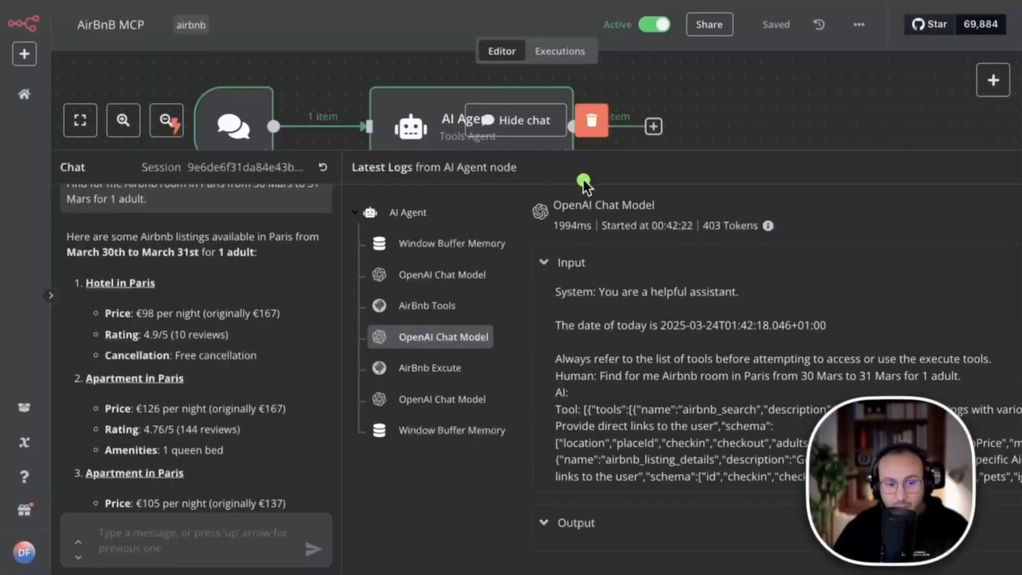
drag(940, 133, 673, 261)
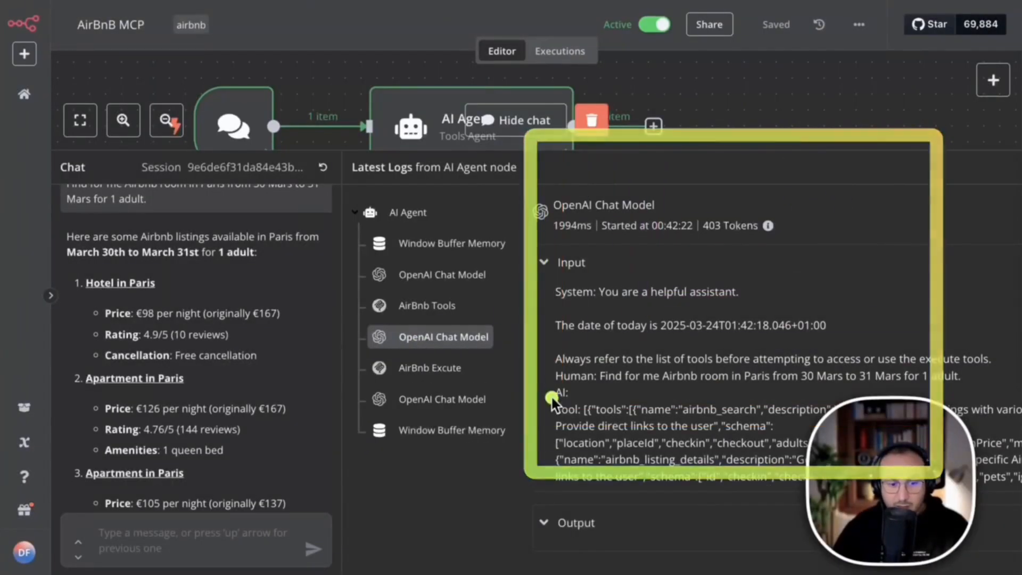
mouse_move(548, 372)
mouse_down()
mouse_move(737, 511)
mouse_move(769, 493)
mouse_up()
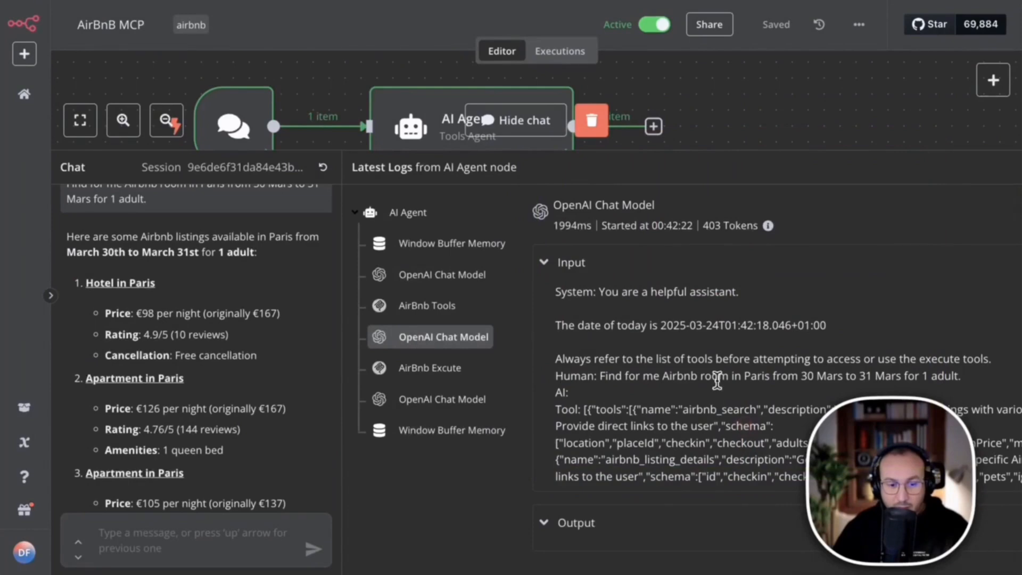
drag(831, 362, 643, 463)
click(544, 384)
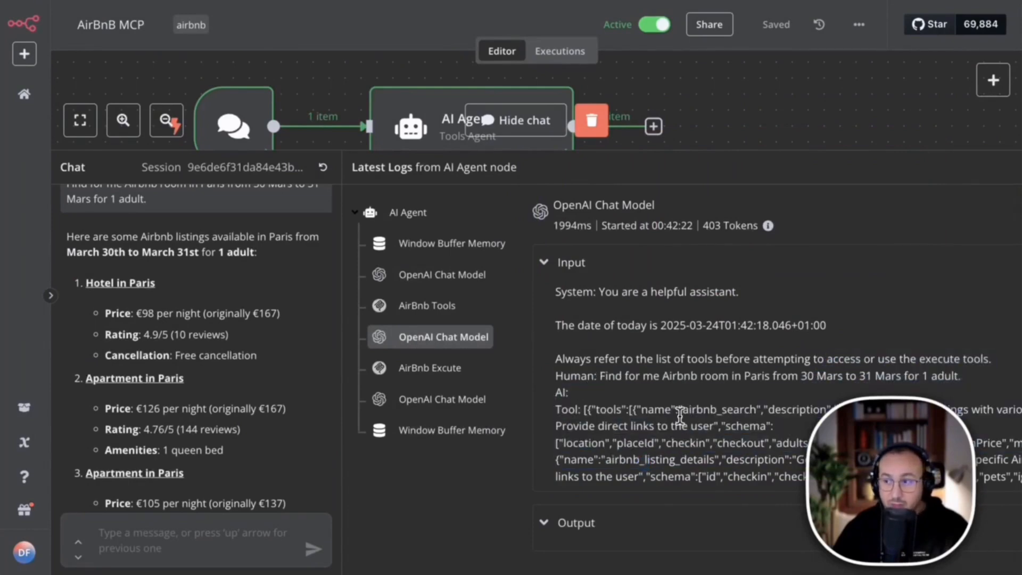
drag(556, 410, 762, 468)
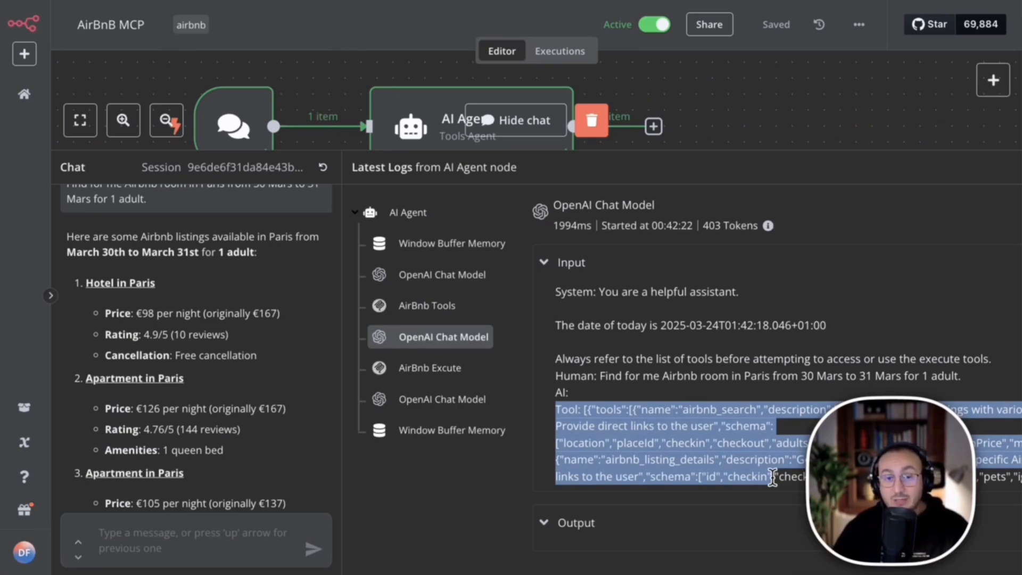
click(687, 424)
drag(556, 409, 1017, 477)
Inspect the AirBnb Excute log's tool parameters and read through the listings in its output.
click(434, 370)
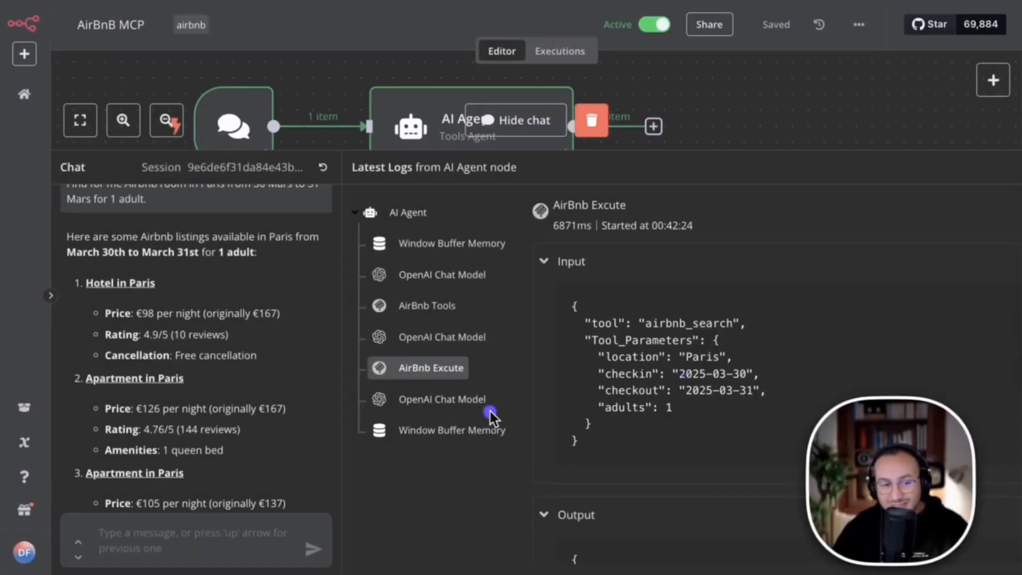
click(437, 401)
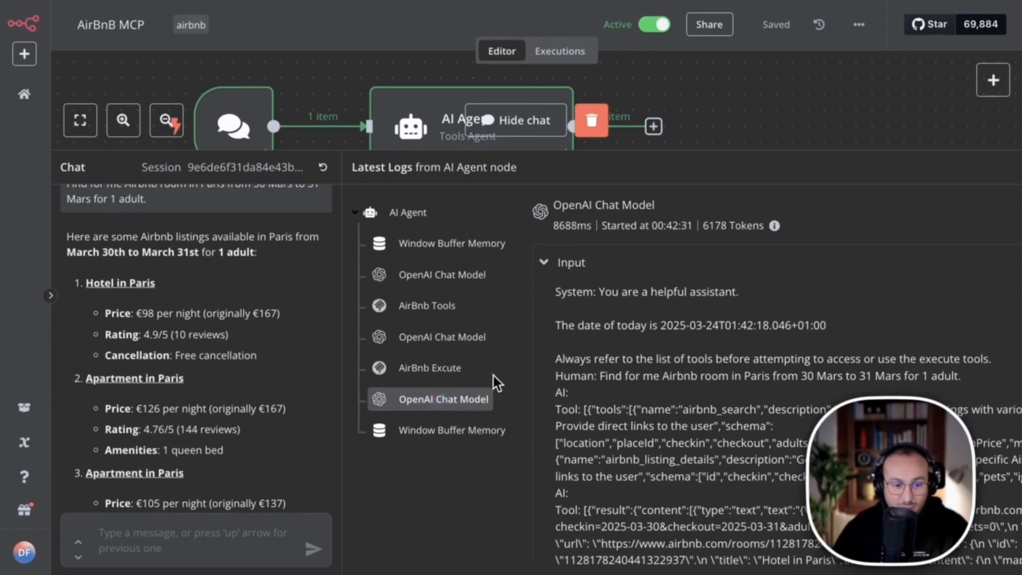
click(465, 360)
scroll(689, 372, down, 5)
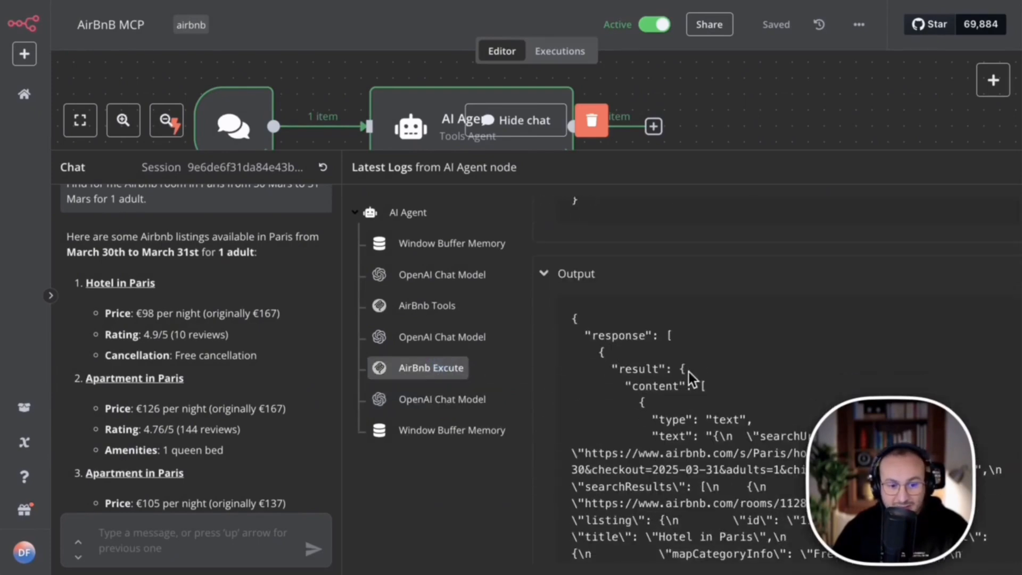
scroll(638, 328, down, 6)
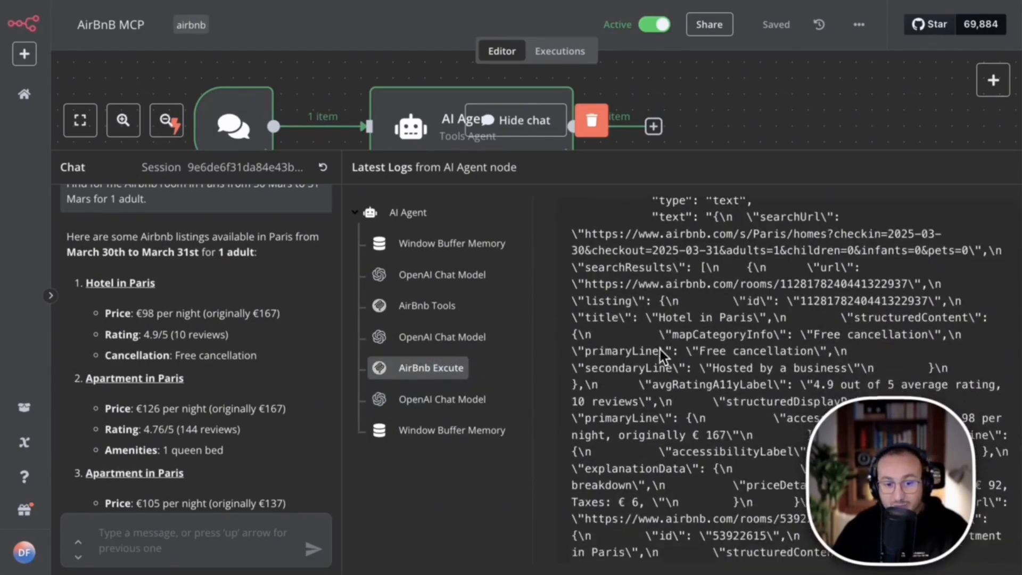
scroll(661, 363, down, 5)
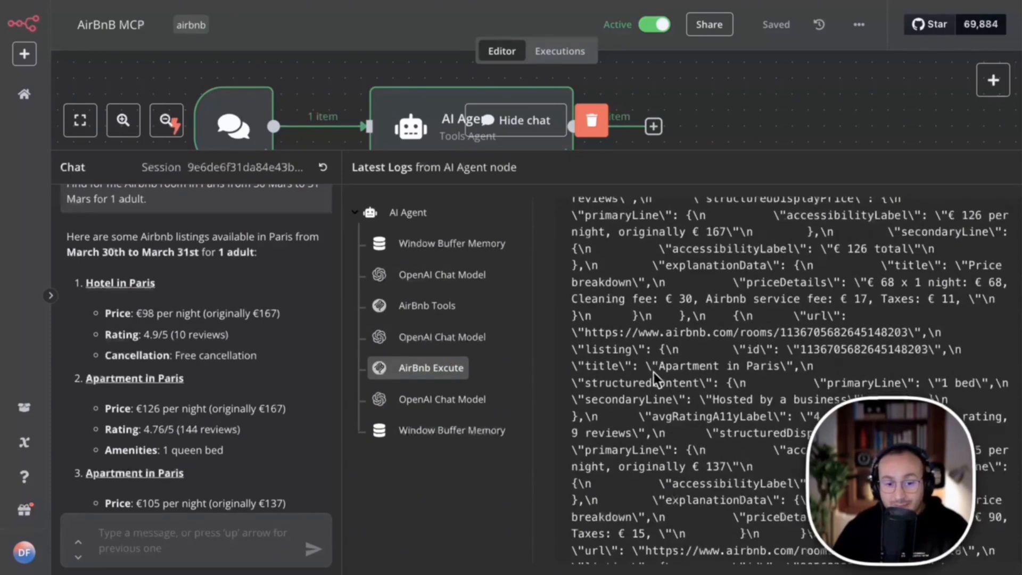
scroll(654, 372, down, 3)
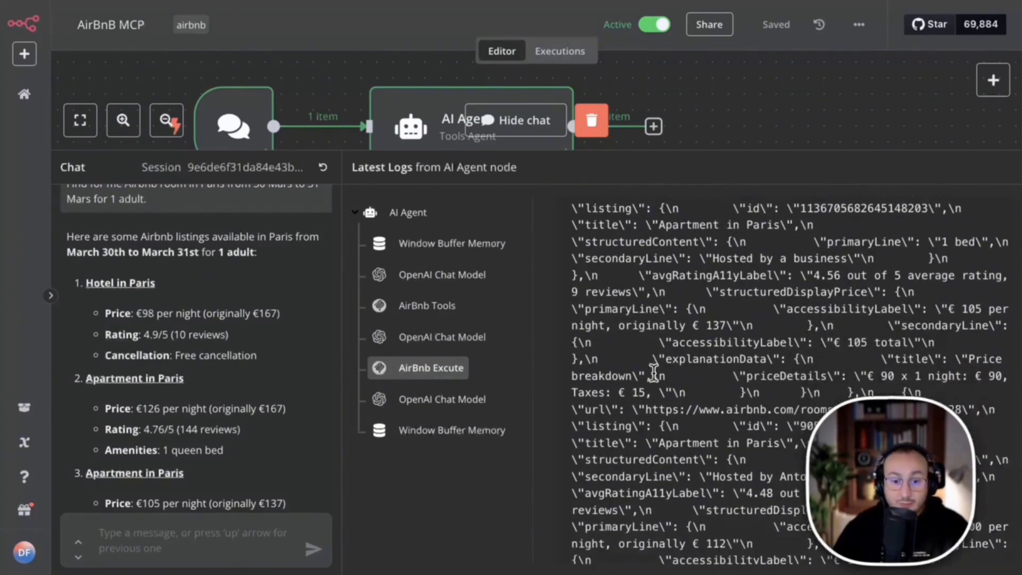
scroll(654, 373, down, 5)
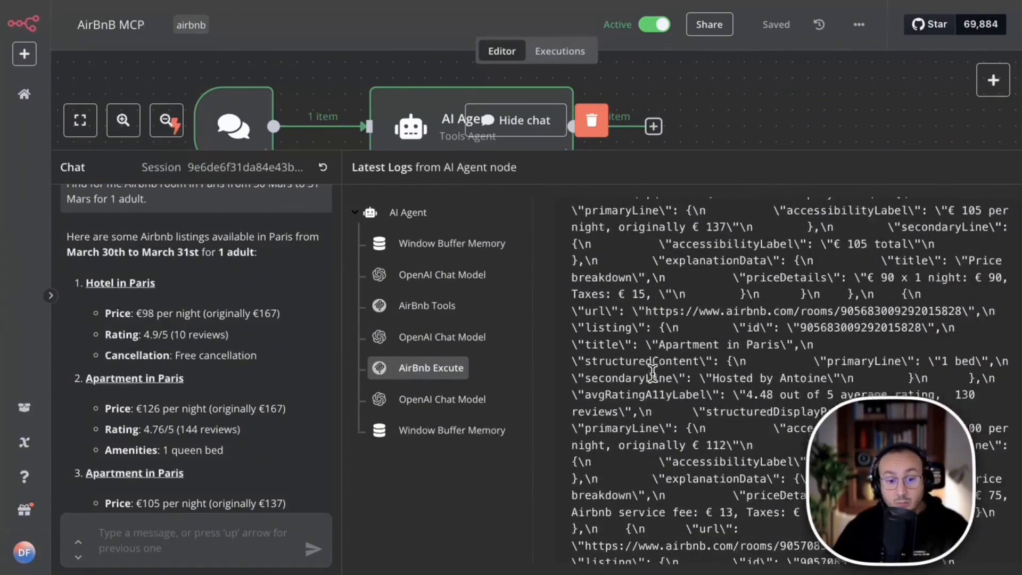
Review the final OpenAI Chat Model log's input and output listings, check the last Window Buffer Memory entry, and close the chat logs.
click(421, 407)
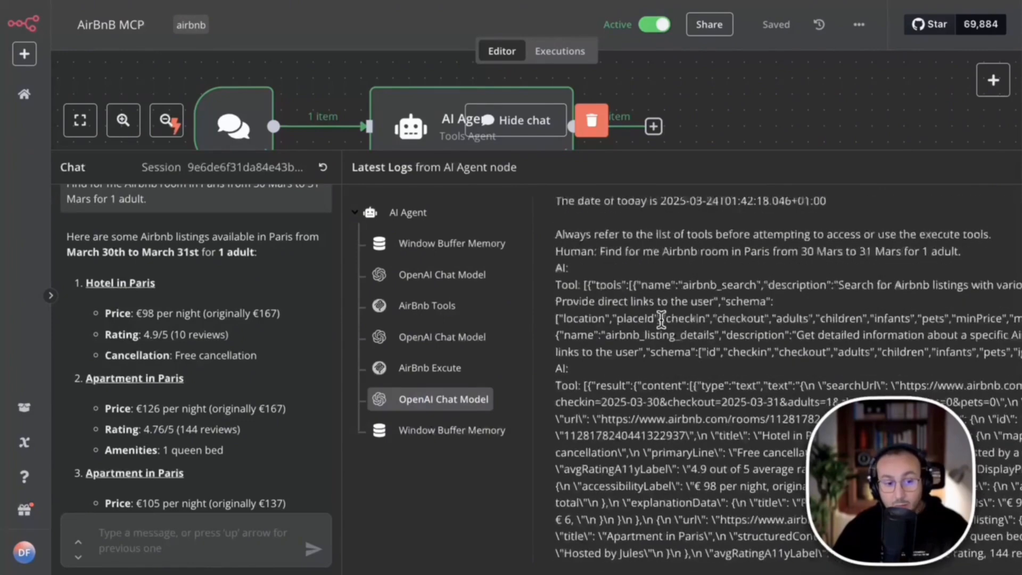
scroll(690, 360, down, 5)
scroll(690, 360, down, 15)
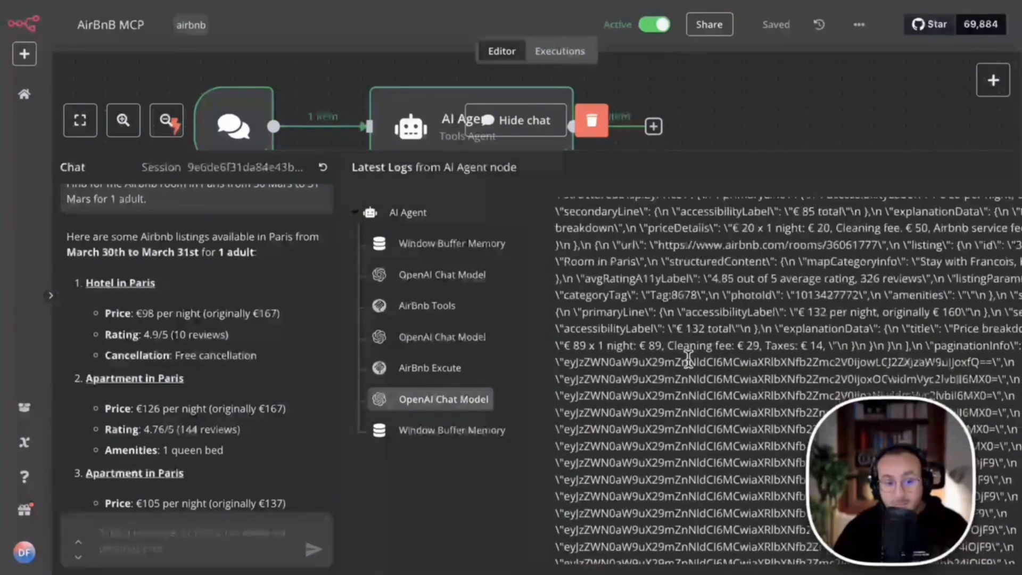
scroll(688, 359, down, 5)
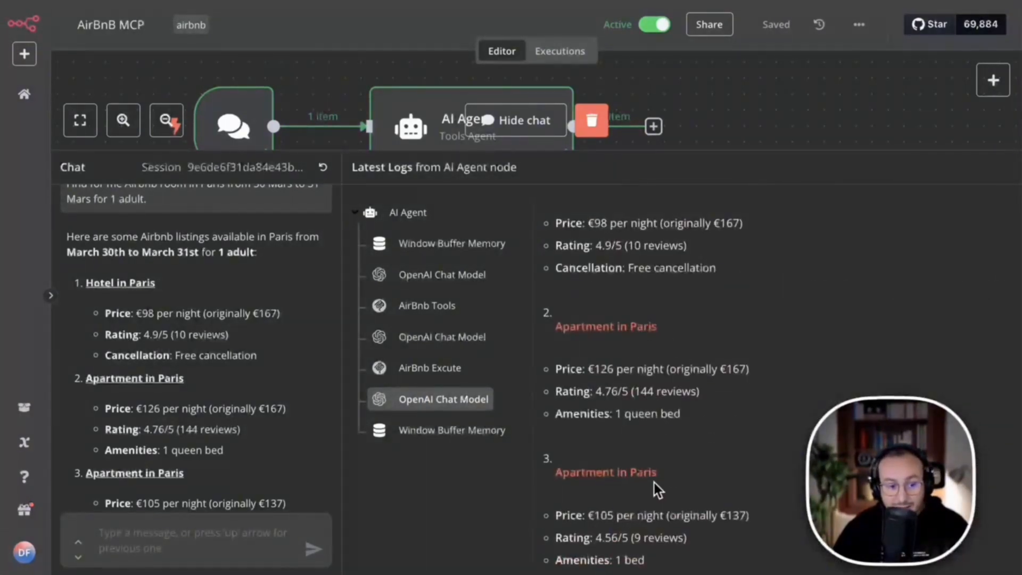
drag(618, 224, 733, 436)
click(733, 436)
click(461, 429)
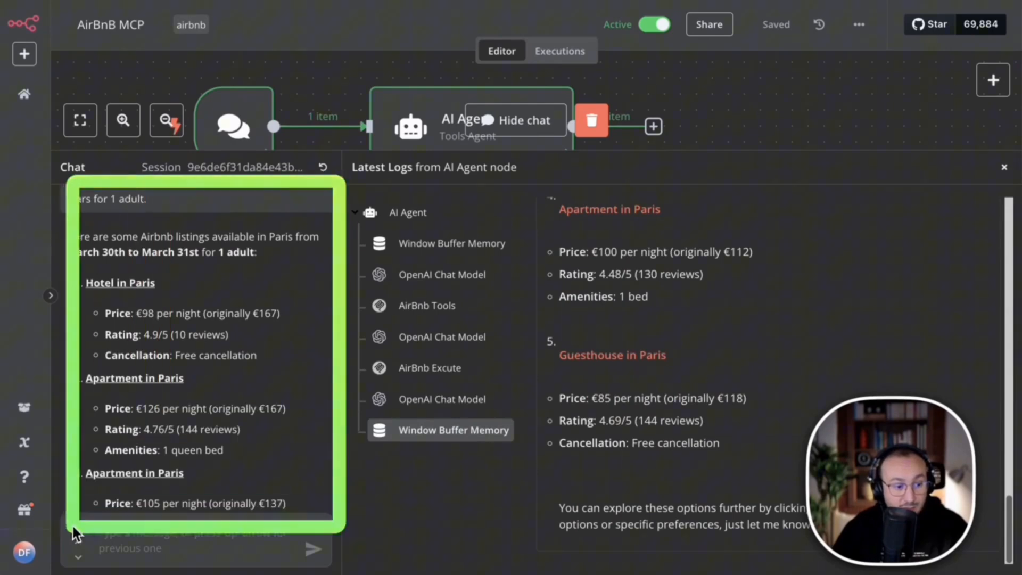
click(1005, 167)
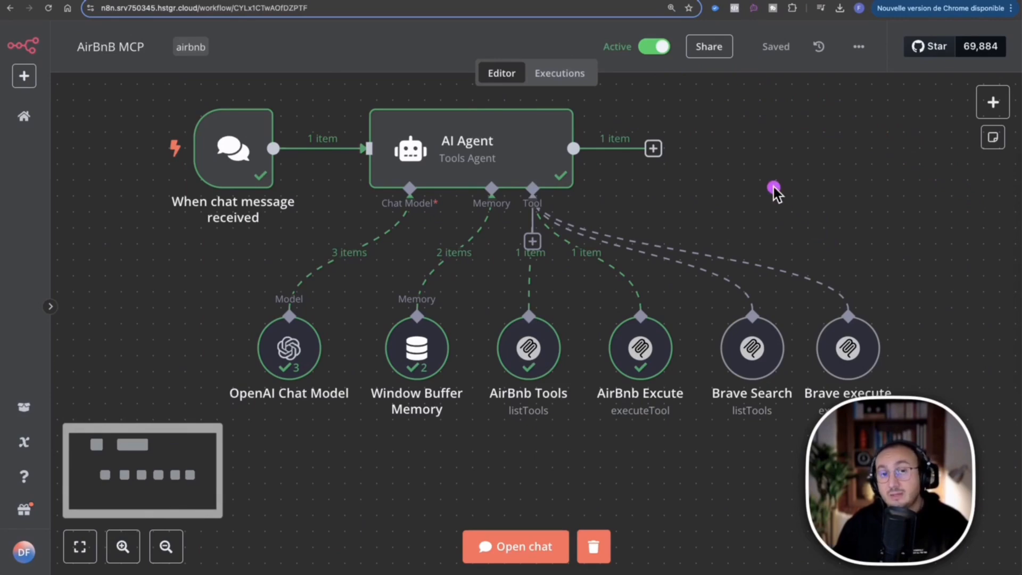
Switch to the n8n Notion page and review its installation, Docker image and docker-compose commands.
key(ctrl+Tab)
scroll(742, 268, down, 5)
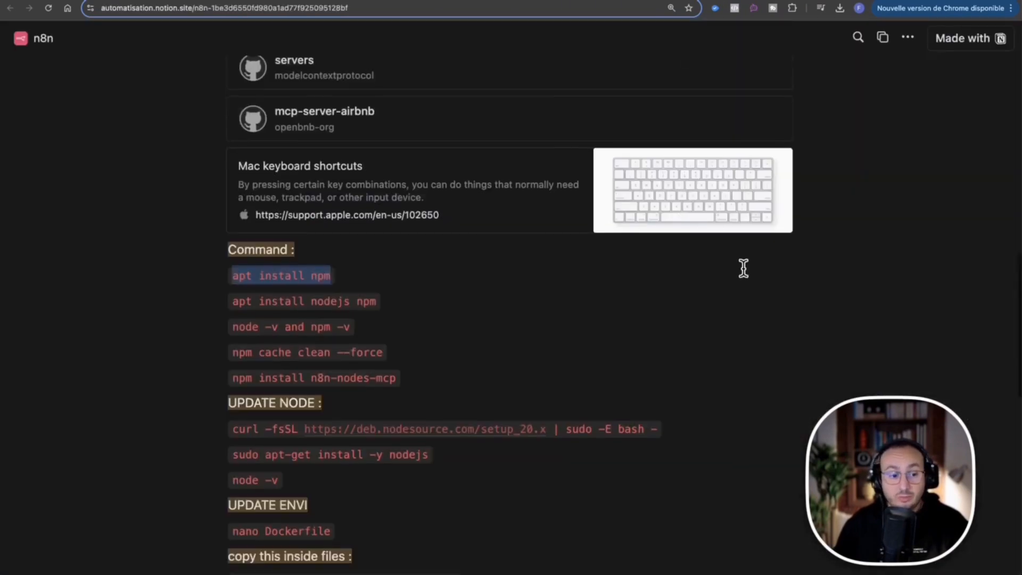
scroll(741, 278, down, 5)
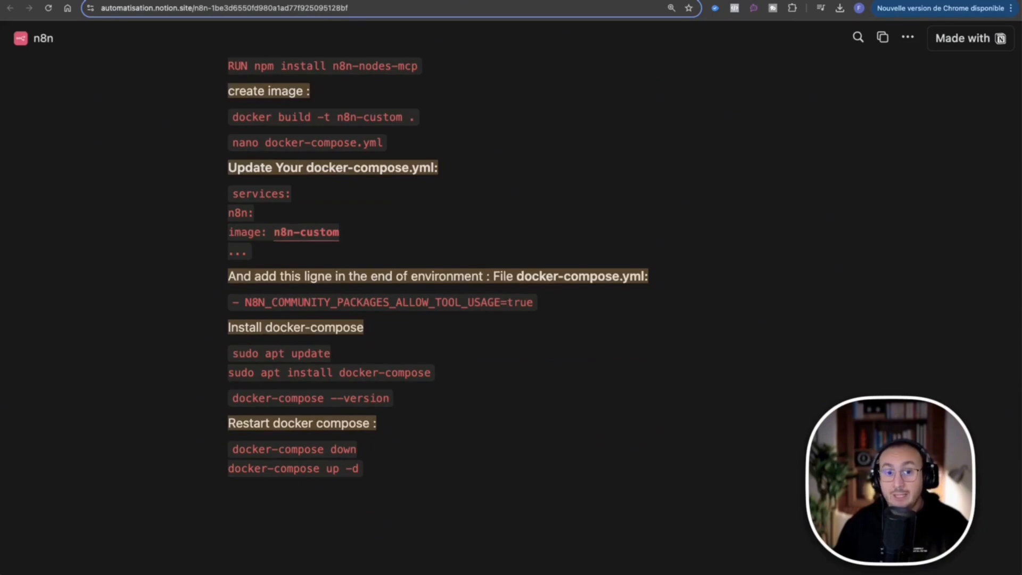
Switch to the dr-firas.vip page and examine the Pack NO-CODE title and its course list.
click(910, 0)
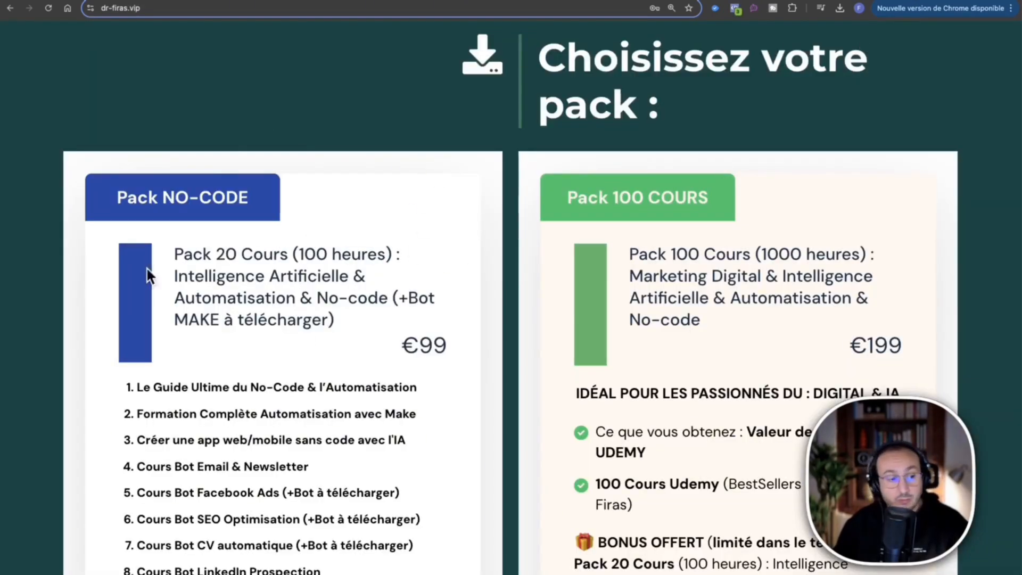
drag(178, 248, 335, 326)
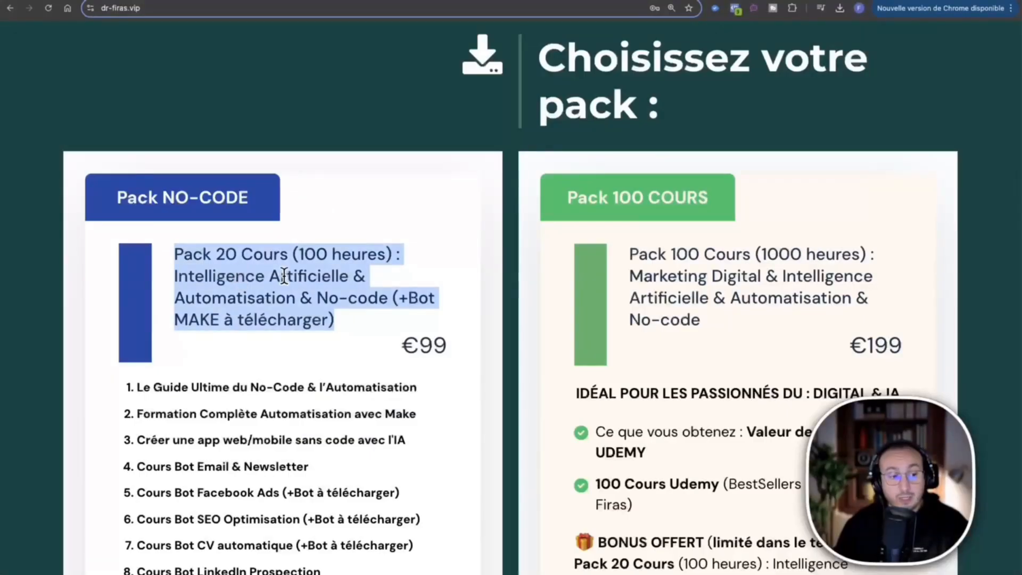
scroll(283, 276, down, 2)
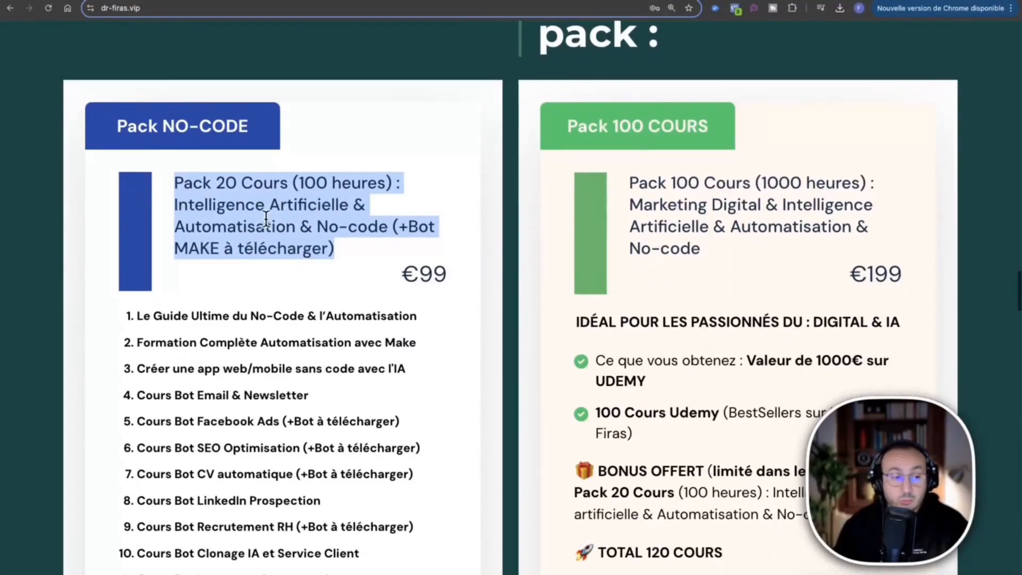
click(276, 268)
scroll(277, 269, down, 1)
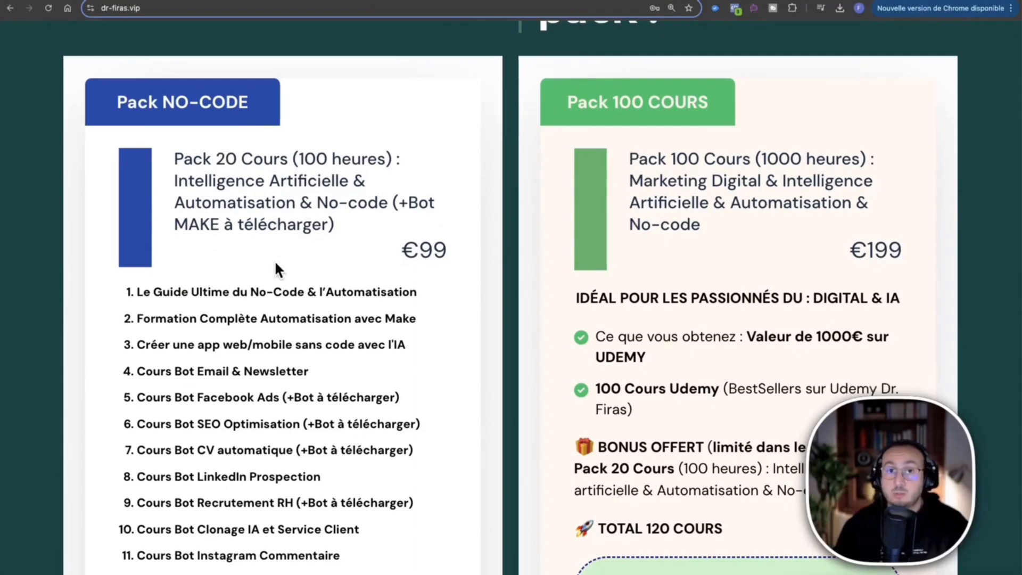
scroll(276, 264, down, 5)
scroll(274, 260, down, 3)
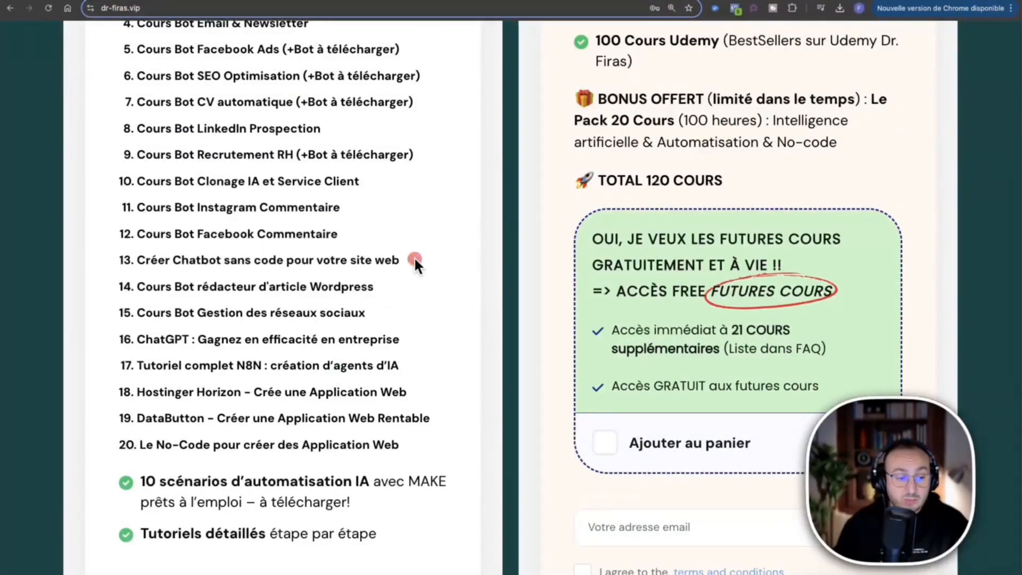
Examine the checkout, promo code and payment total sections of both course packs, and return to the course lists.
scroll(419, 261, down, 3)
scroll(420, 269, down, 3)
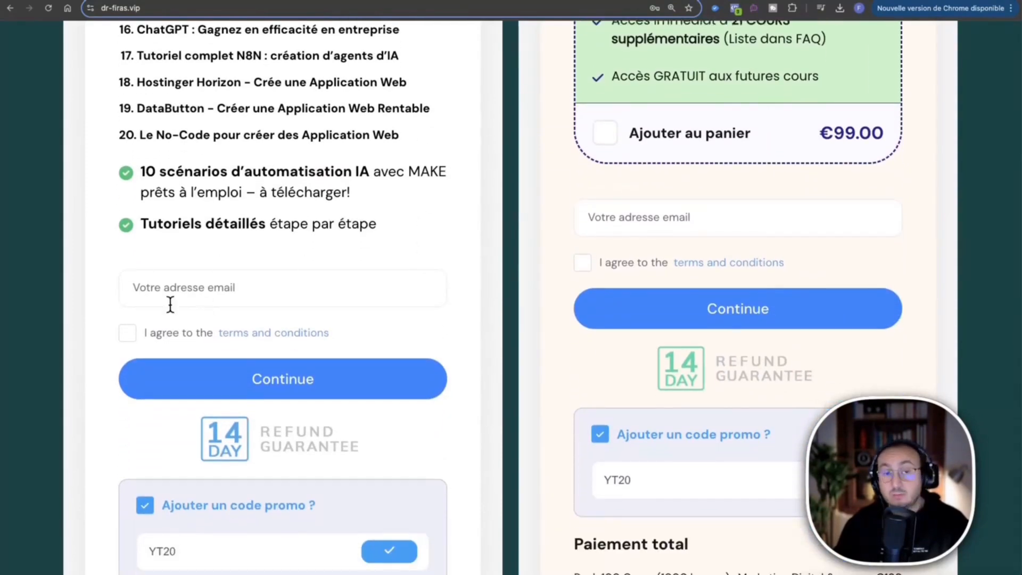
scroll(107, 317, down, 4)
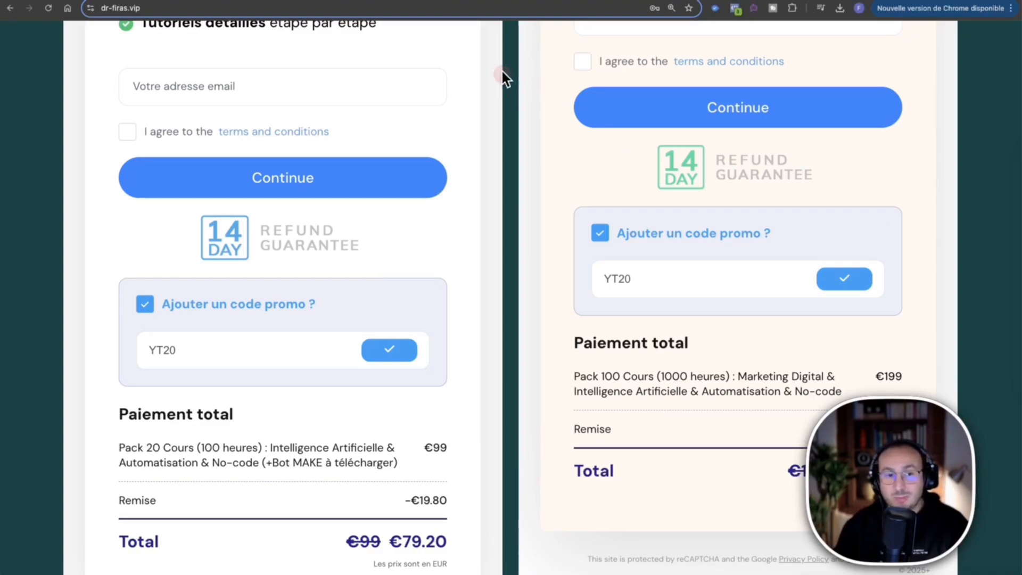
scroll(502, 71, up, 10)
scroll(501, 75, up, 4)
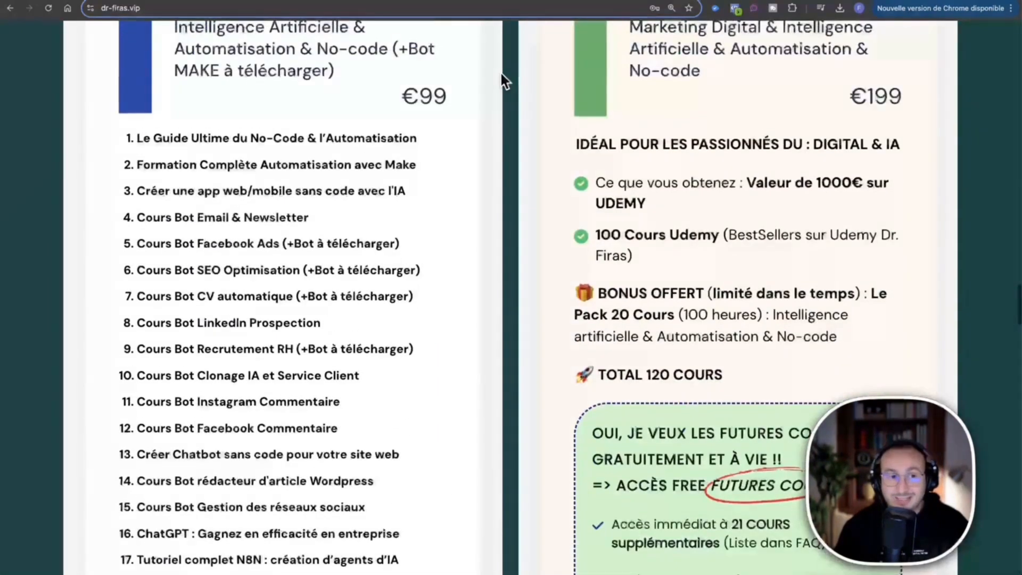